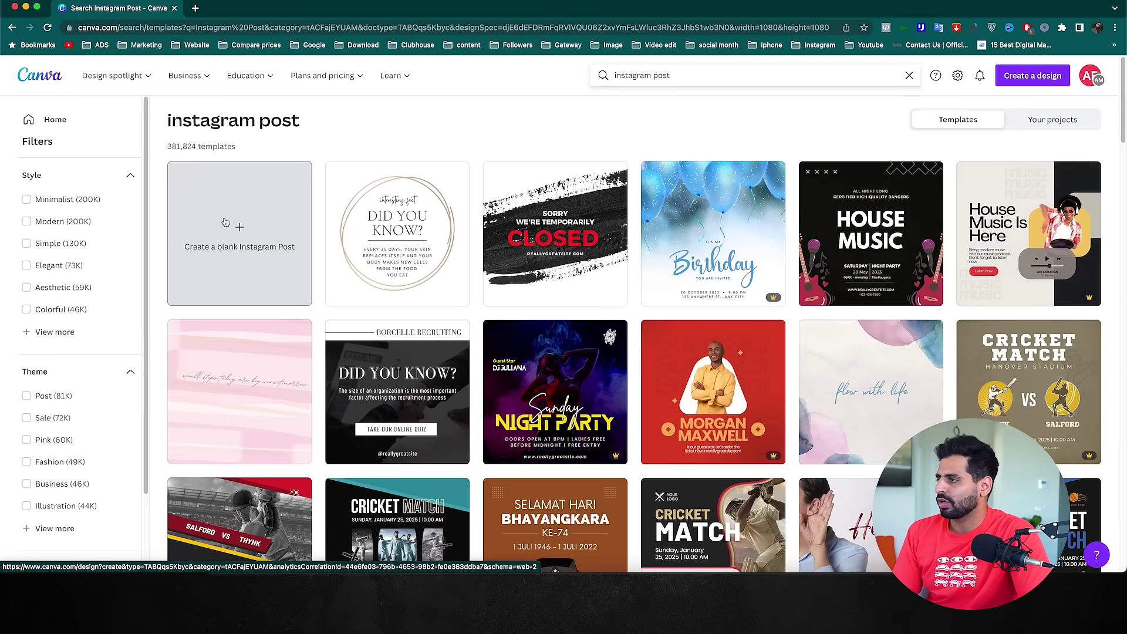
Create a blank Instagram post and resize it to a custom size of 1080 × 1350 px
click(225, 222)
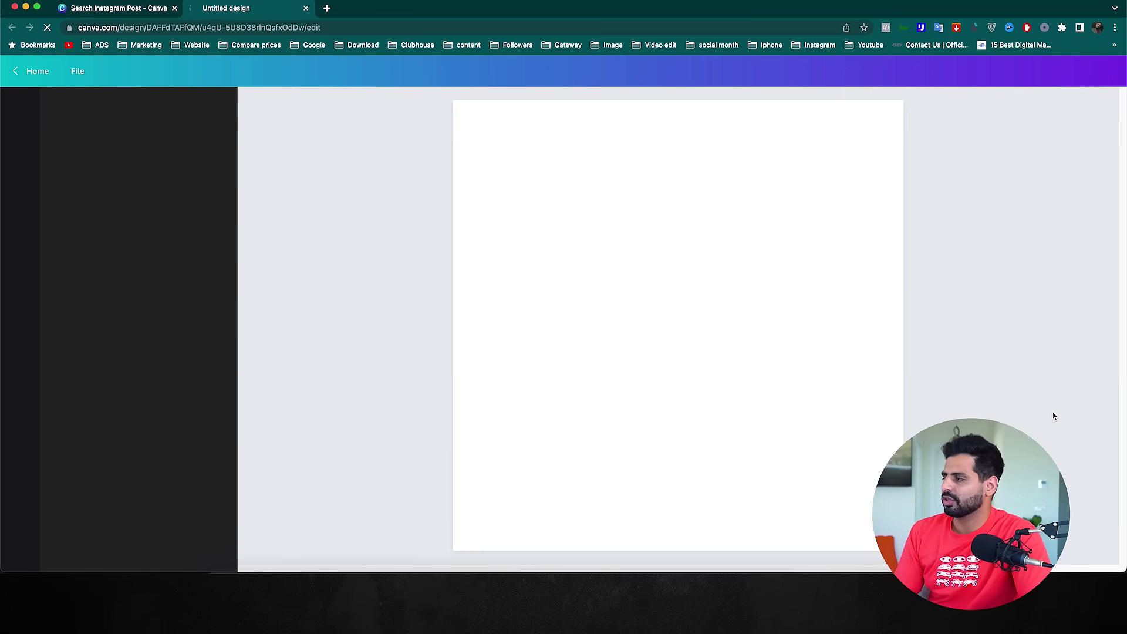
right_click(1052, 412)
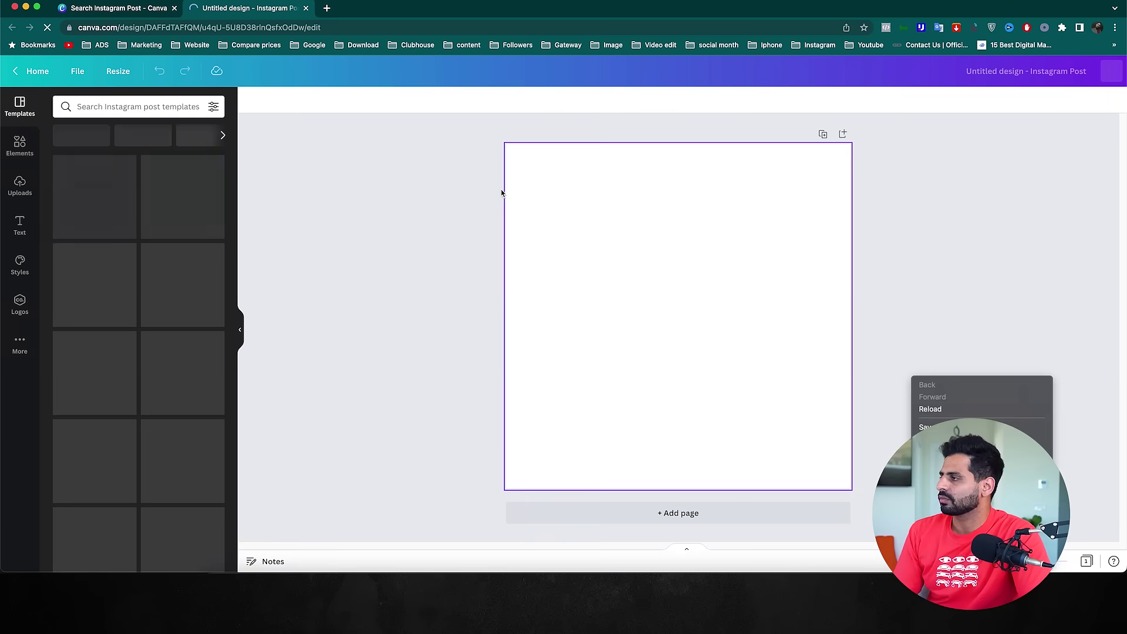
click(128, 72)
click(128, 73)
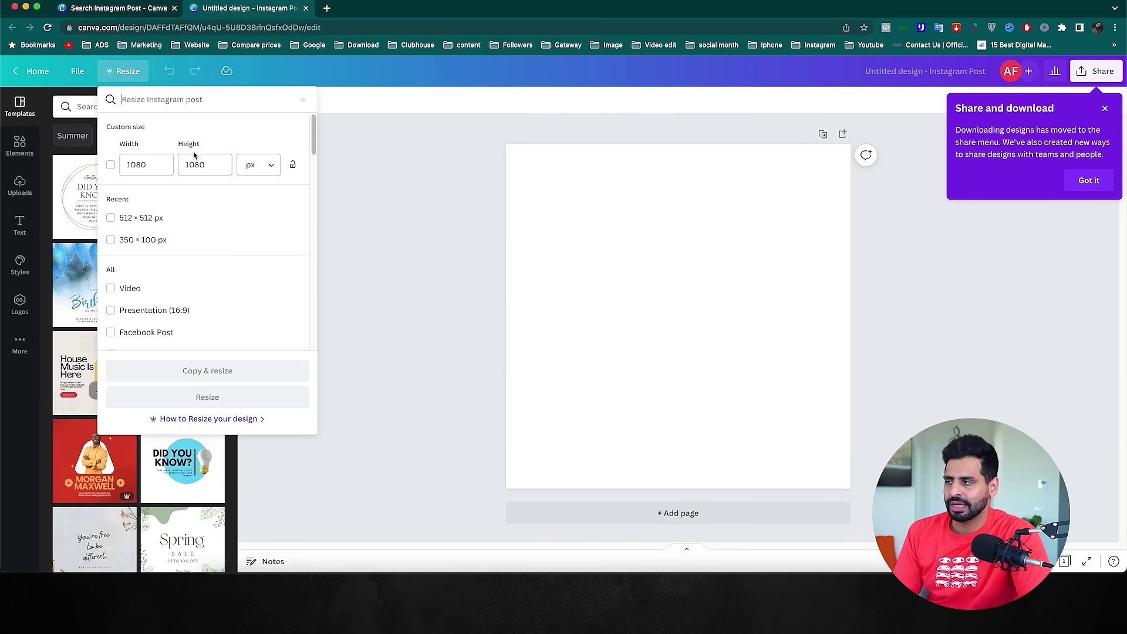
double_click(204, 171)
text(1350)
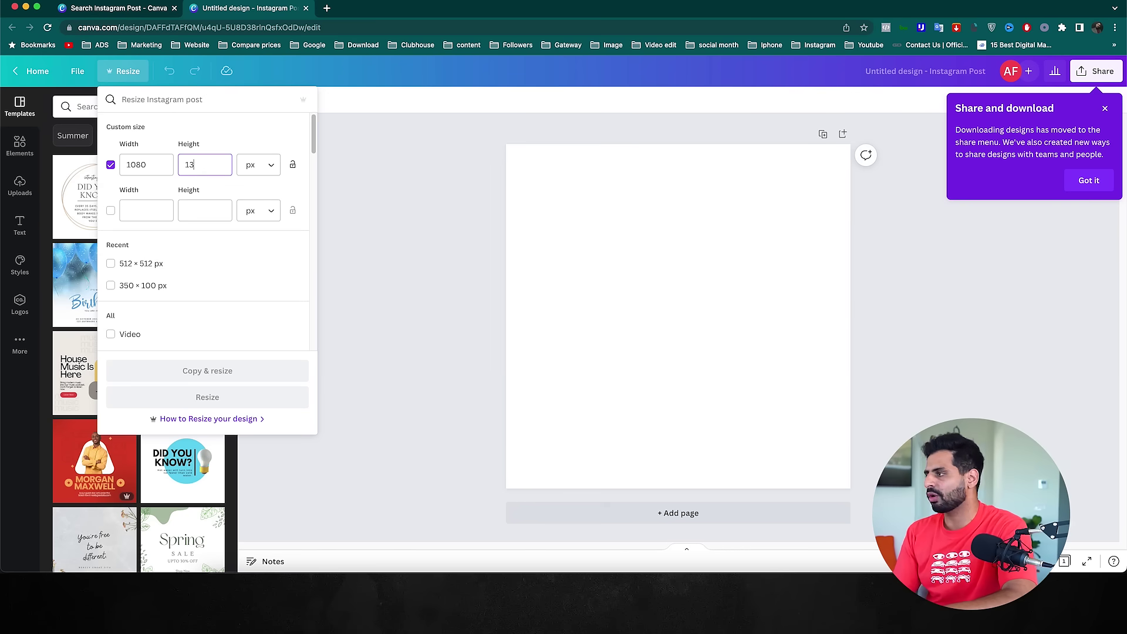
click(264, 407)
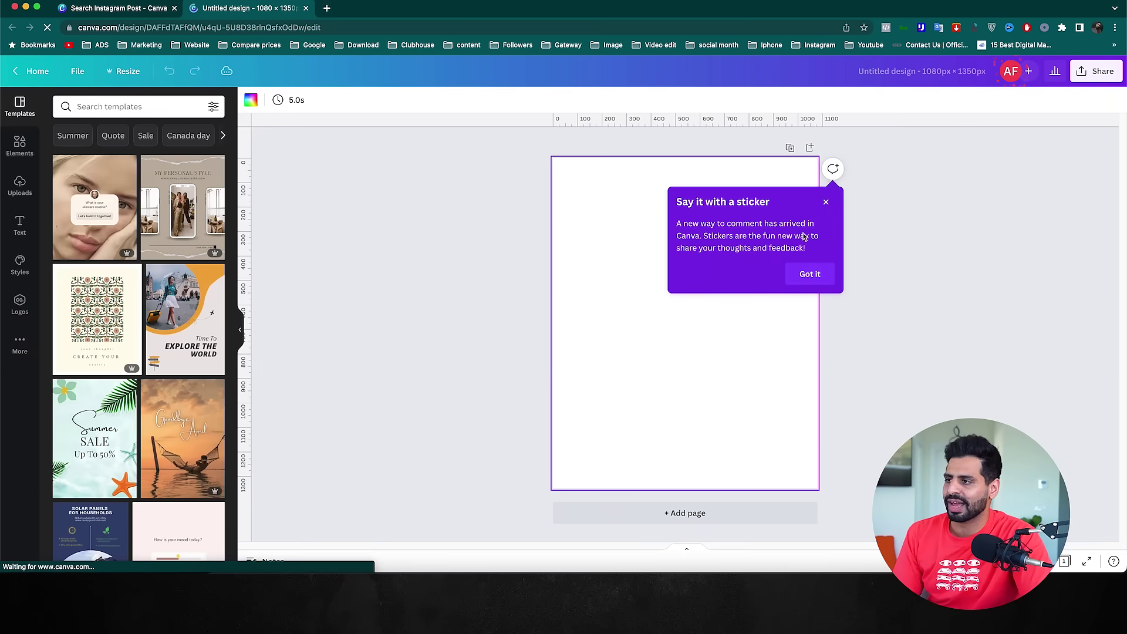
click(826, 198)
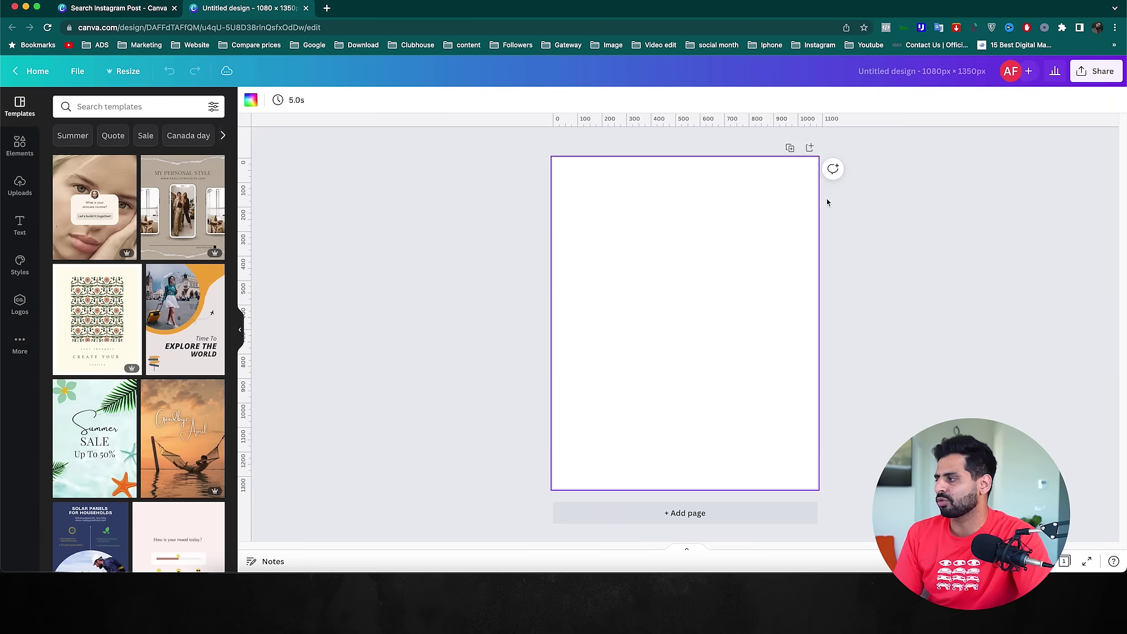
scroll(64, 210, down, 10)
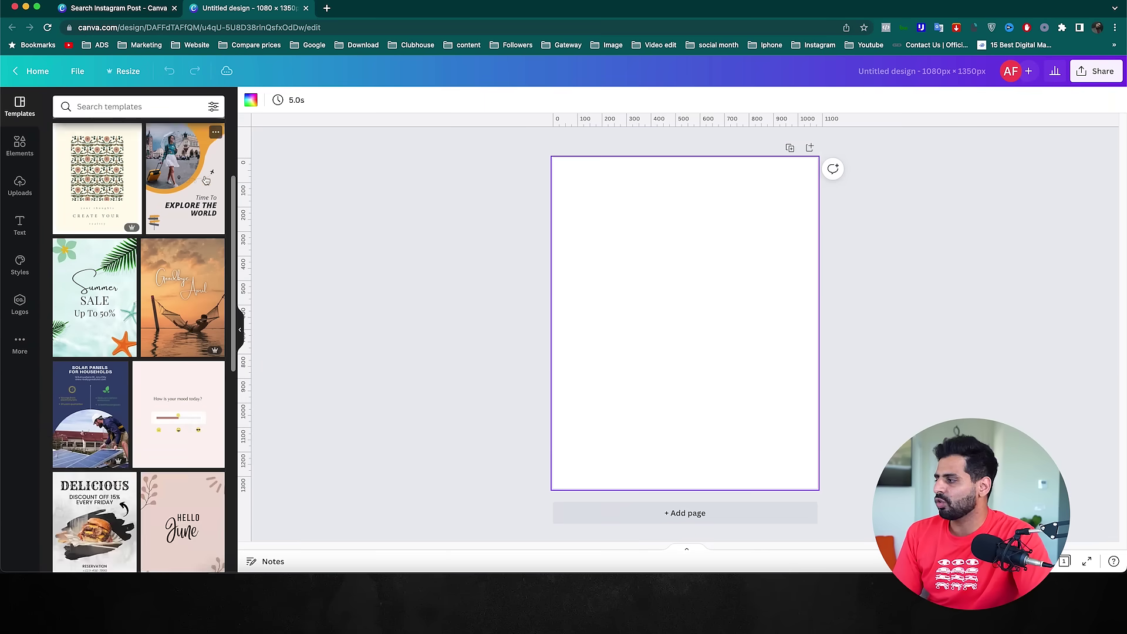
scroll(65, 210, down, 10)
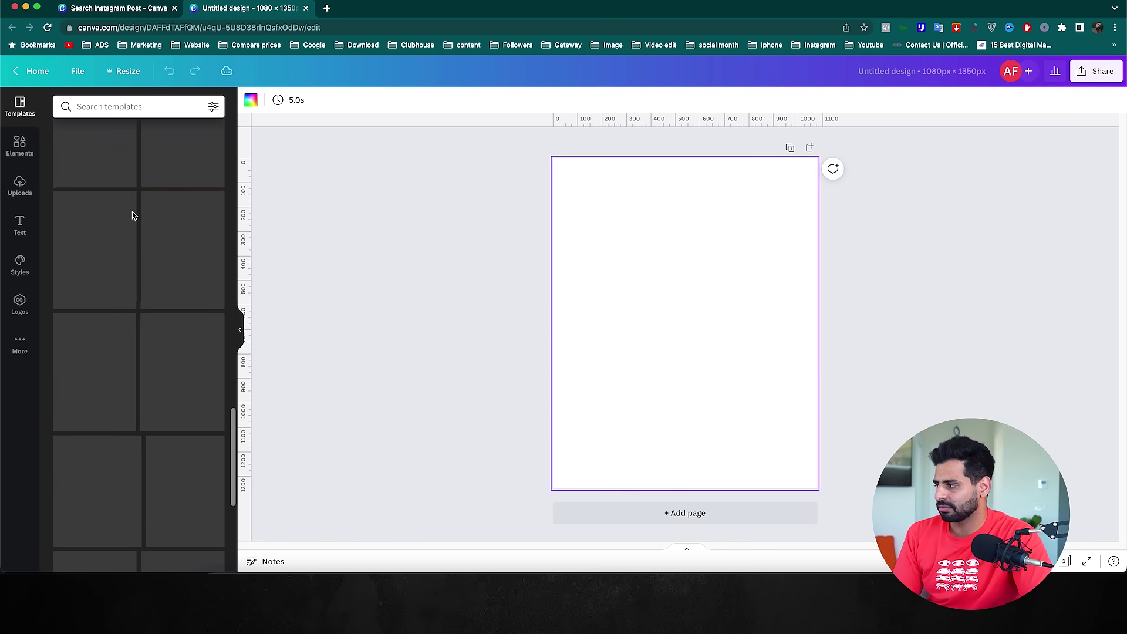
scroll(136, 379, down, 10)
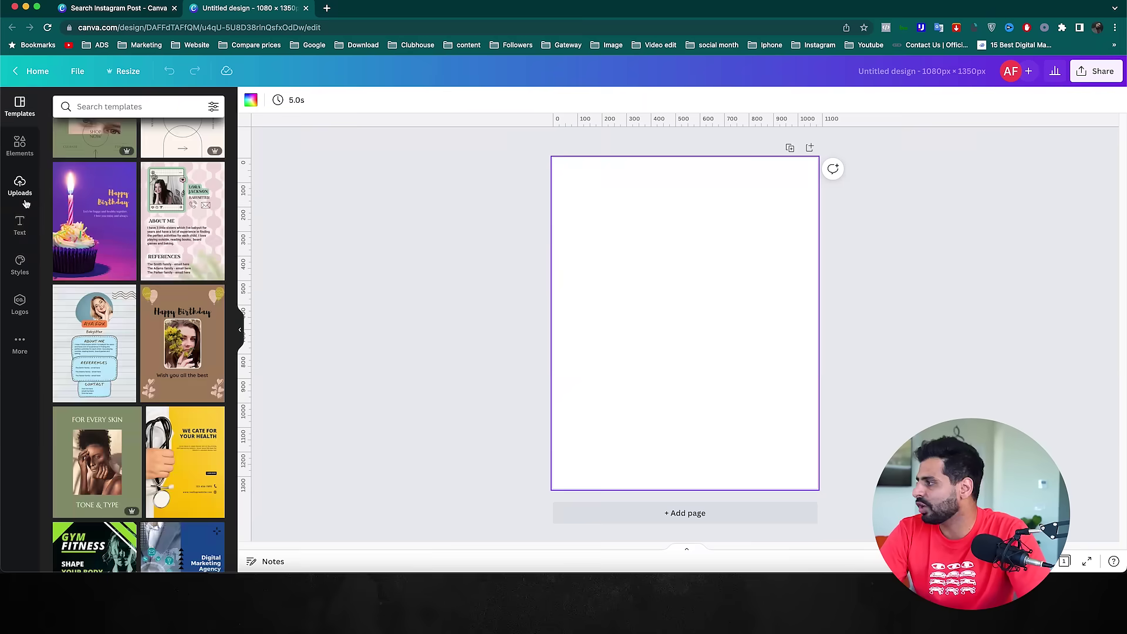
Add a heading to the page and set its font to Montaser Arabic
click(19, 226)
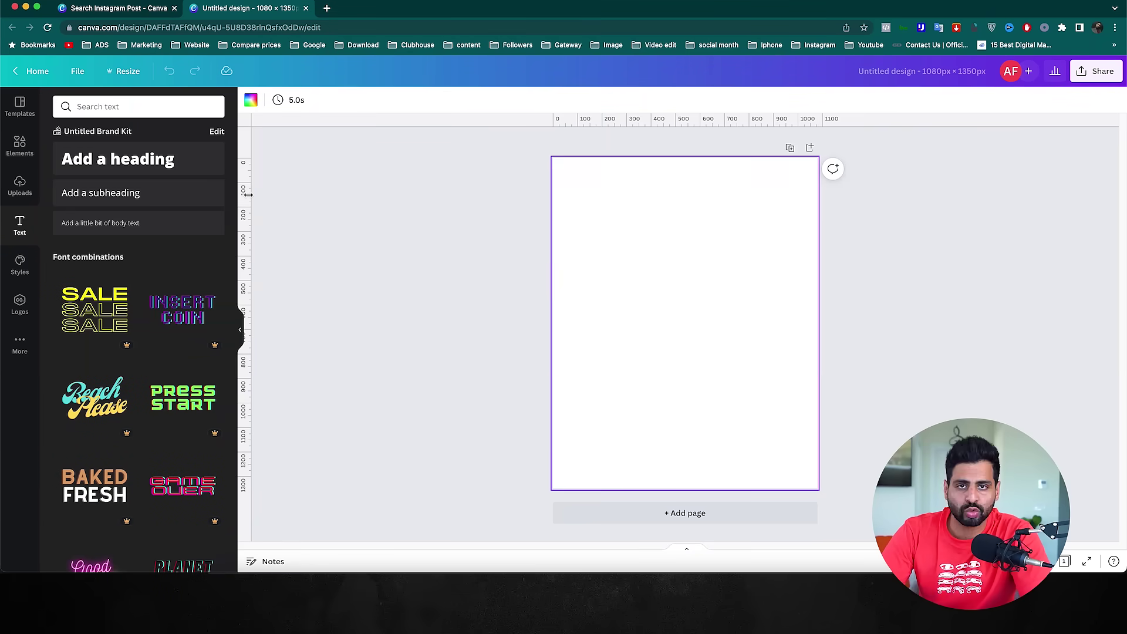
click(121, 166)
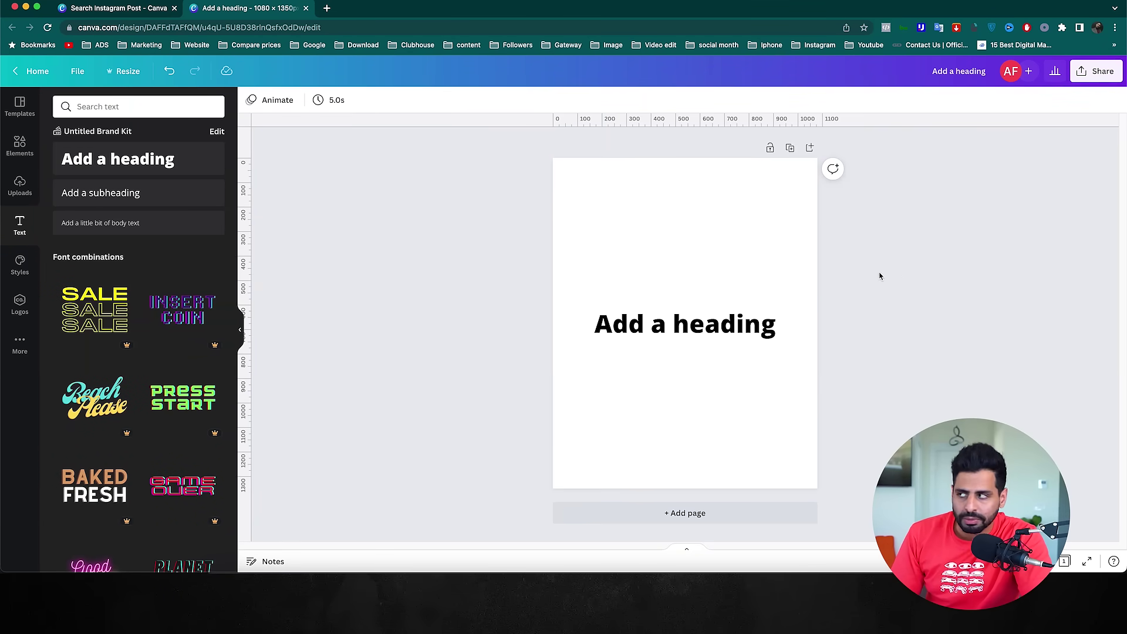
click(694, 318)
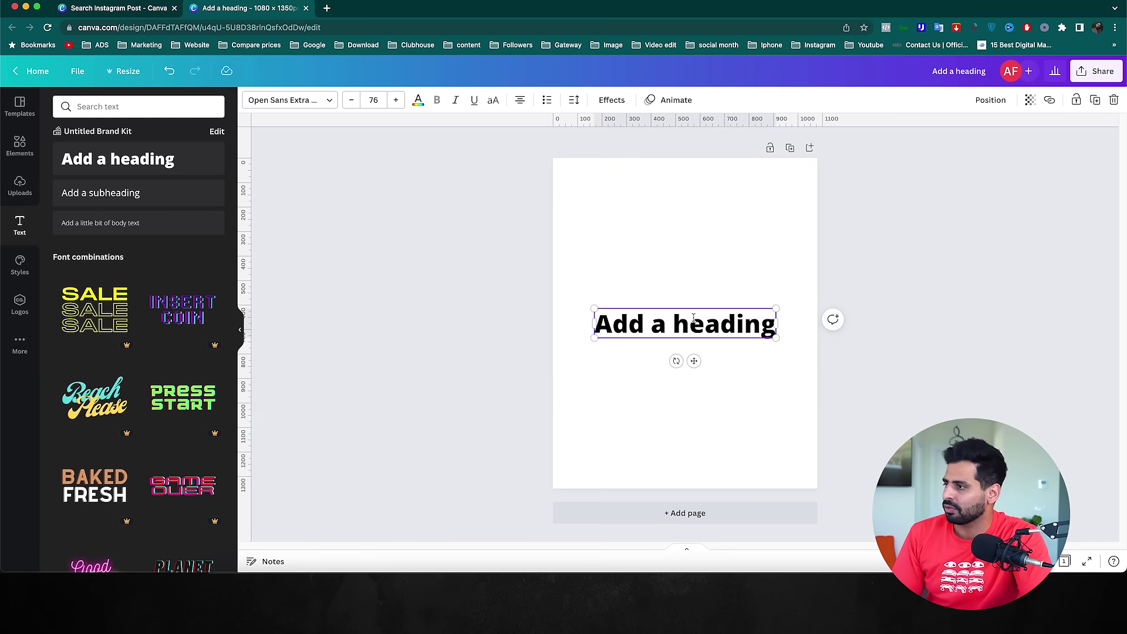
click(294, 99)
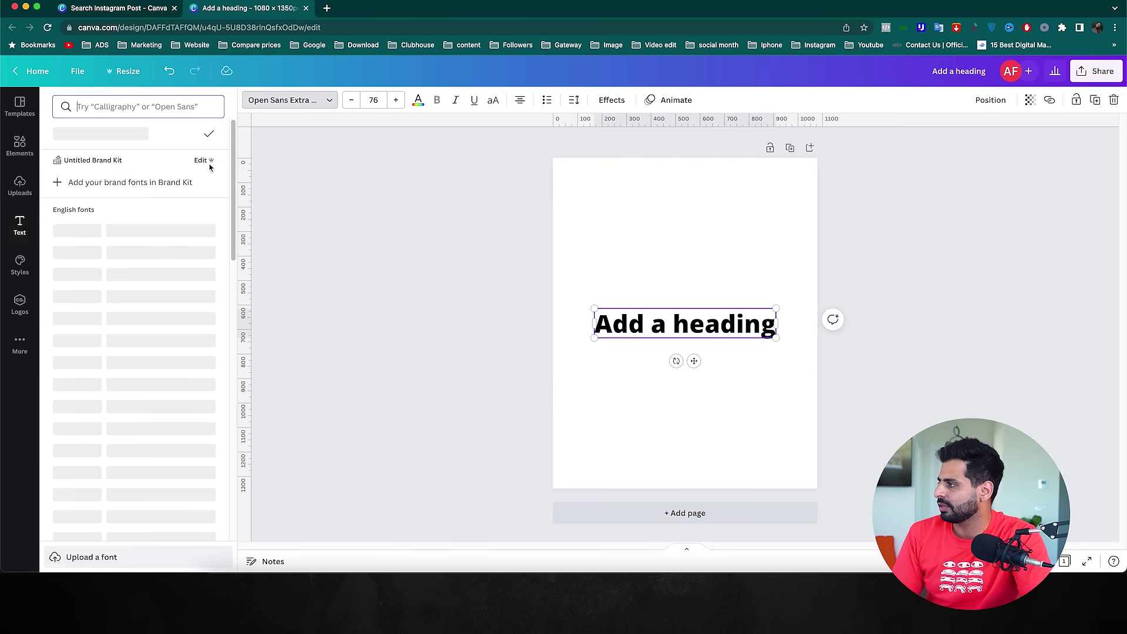
click(106, 116)
text(arabic)
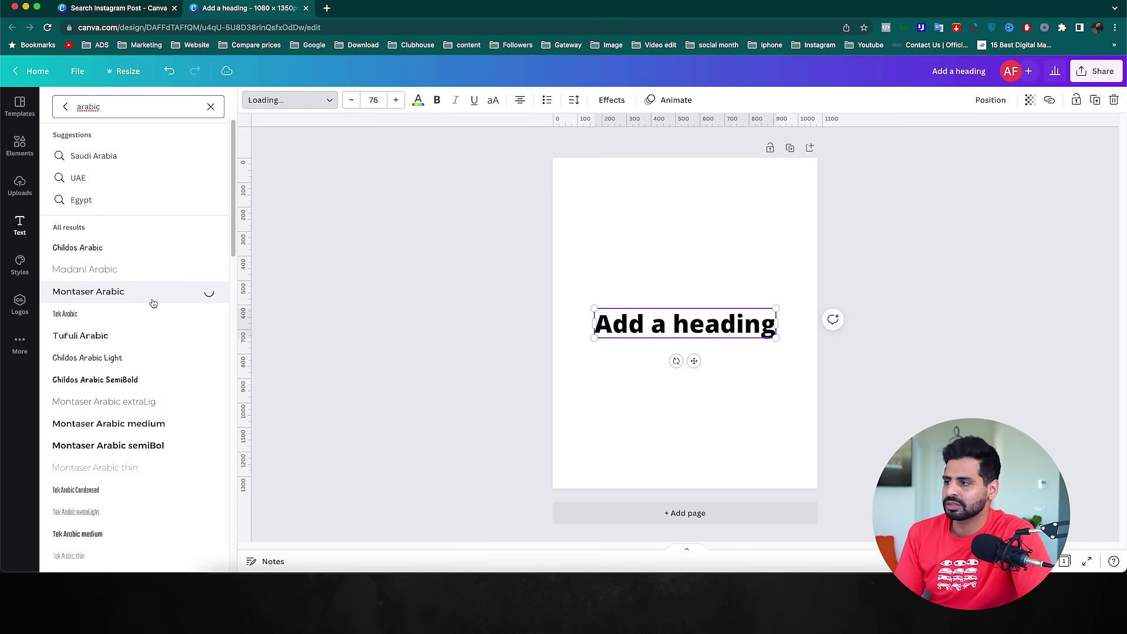
Replace the heading's placeholder text with "كورس كانفا"
double_click(716, 330)
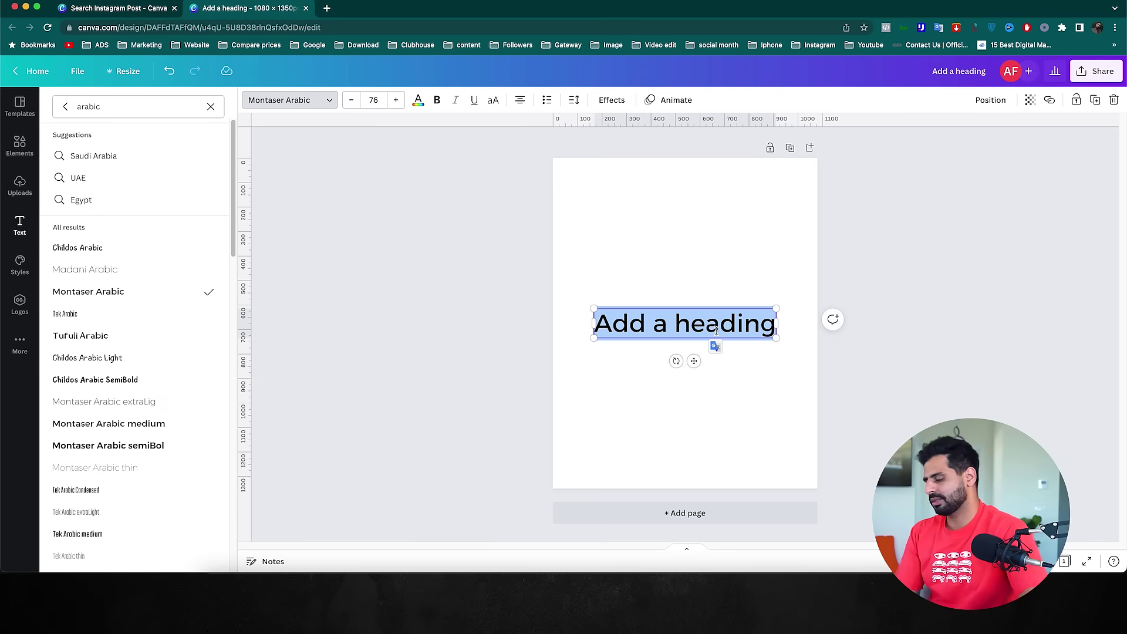
key(BackSpace)
text(كورس كانفا)
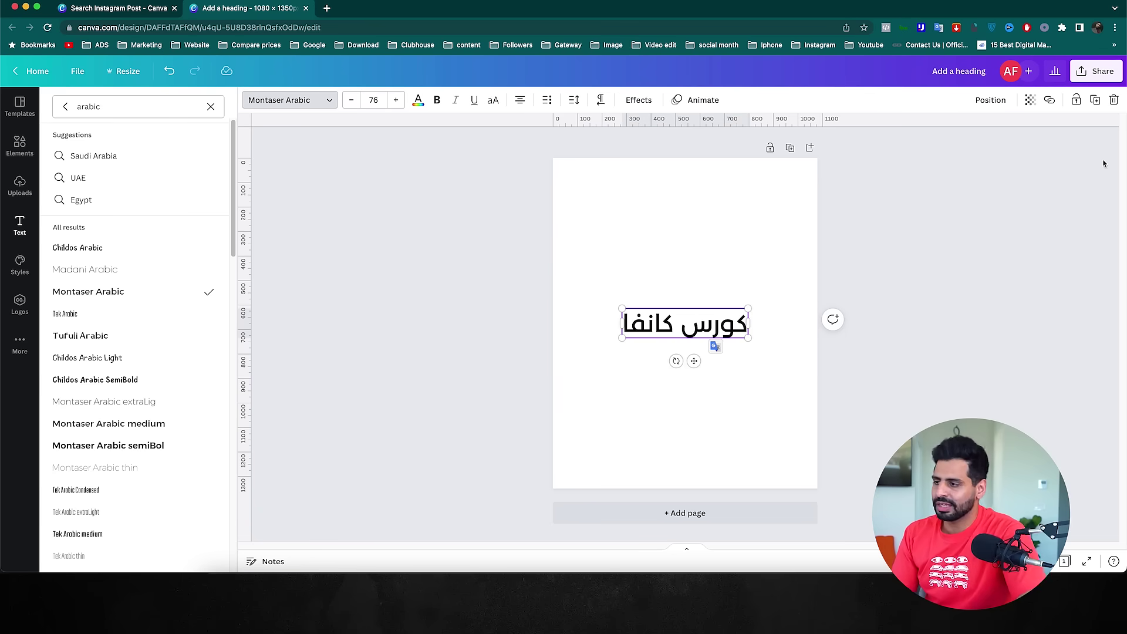
key(Escape)
click(789, 358)
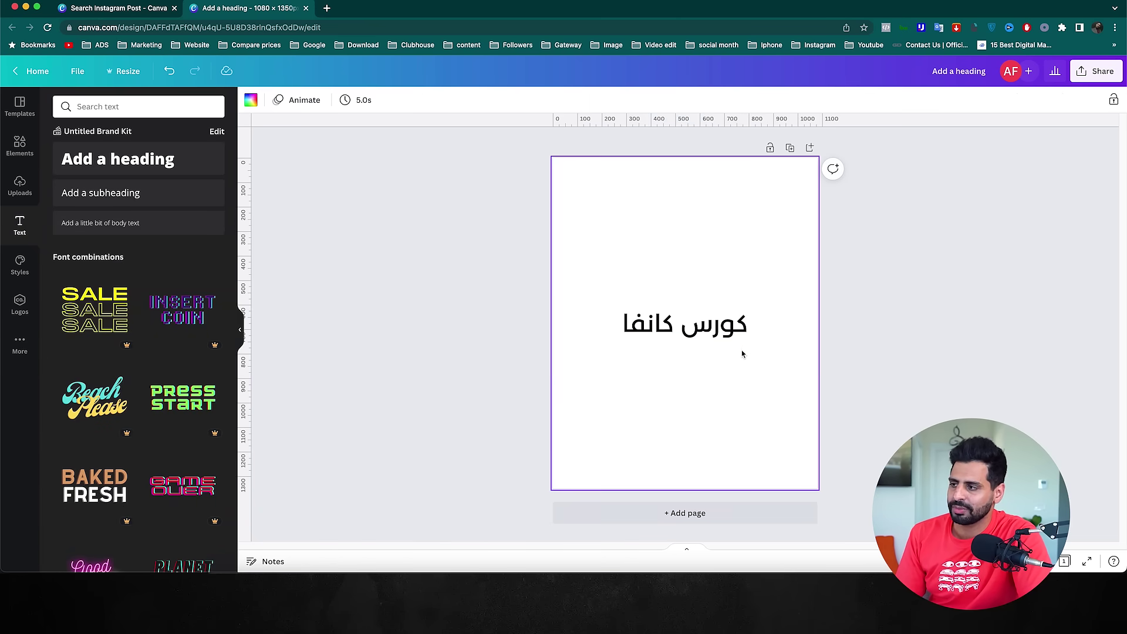
Enlarge the heading to about font size 126 and place it across the upper part of the page
click(745, 337)
drag(750, 340, 769, 228)
click(272, 169)
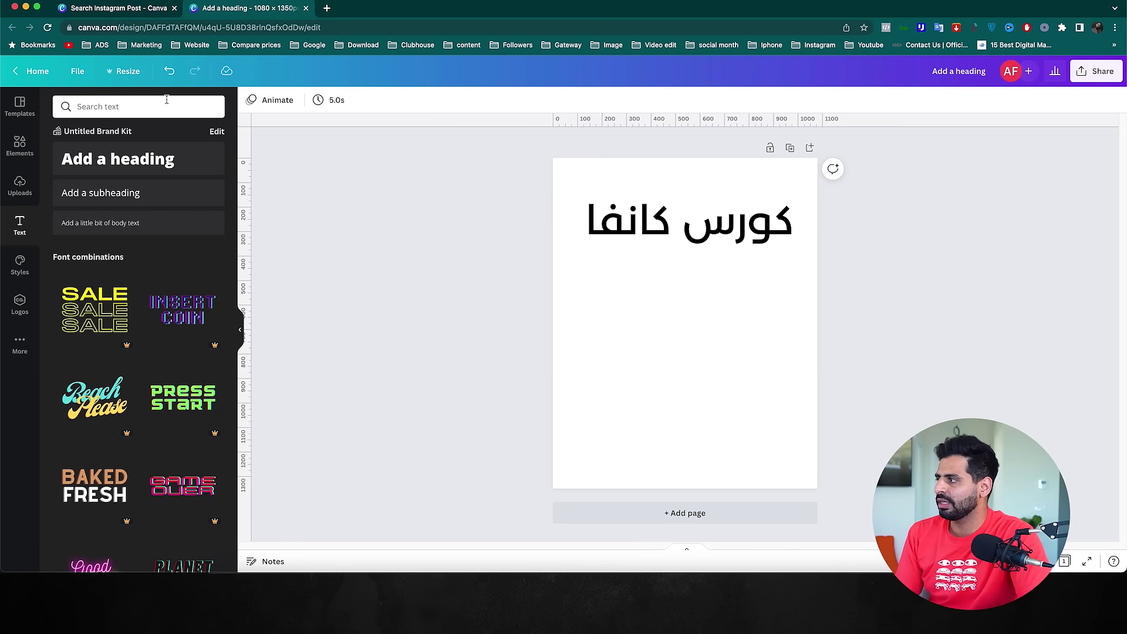
Place a vertical and a horizontal guide through the centre of the page
click(79, 75)
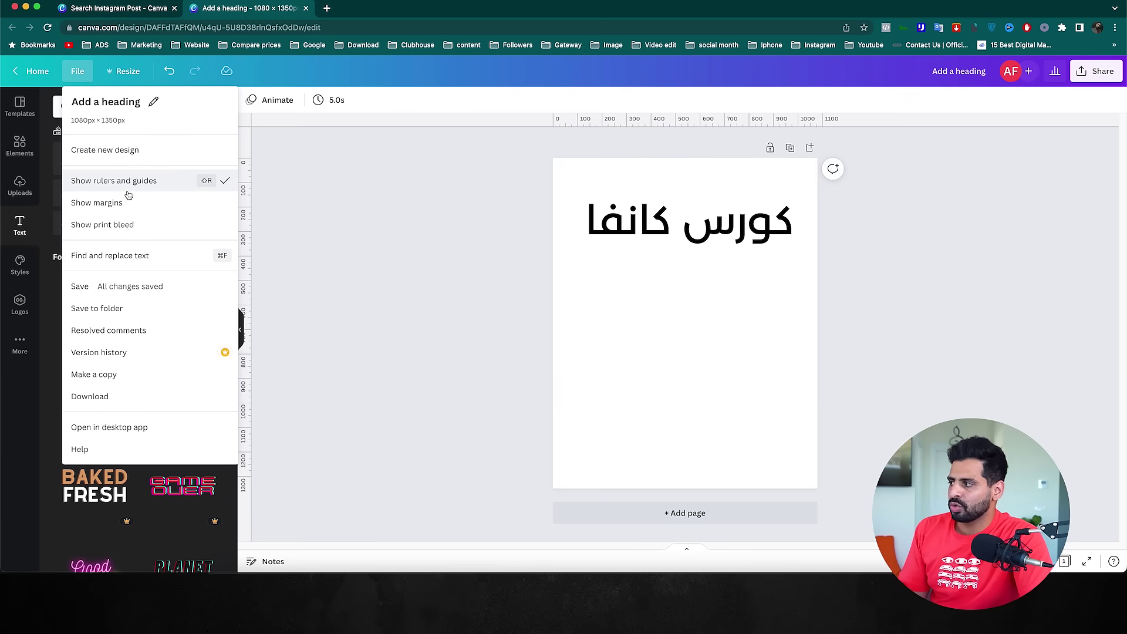
click(267, 254)
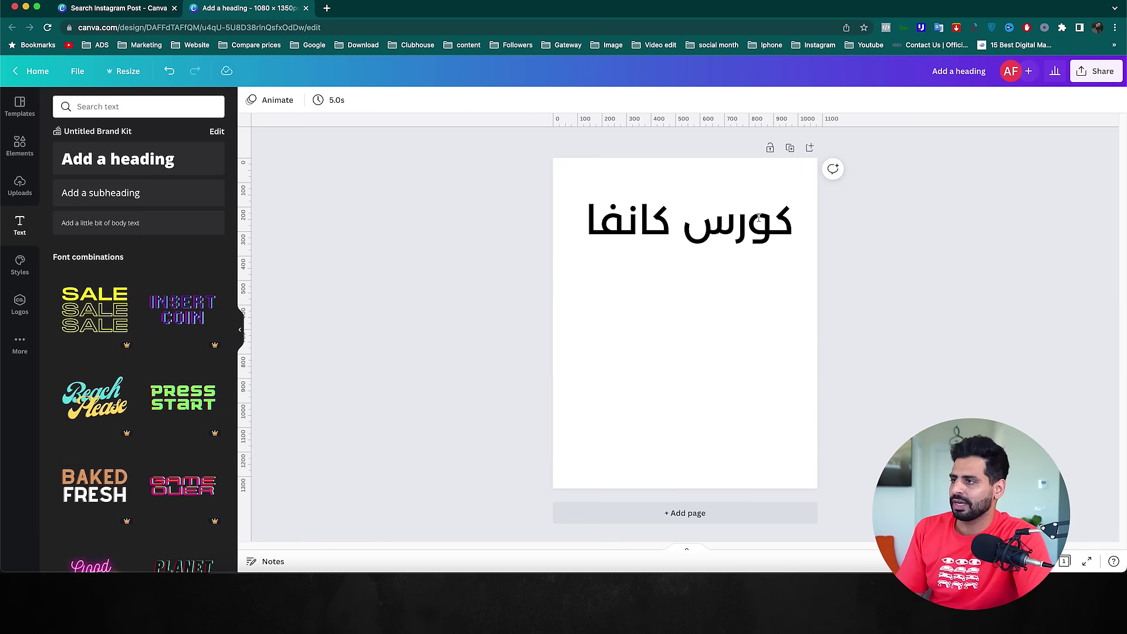
drag(244, 254, 740, 324)
Shrink the heading to fit right of the vertical guide and place it in the page's upper-right corner
click(631, 220)
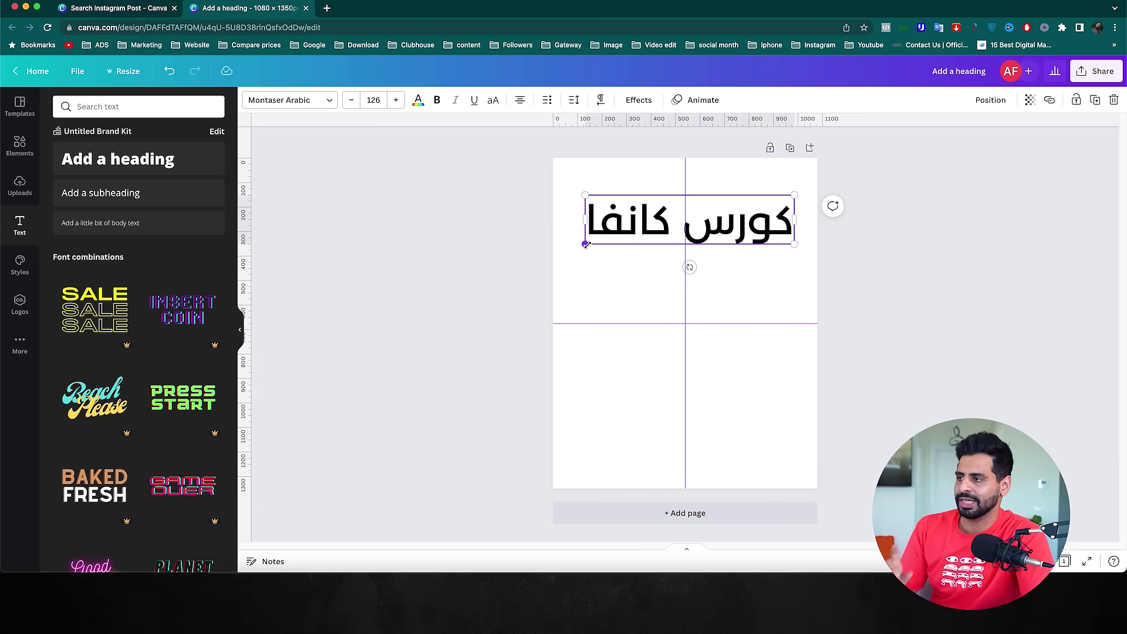
drag(585, 244, 763, 189)
click(893, 189)
click(768, 200)
click(893, 160)
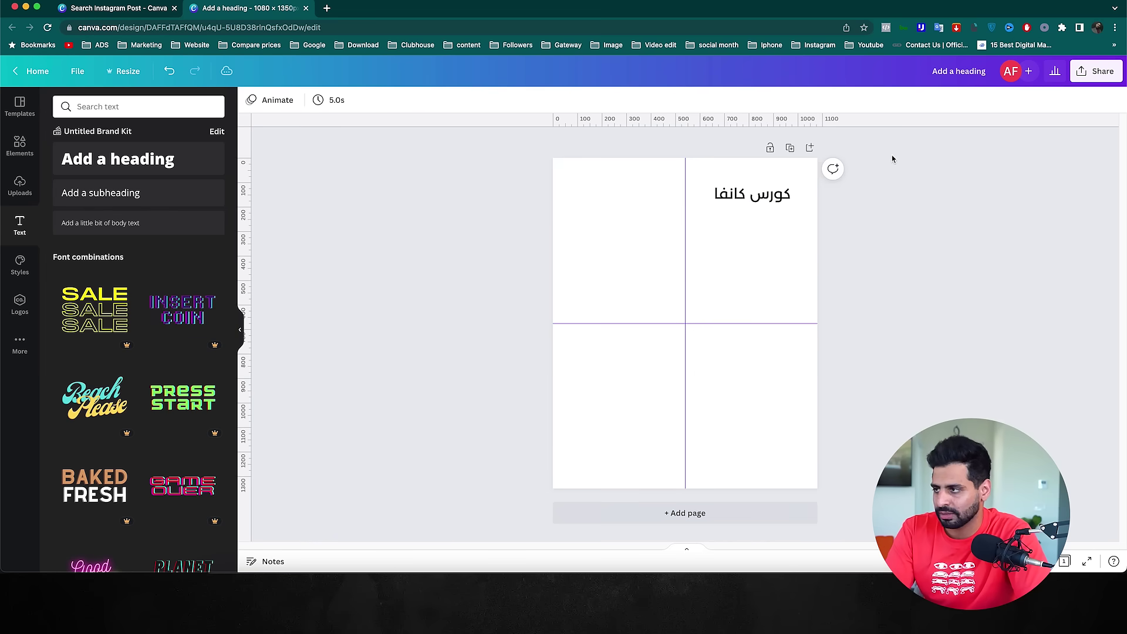
Show the page margins on the design
click(78, 71)
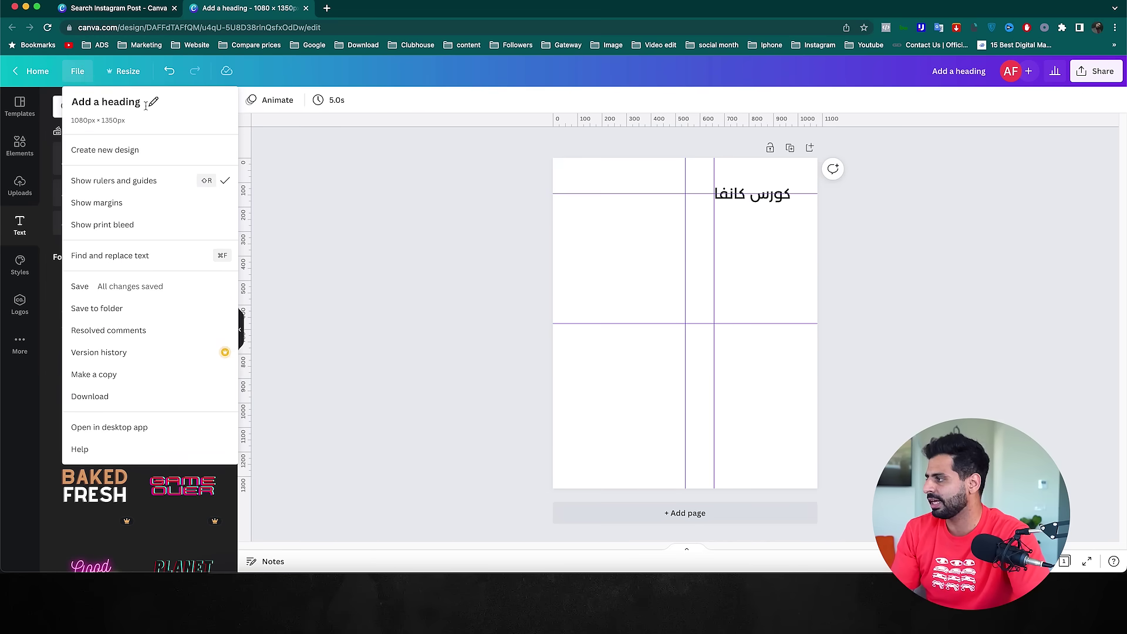
click(164, 204)
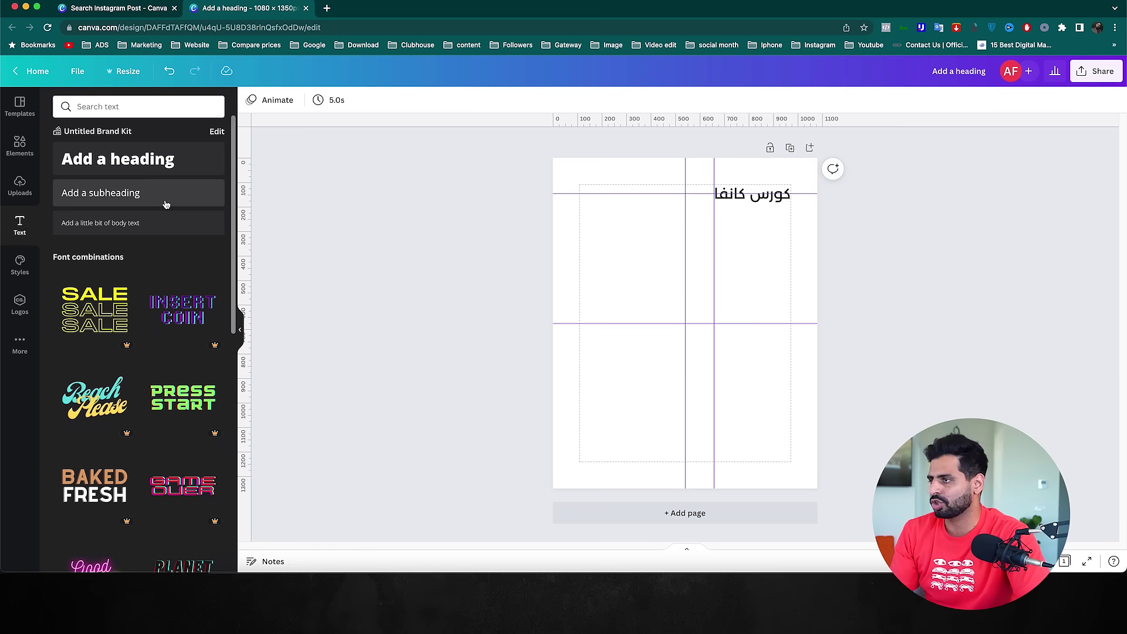
click(87, 73)
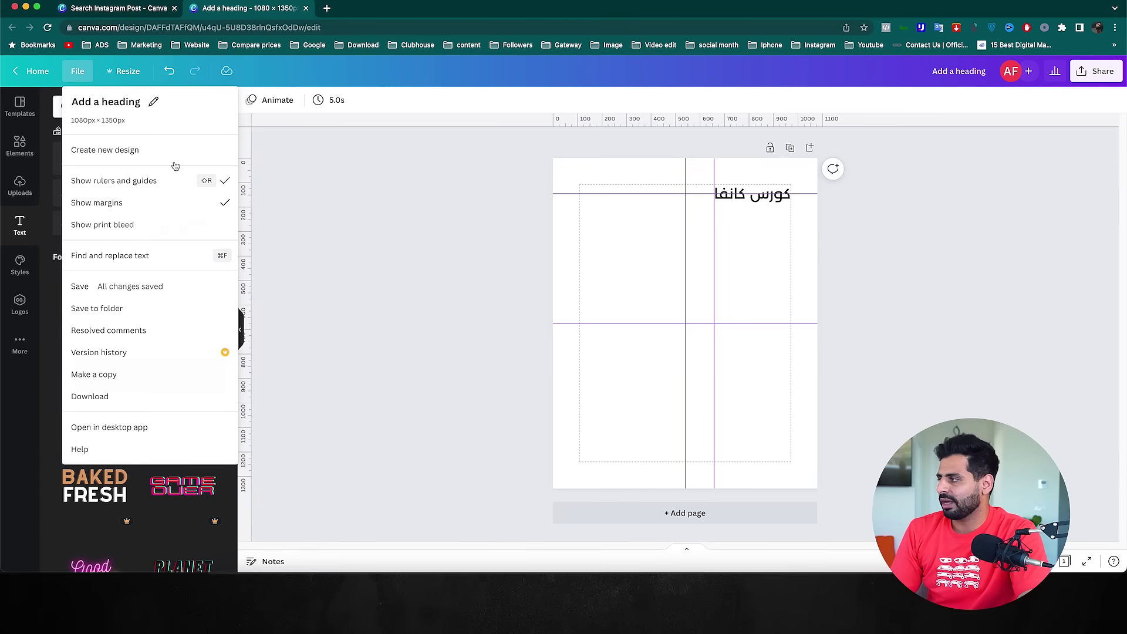
Look through the preset design formats available for resizing the page
click(139, 75)
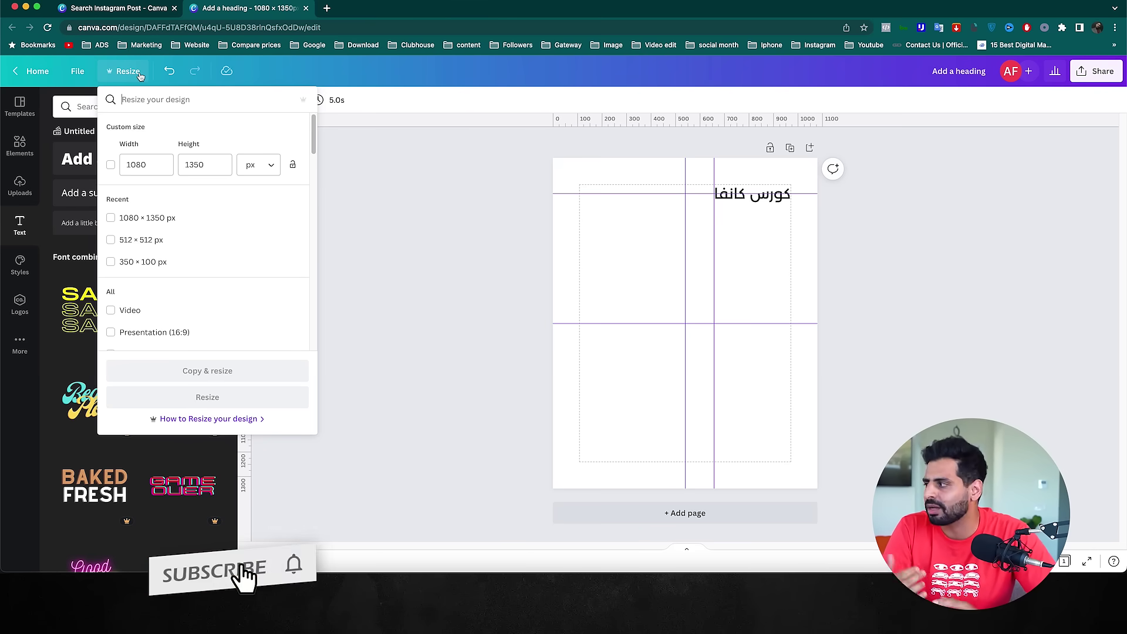
scroll(265, 301, down, 1)
scroll(266, 302, down, 5)
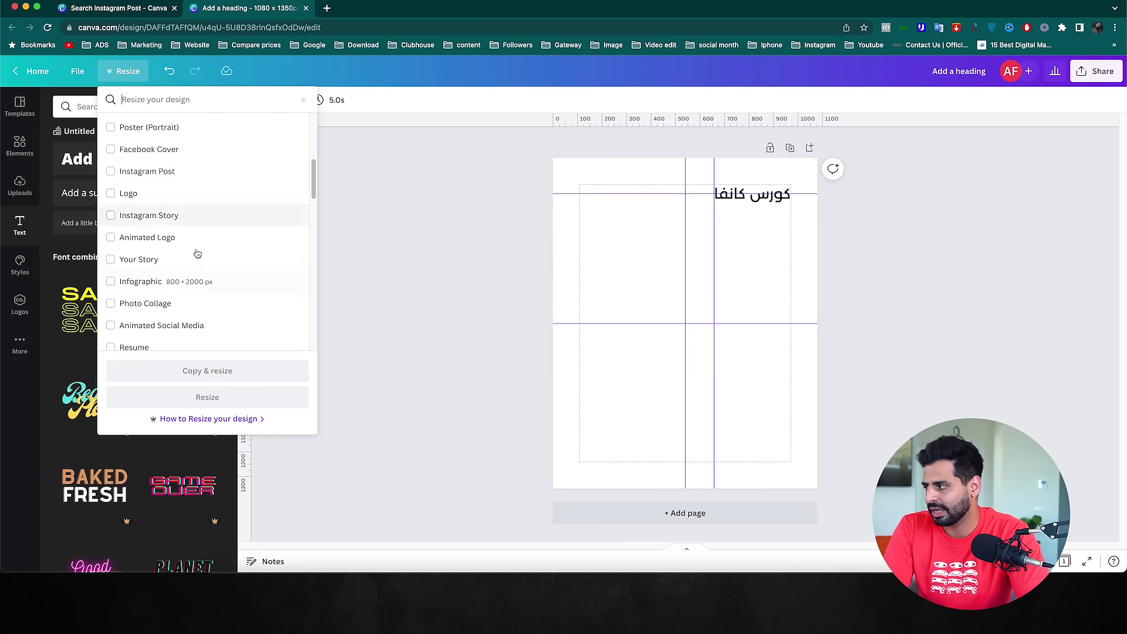
scroll(177, 274, down, 2)
scroll(191, 274, up, 10)
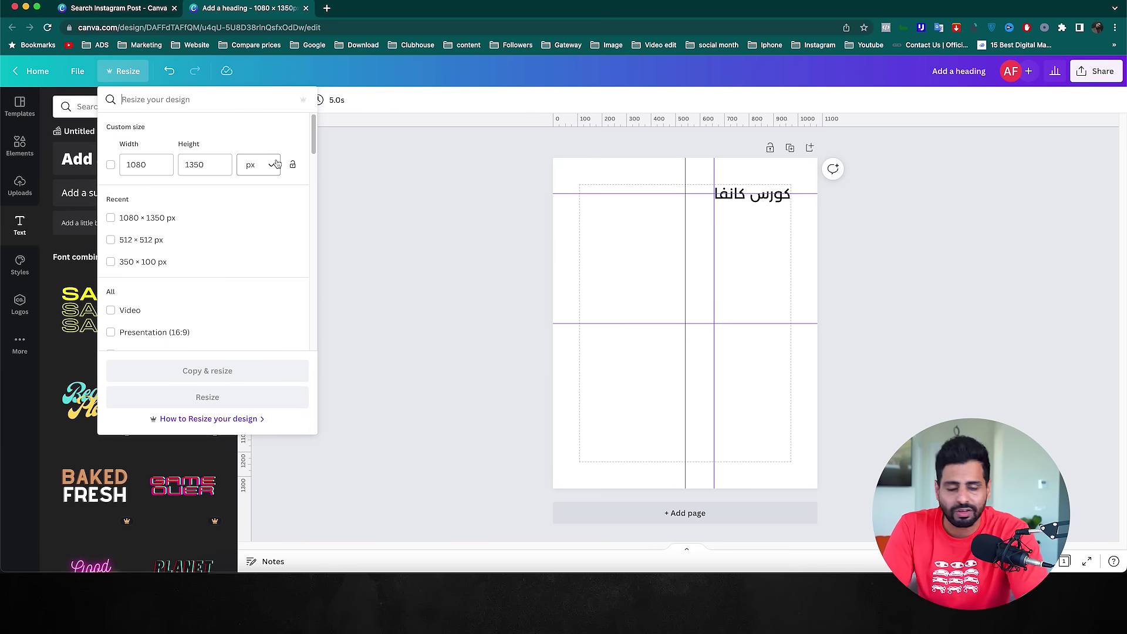
scroll(201, 234, down, 20)
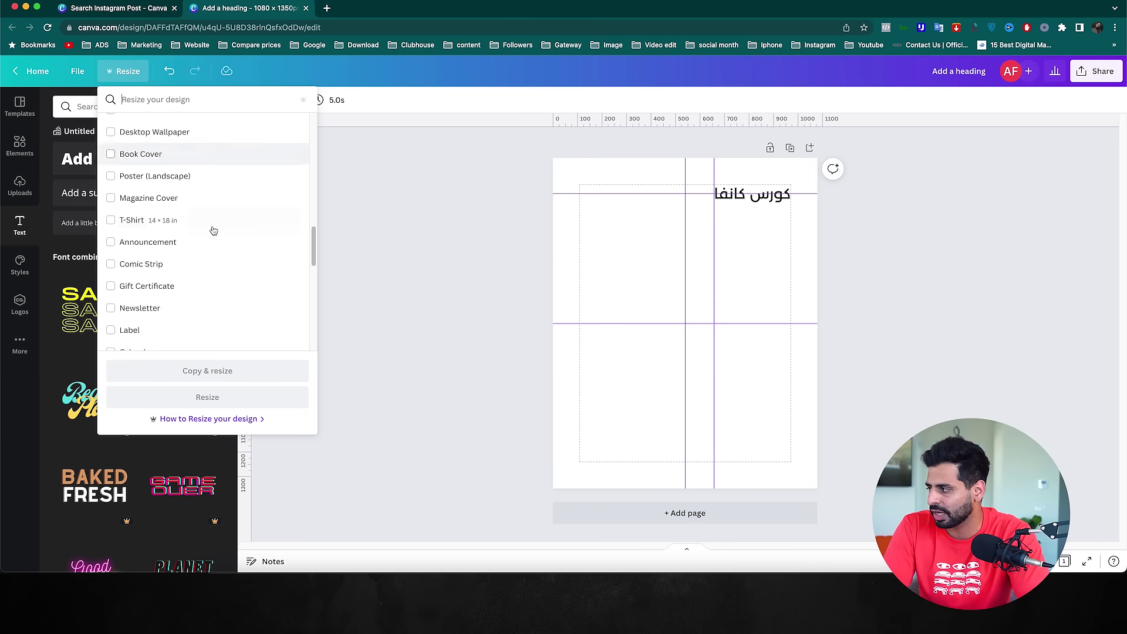
scroll(211, 244, down, 3)
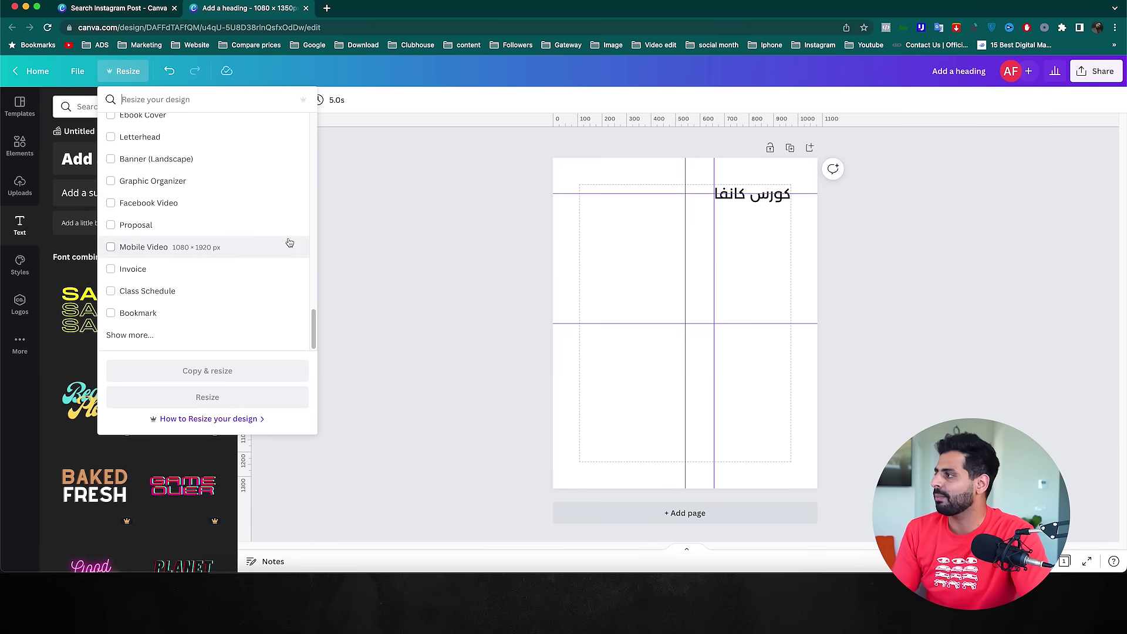
click(403, 171)
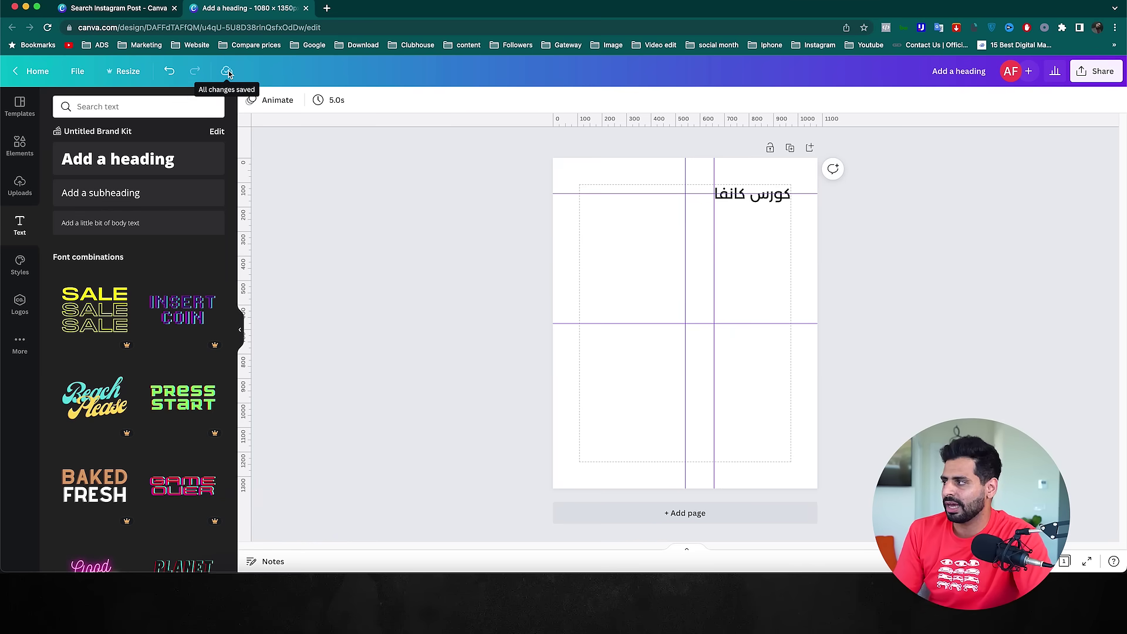
Search the elements library for "burger" and restrict the results to photos
click(21, 115)
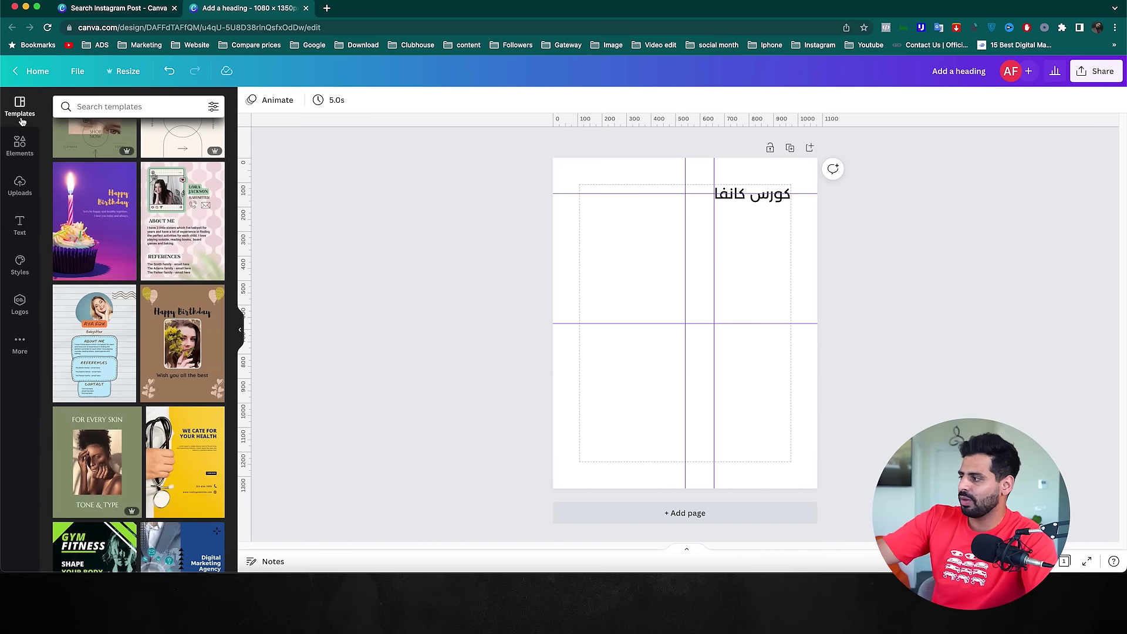
click(16, 160)
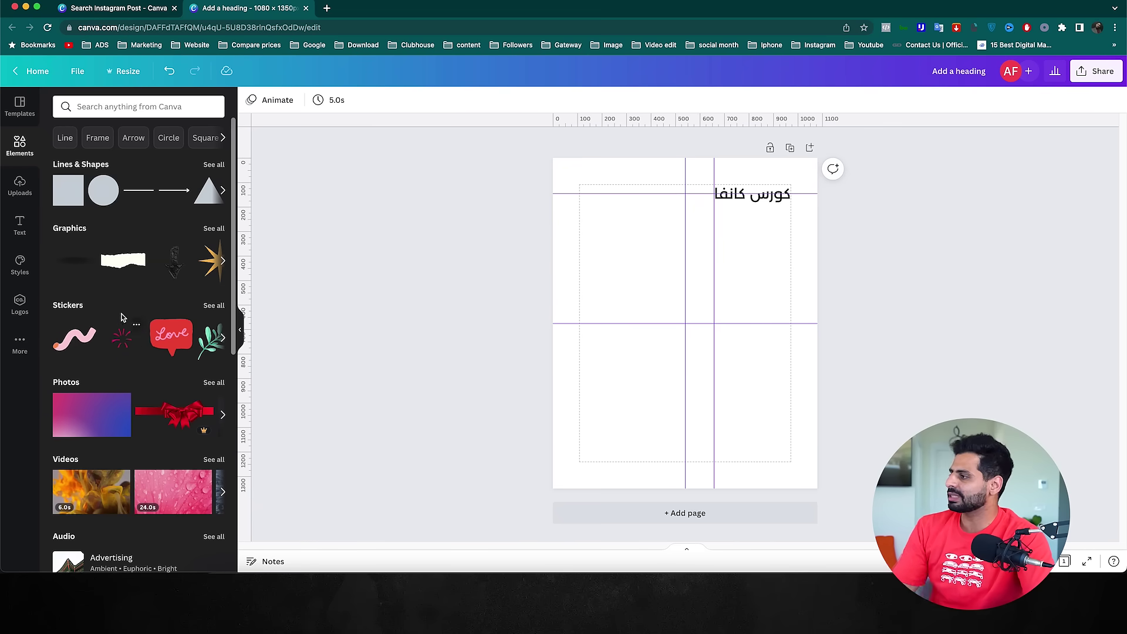
click(98, 112)
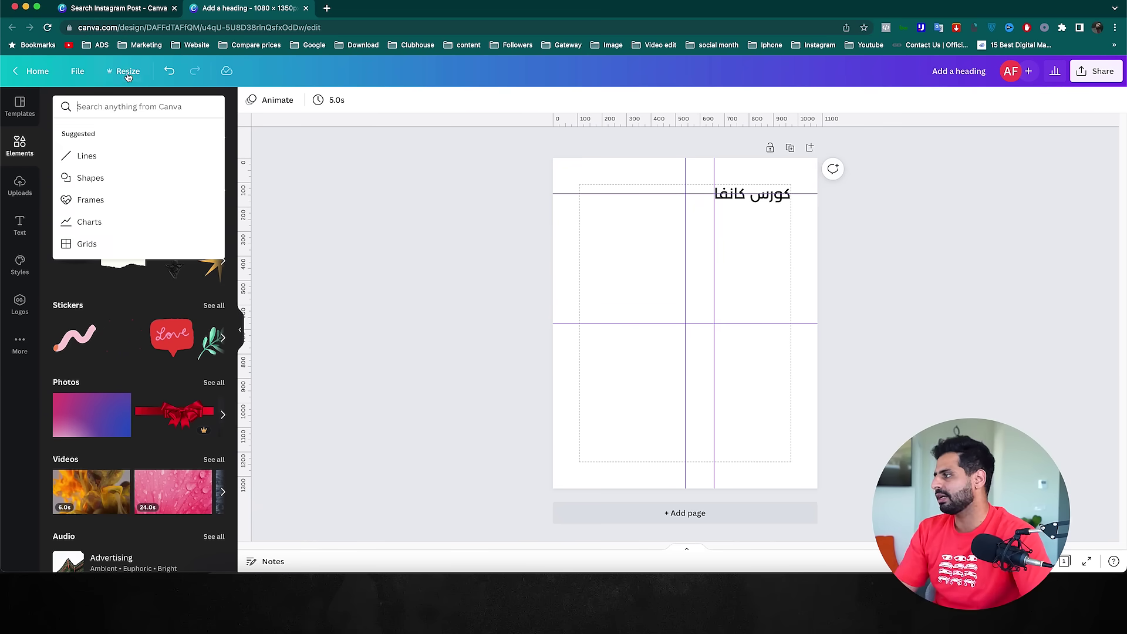
text(burger)
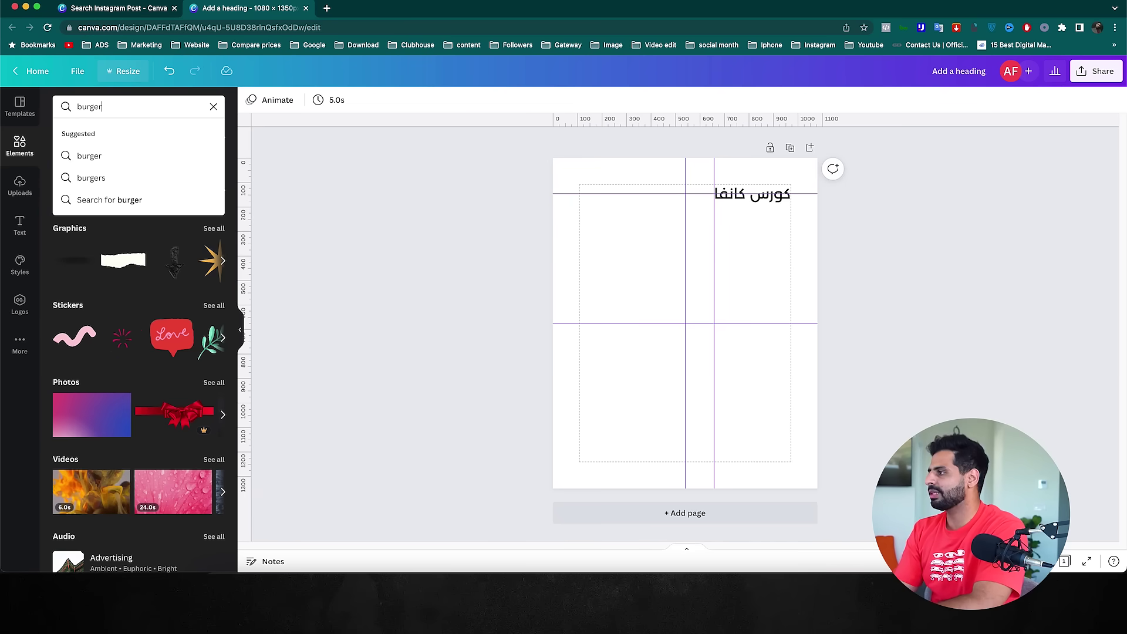
key(Return)
click(100, 138)
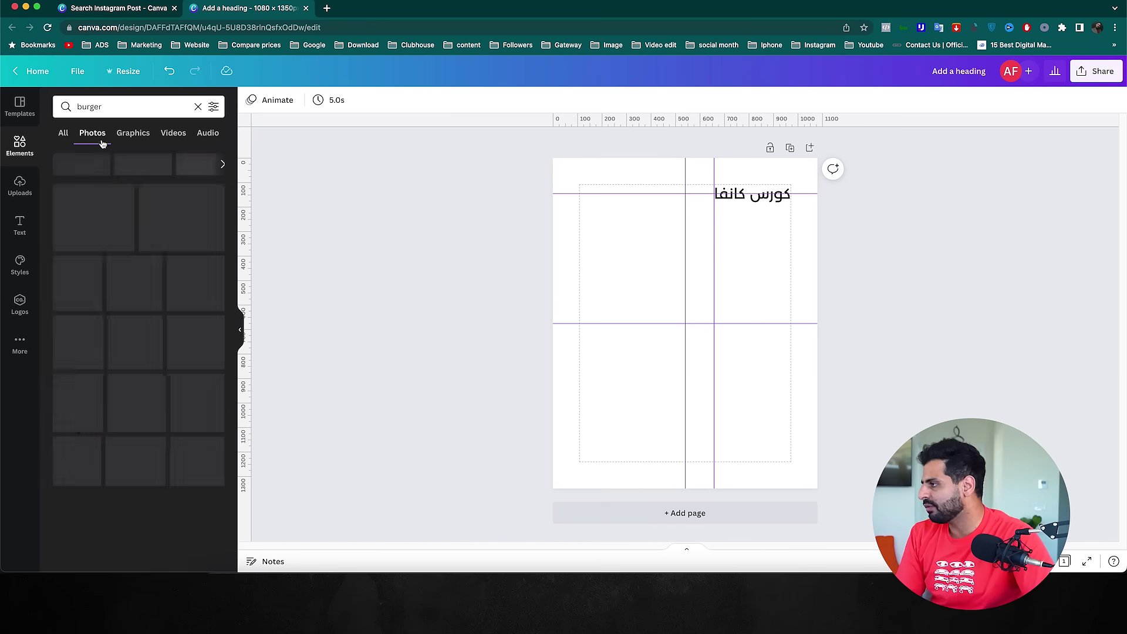
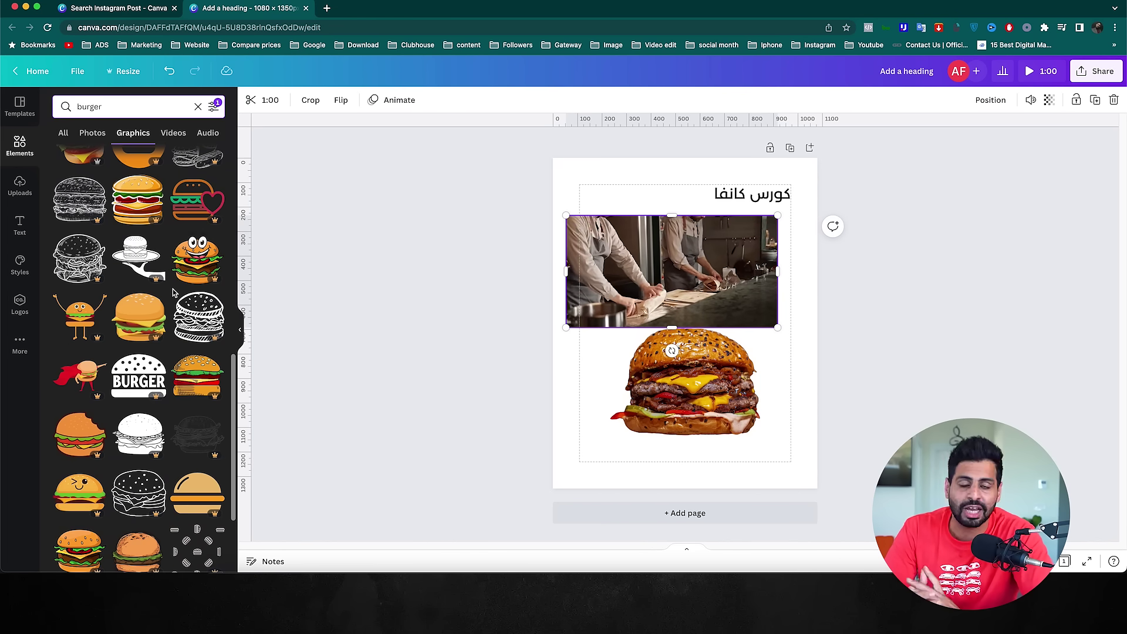
Reset the element search and look up "burger" again without the active filter
click(200, 106)
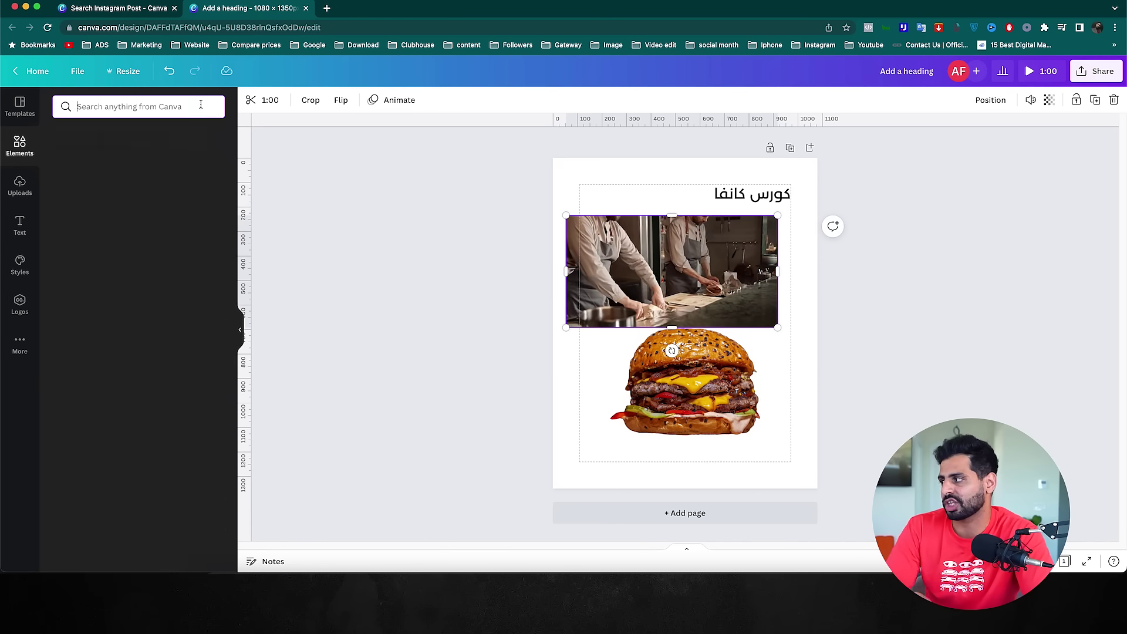
text(burger)
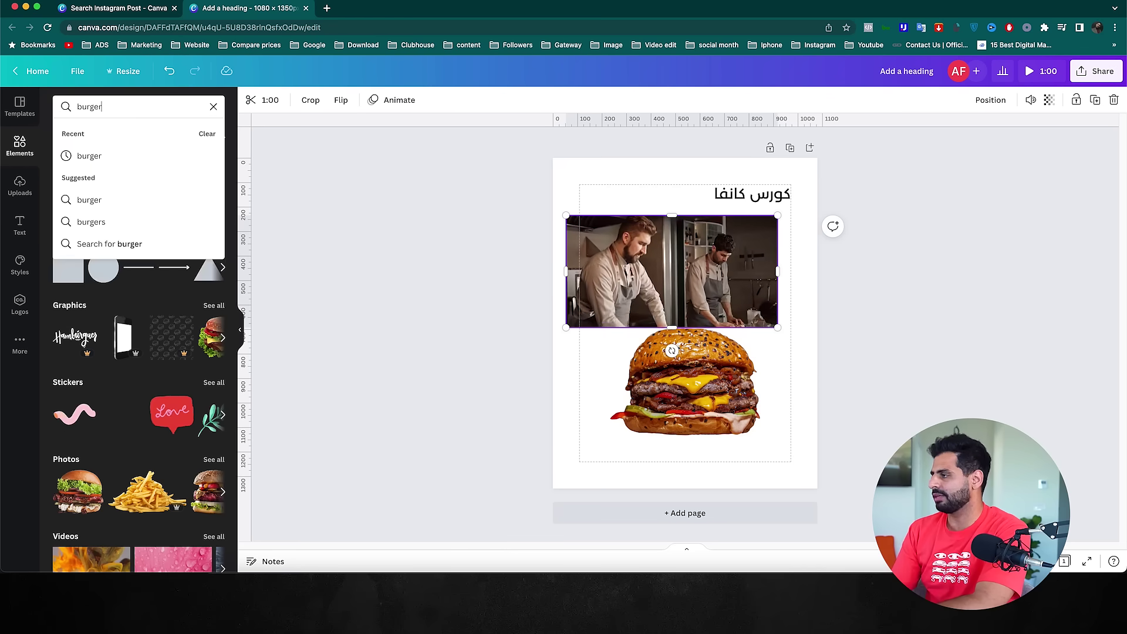
key(Return)
Delete the kitchen video placed above the burger
click(682, 397)
click(691, 284)
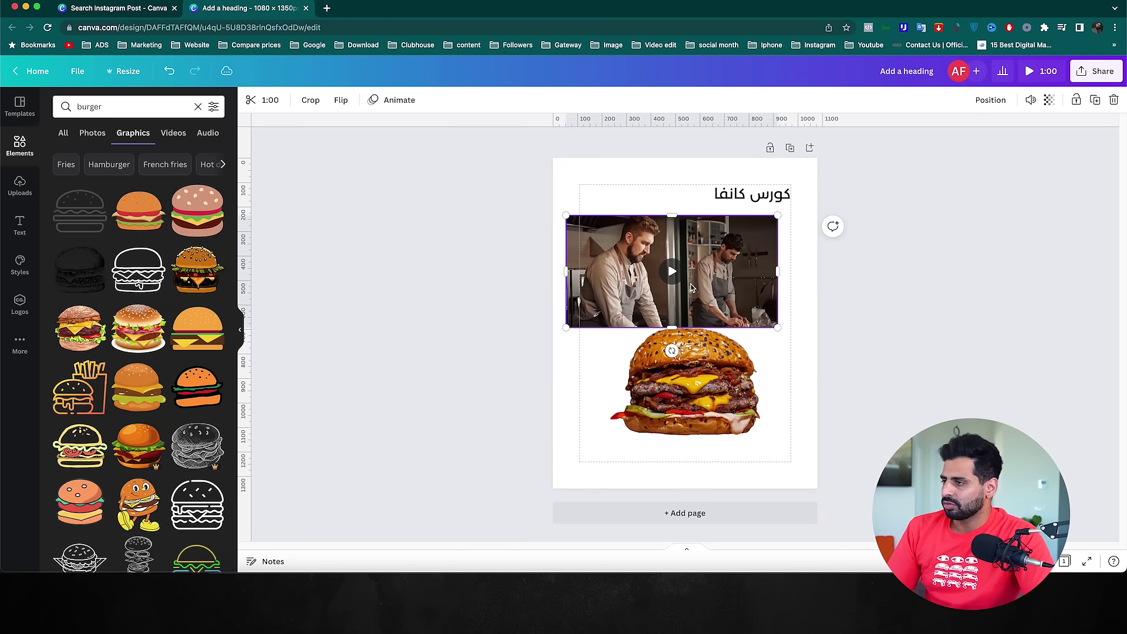
key(Delete)
click(847, 214)
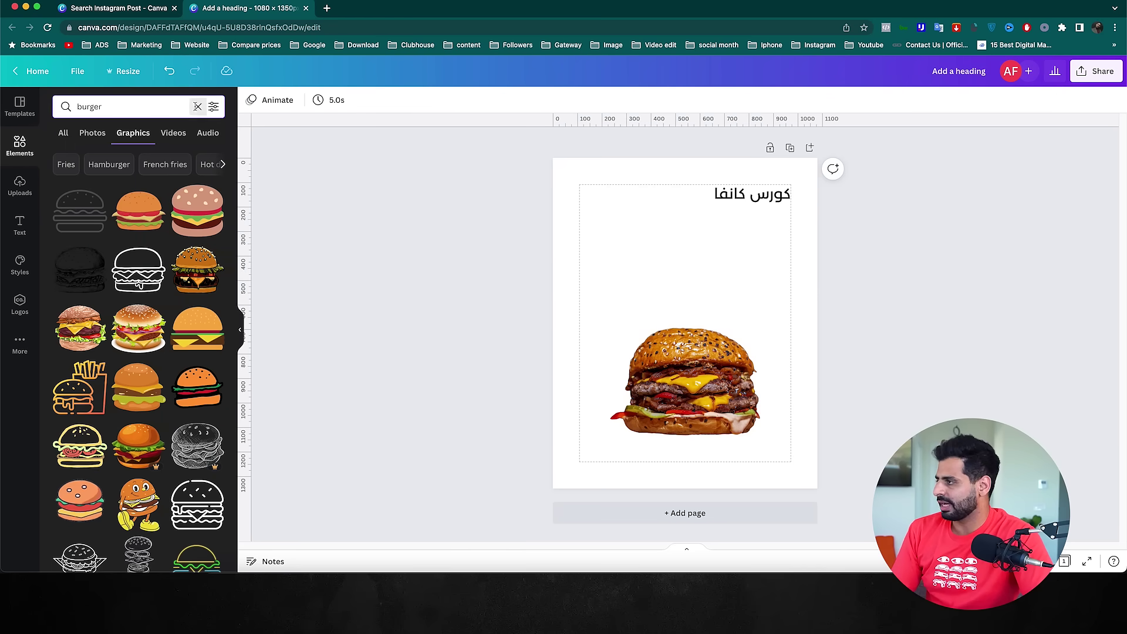
Replace the heading text with "برجر" and enlarge it to font size 222
click(741, 196)
double_click(743, 193)
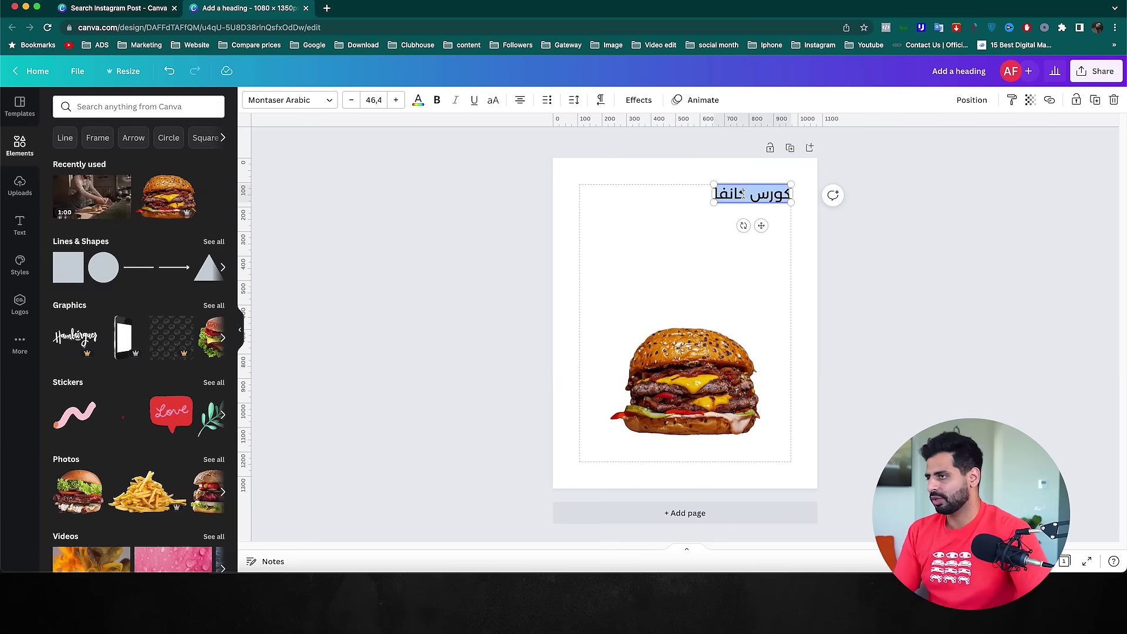
text(برحر)
drag(763, 205, 660, 237)
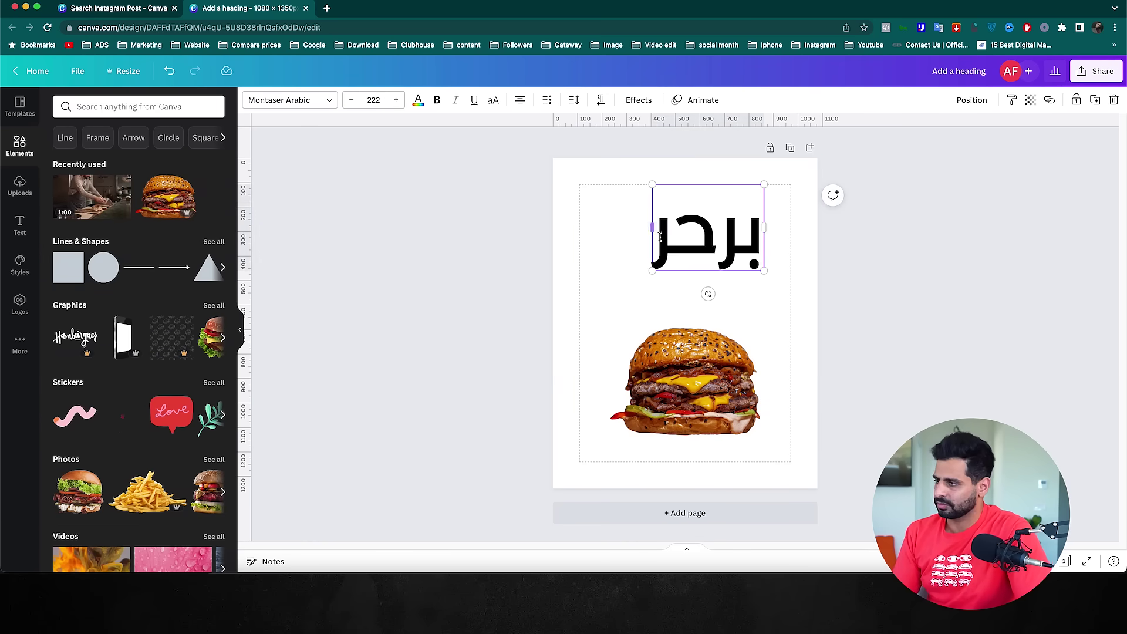
key(BackSpace)
key(BackSpace)
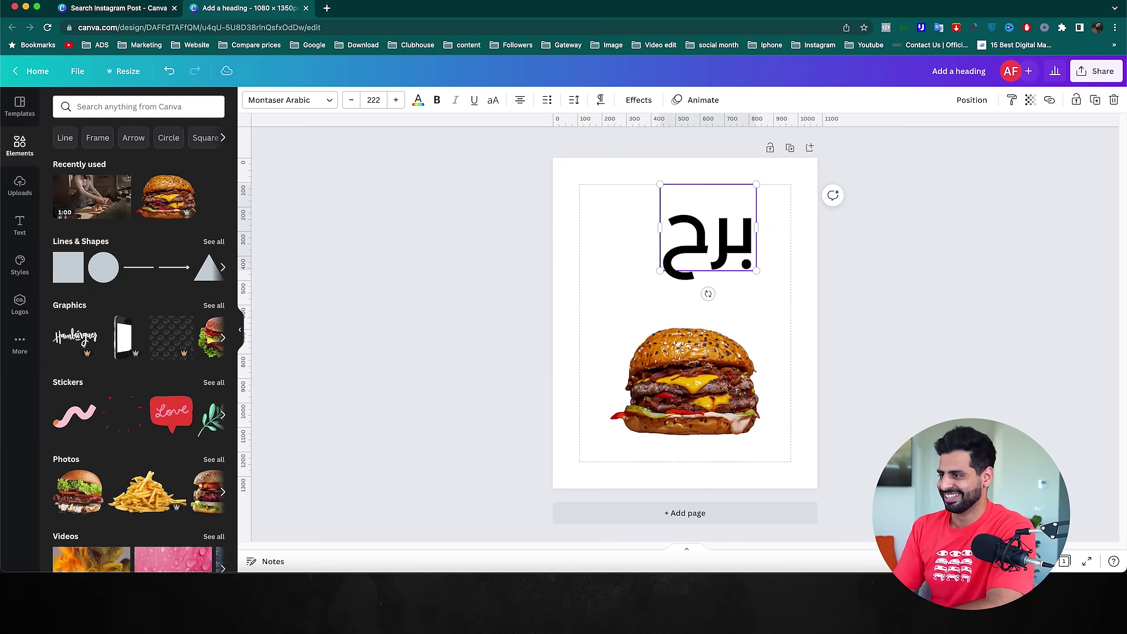
text(جر)
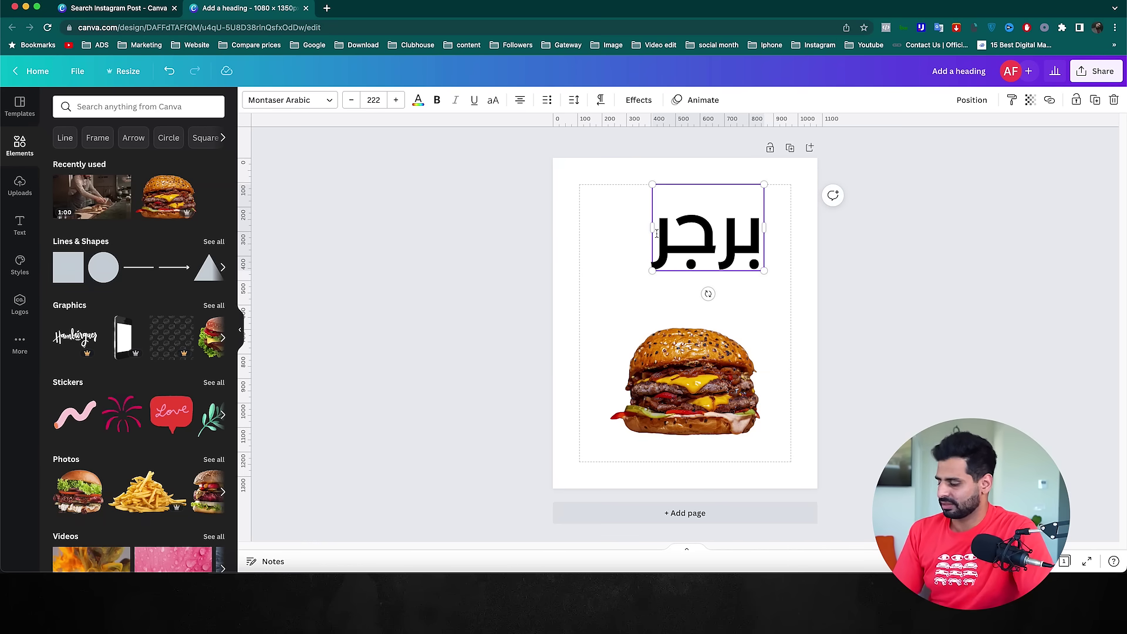
Add the word "كينج" to the heading and widen its text box so both words fit on one line
key(Return)
text(كينج)
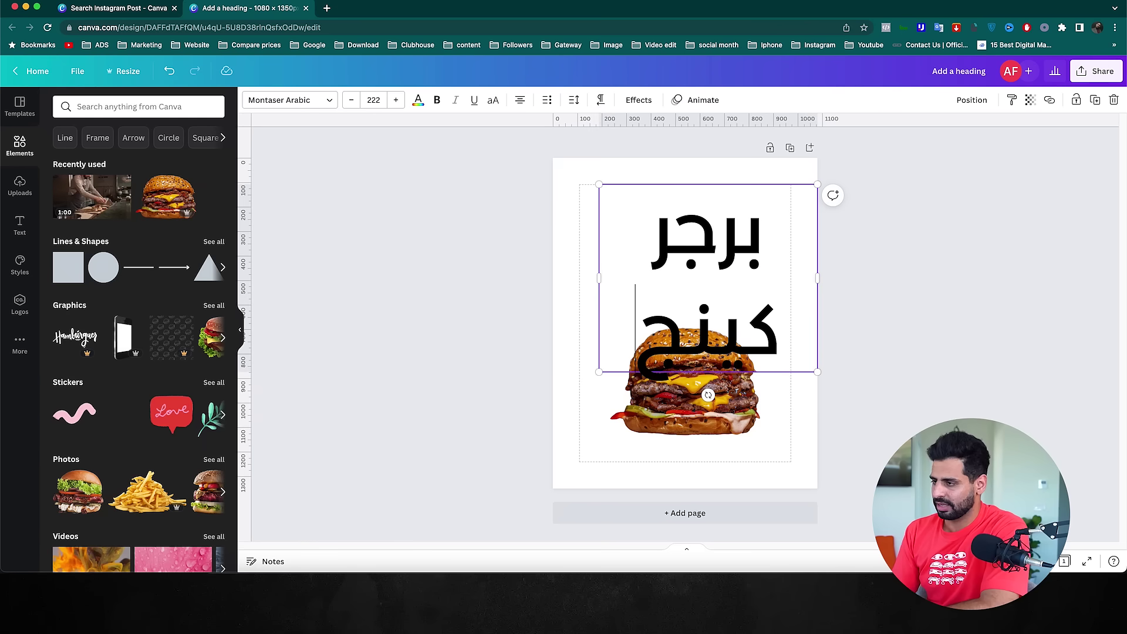
double_click(598, 279)
click(605, 268)
drag(599, 278, 497, 276)
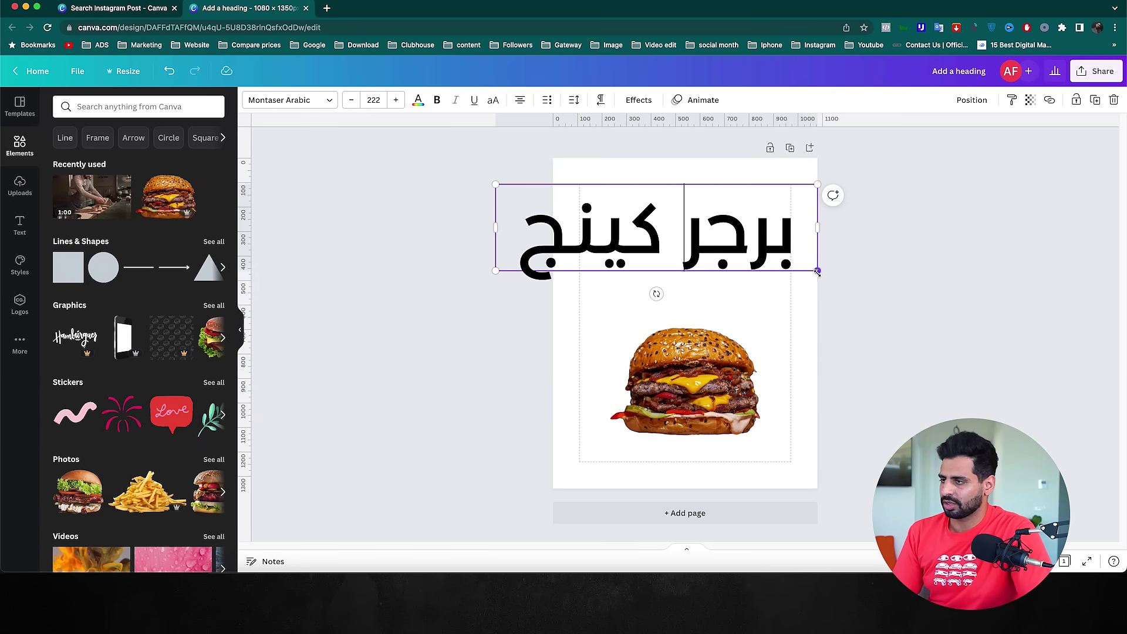
Shrink the "برجر كينج" heading to fit within the page margins and centre it above the burger
drag(818, 272, 787, 300)
mouse_move(702, 276)
mouse_down()
mouse_move(654, 250)
mouse_move(683, 267)
mouse_up()
click(978, 273)
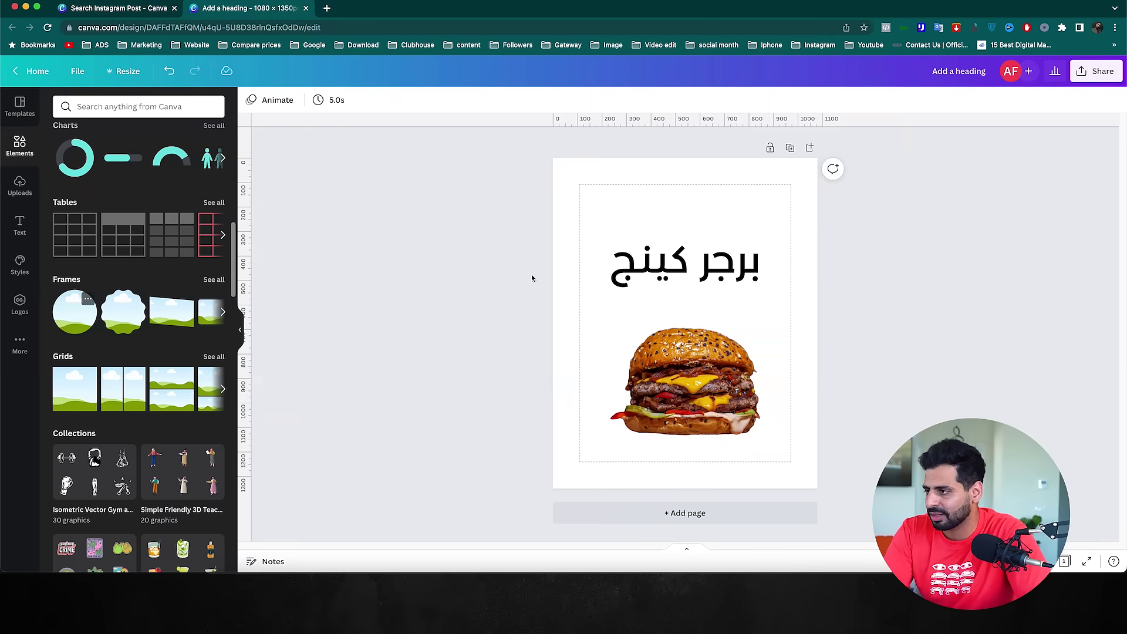
Add a circular frame beside the burger at the page's lower left and fill it with a burger photo from the library
drag(75, 312, 798, 311)
drag(665, 361, 708, 396)
click(151, 106)
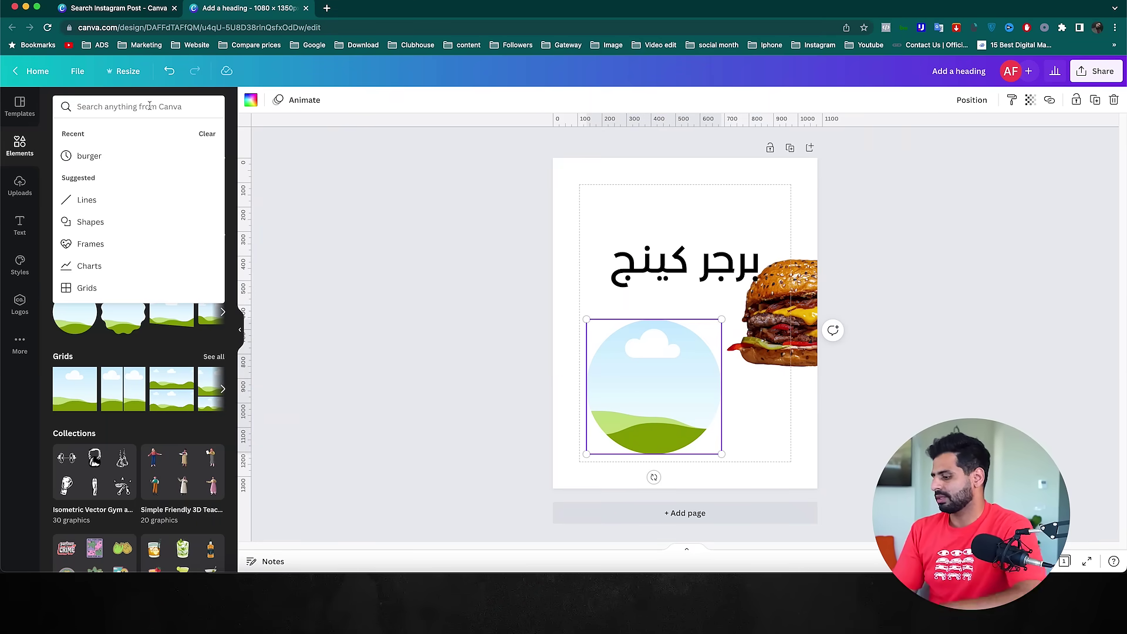
text(burger)
key(Return)
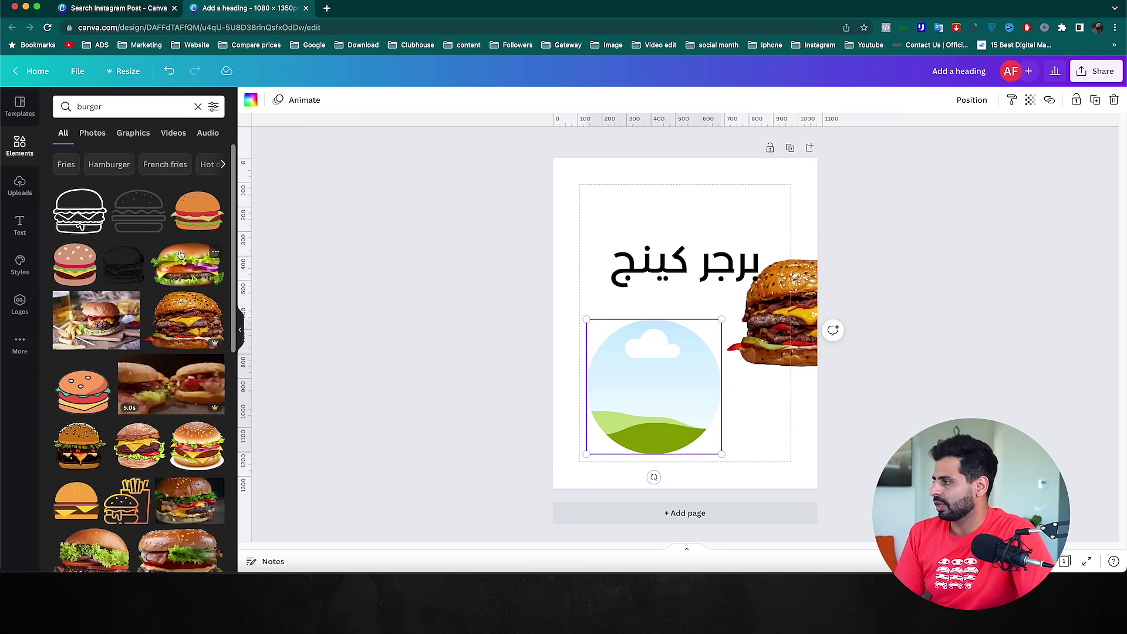
click(92, 133)
drag(103, 543, 641, 356)
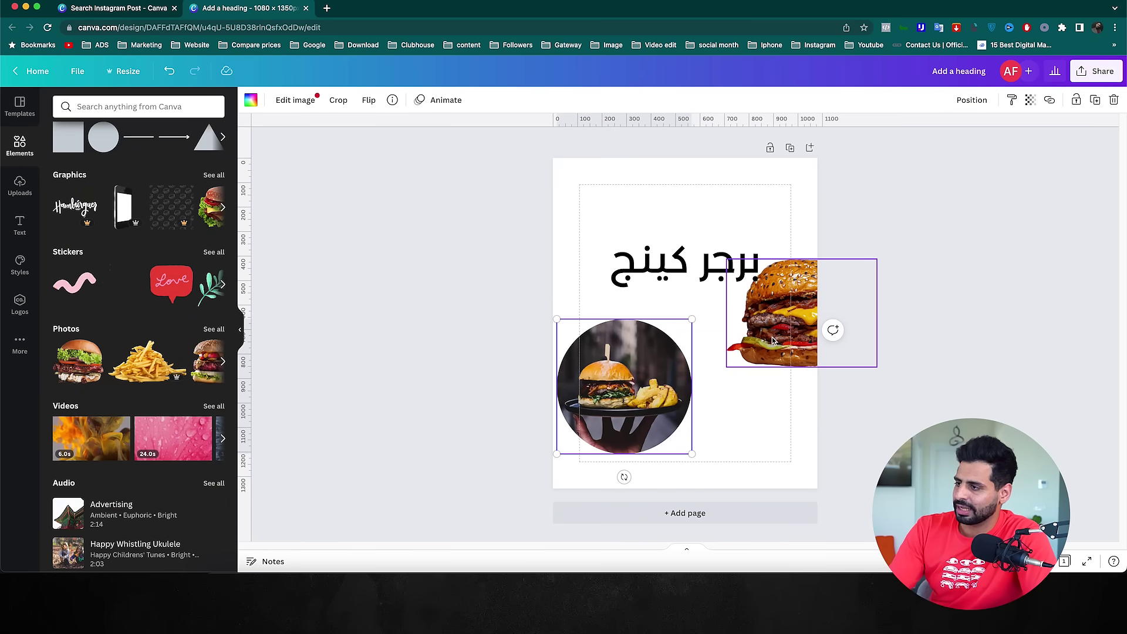
Delete the circular frame with its photo and move the burger back below the heading
key(Delete)
key(Delete)
drag(770, 317, 660, 398)
Search the graphics for "outline" and place the Surprise Expression Mark illustration at the burger's upper right
click(168, 116)
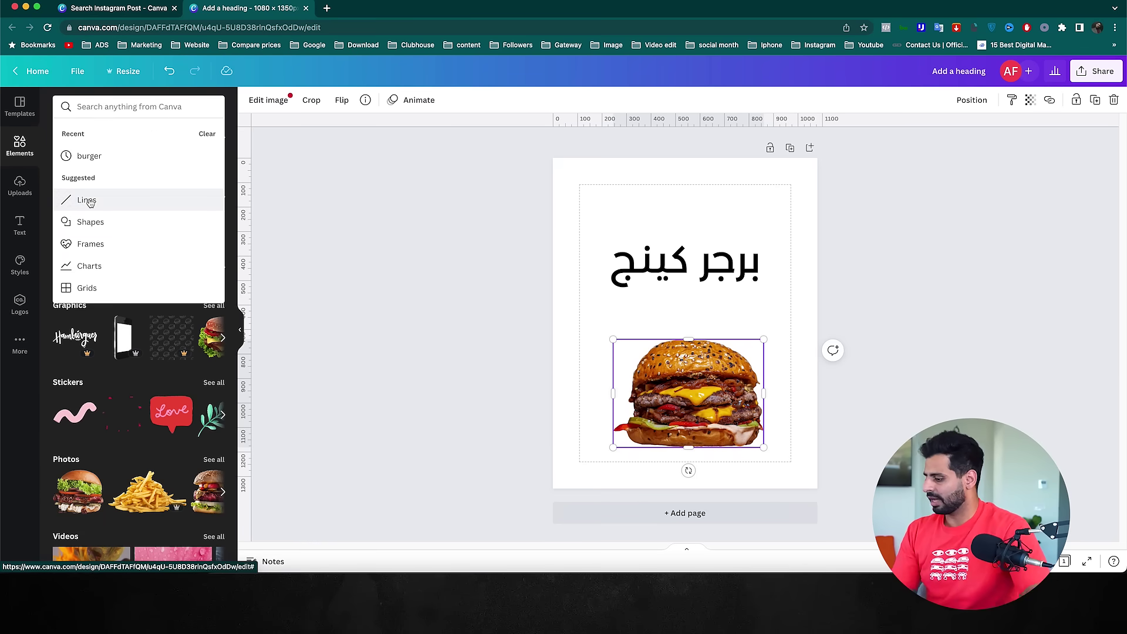
text(outline)
key(Return)
click(132, 133)
scroll(189, 297, down, 4)
scroll(189, 297, down, 2)
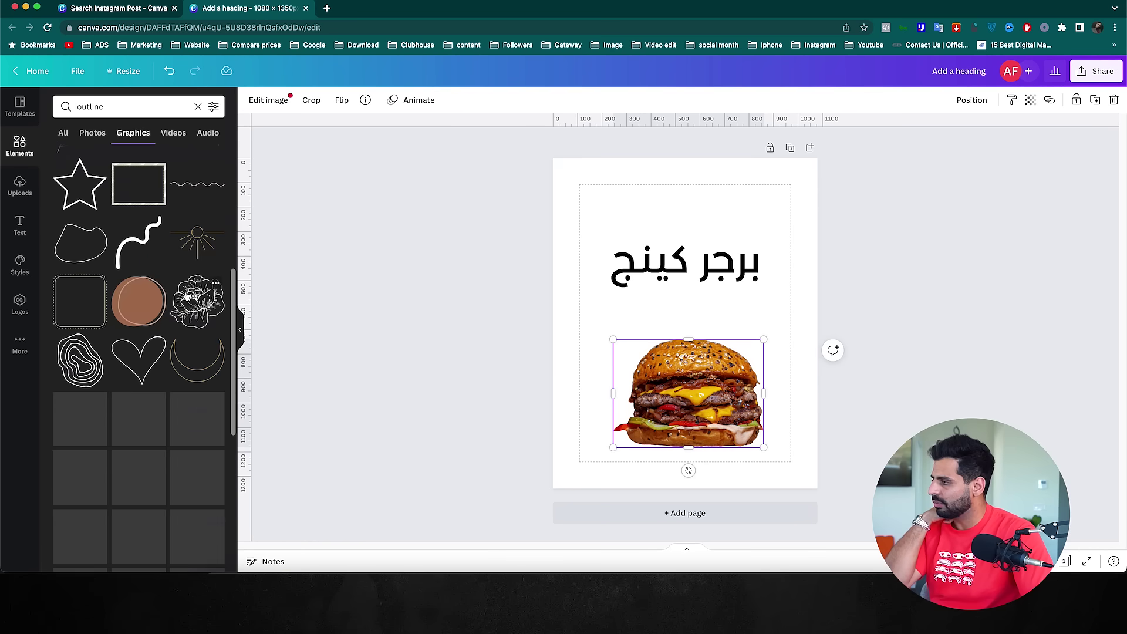
scroll(183, 301, down, 10)
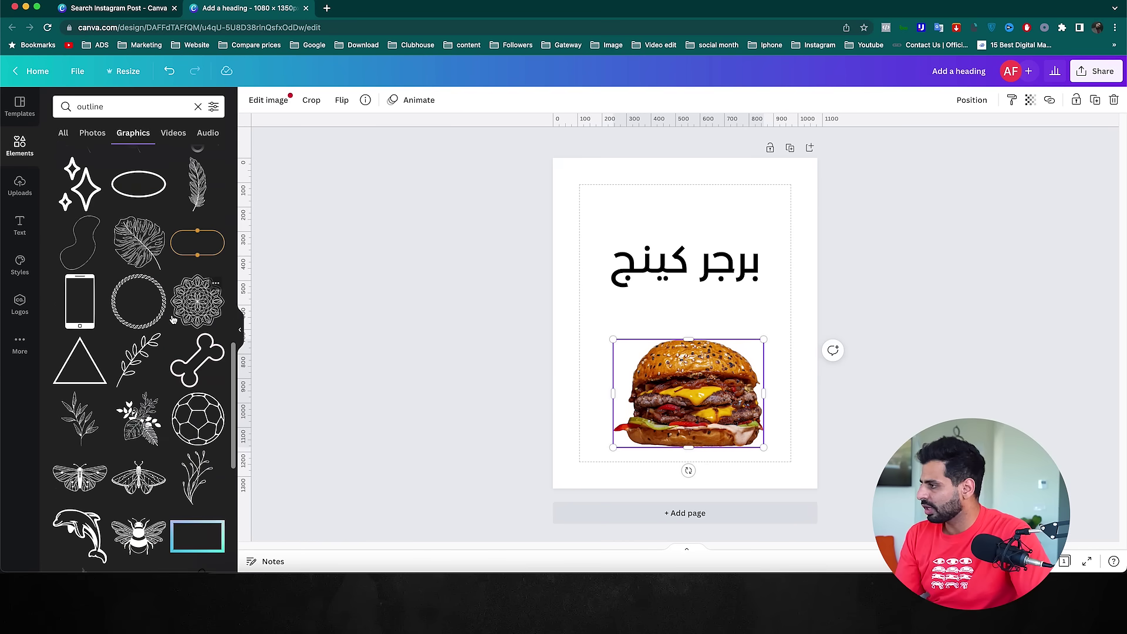
drag(152, 274, 784, 367)
scroll(143, 281, down, 5)
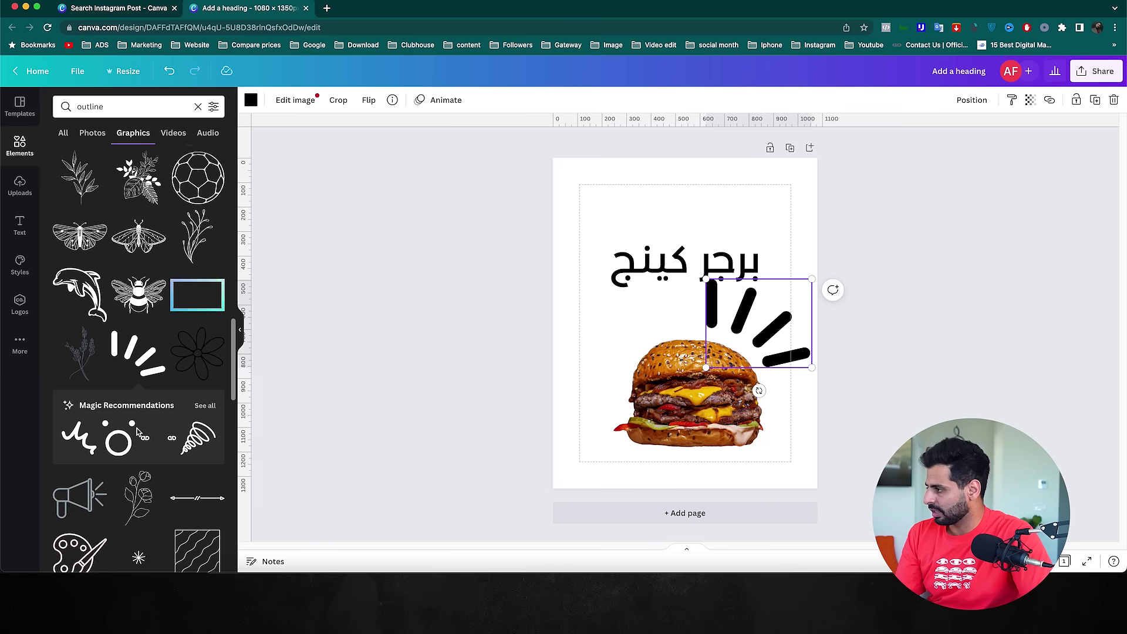
click(157, 337)
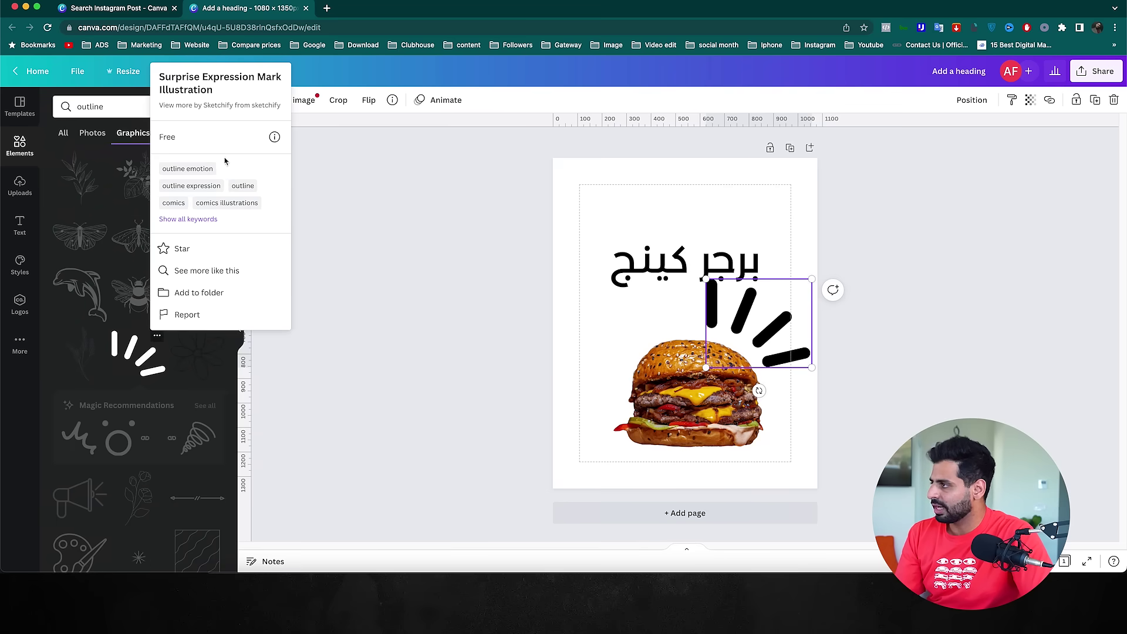
Search the backgrounds for "yellow" and apply a yellow one to the page
click(29, 349)
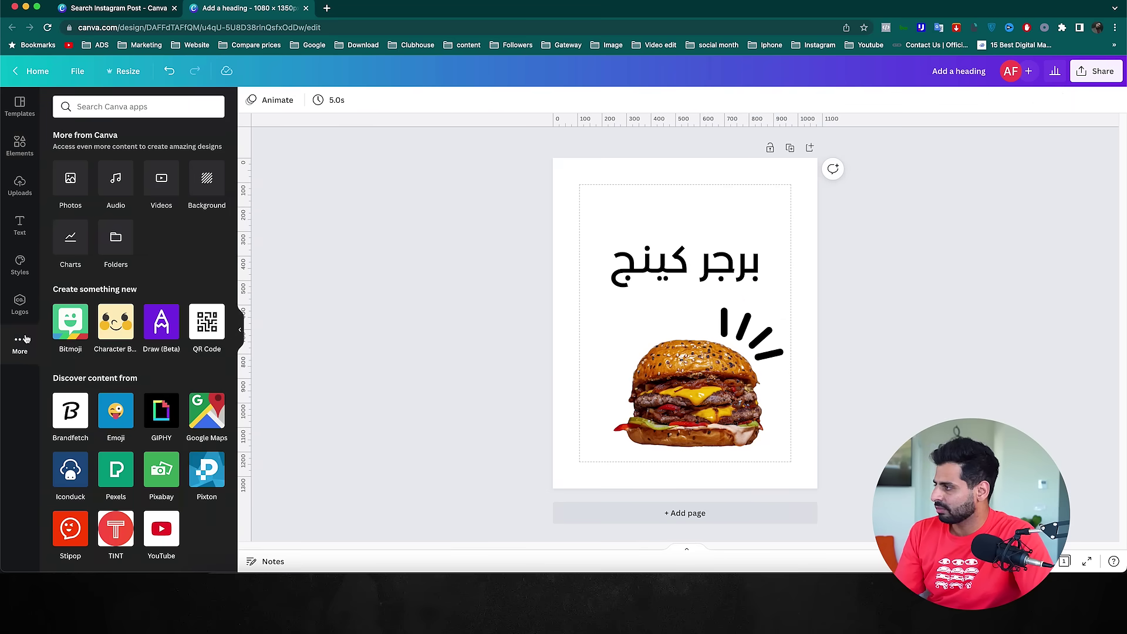
click(206, 182)
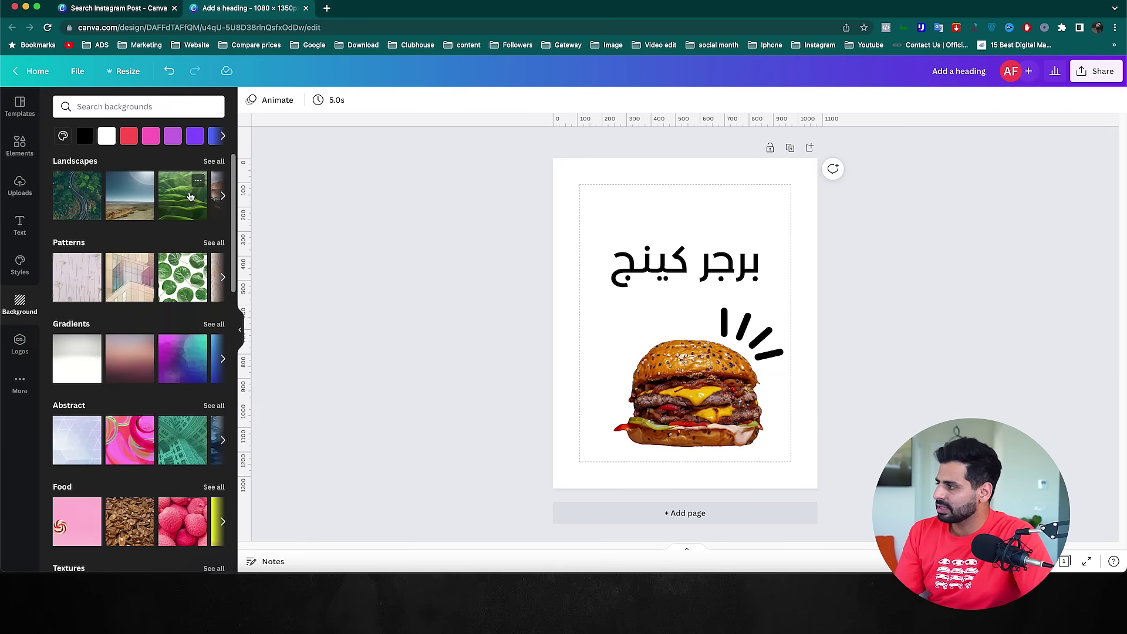
scroll(190, 201, down, 5)
click(143, 104)
text(yellow)
key(Return)
drag(197, 239, 728, 161)
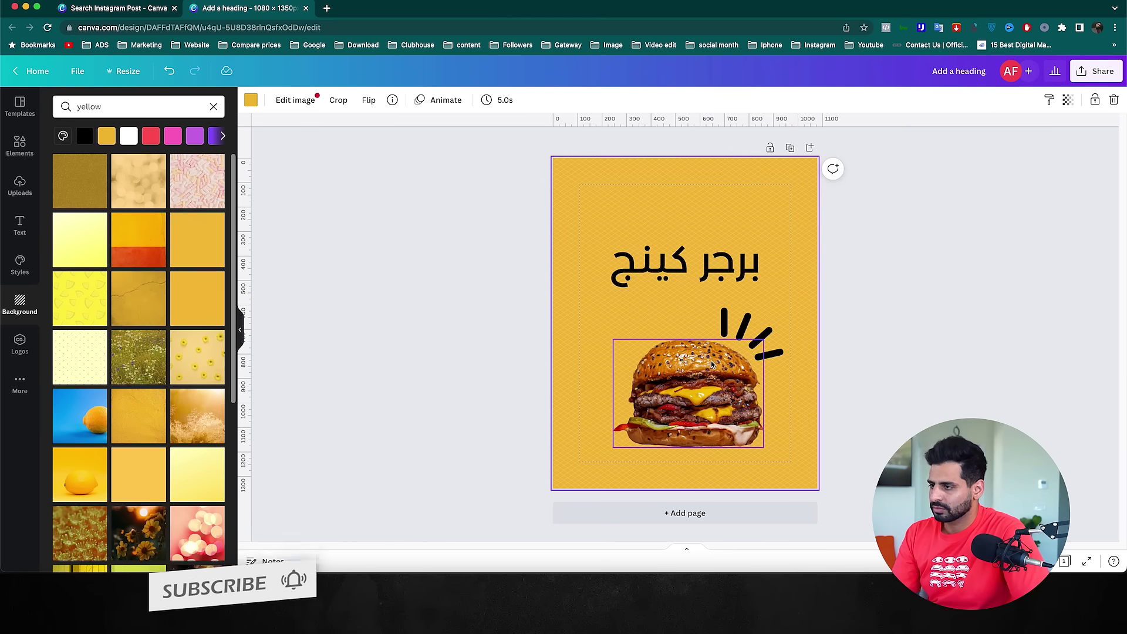
Try the orange wood and yellow painted concrete backgrounds on the page, and undo both changes
scroll(175, 357, down, 10)
scroll(175, 356, down, 3)
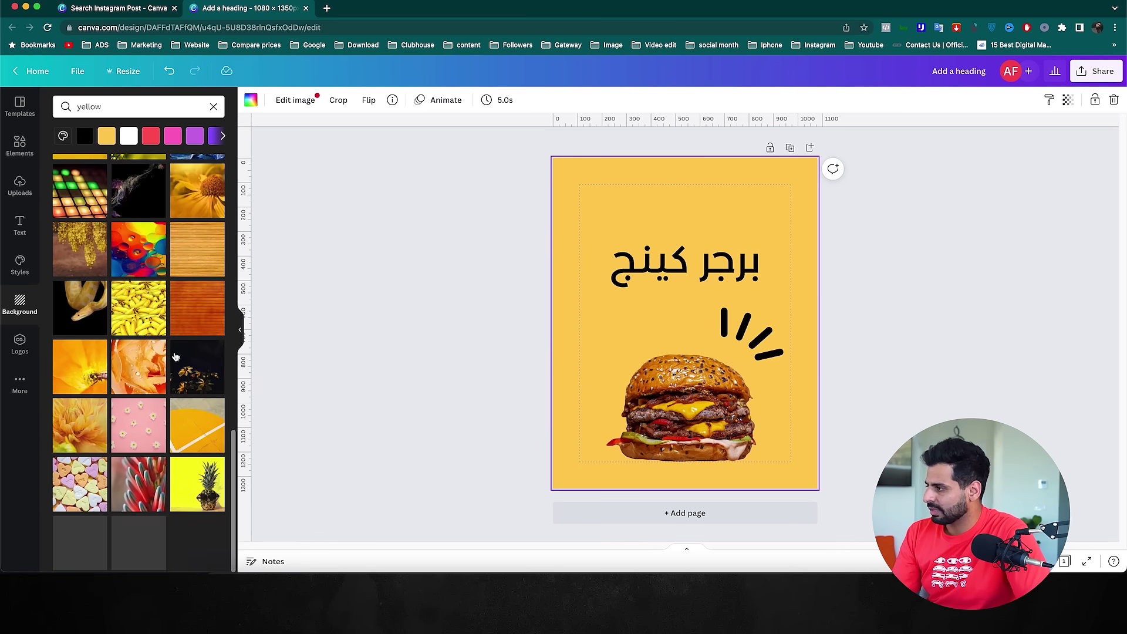
click(210, 320)
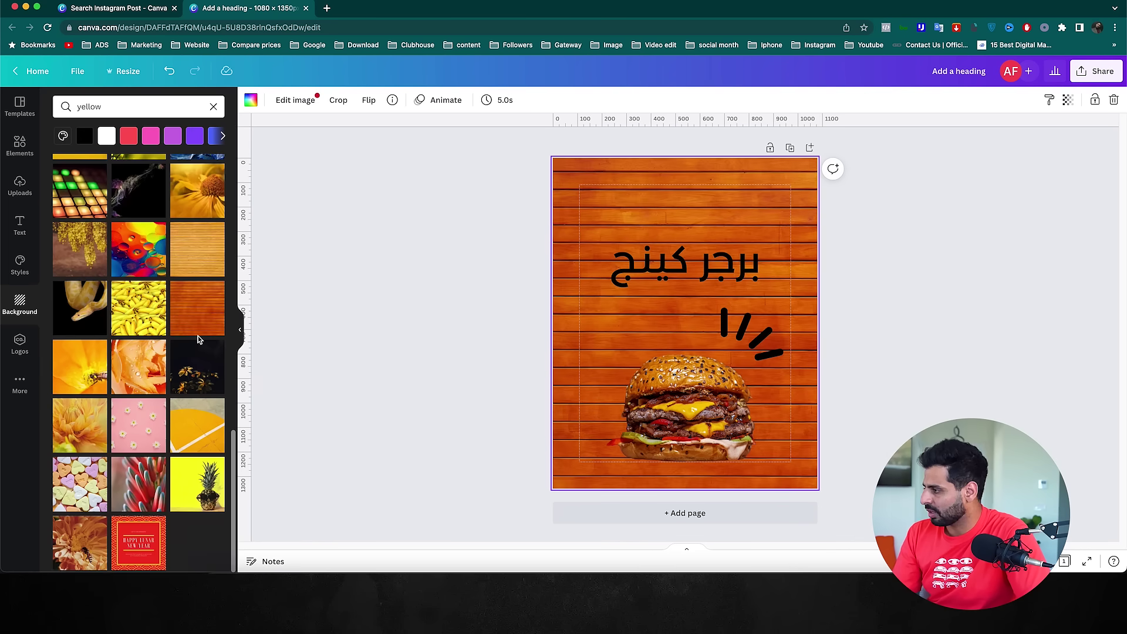
click(190, 410)
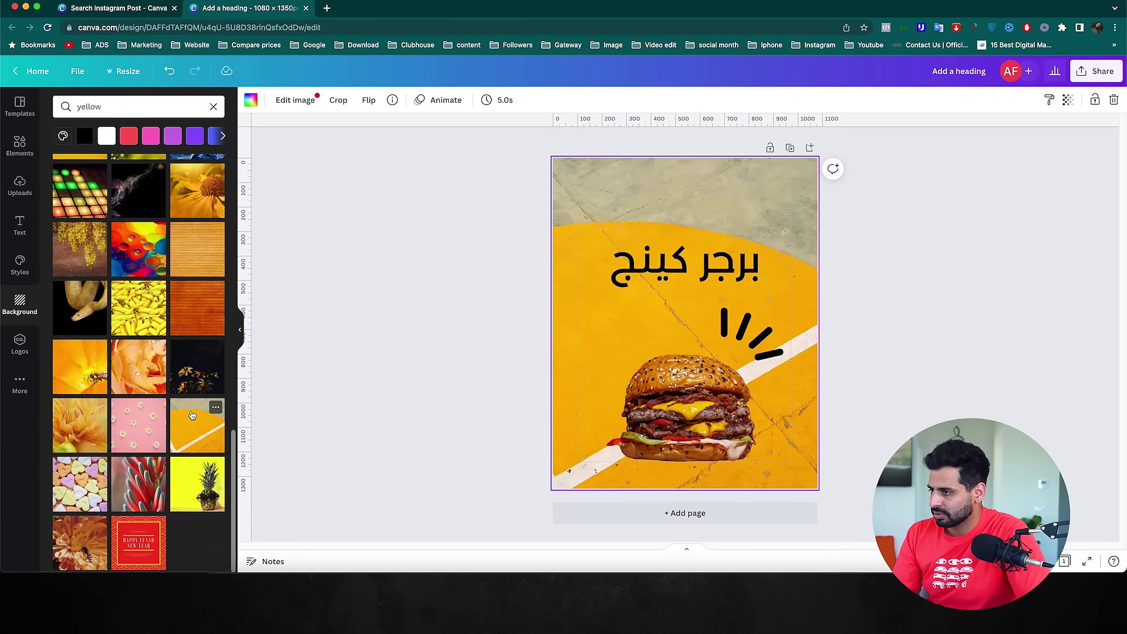
key(ctrl+z)
key(ctrl+z)
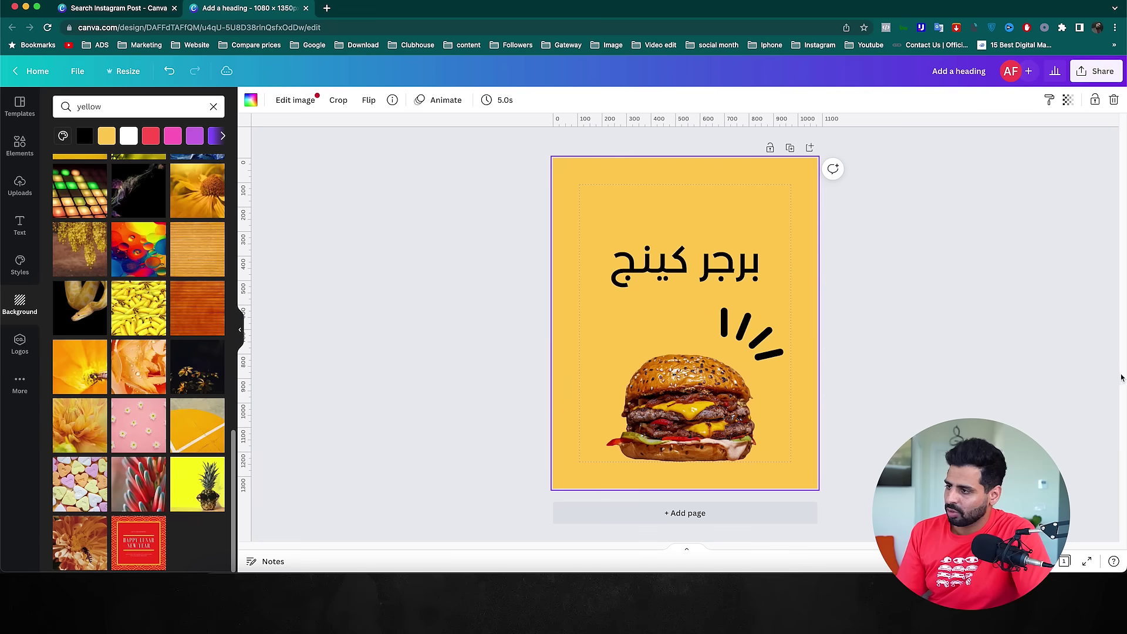
Move the expression mark close to the burger's upper-right edge and recolour it white
drag(751, 344, 746, 367)
click(252, 101)
click(72, 290)
key(Escape)
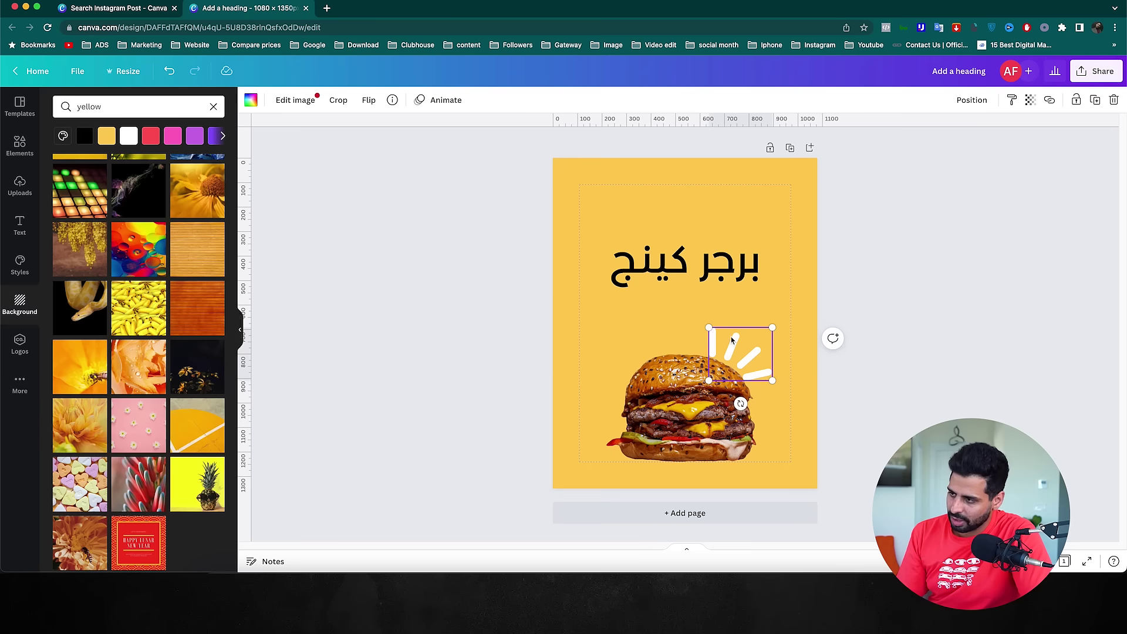
click(917, 304)
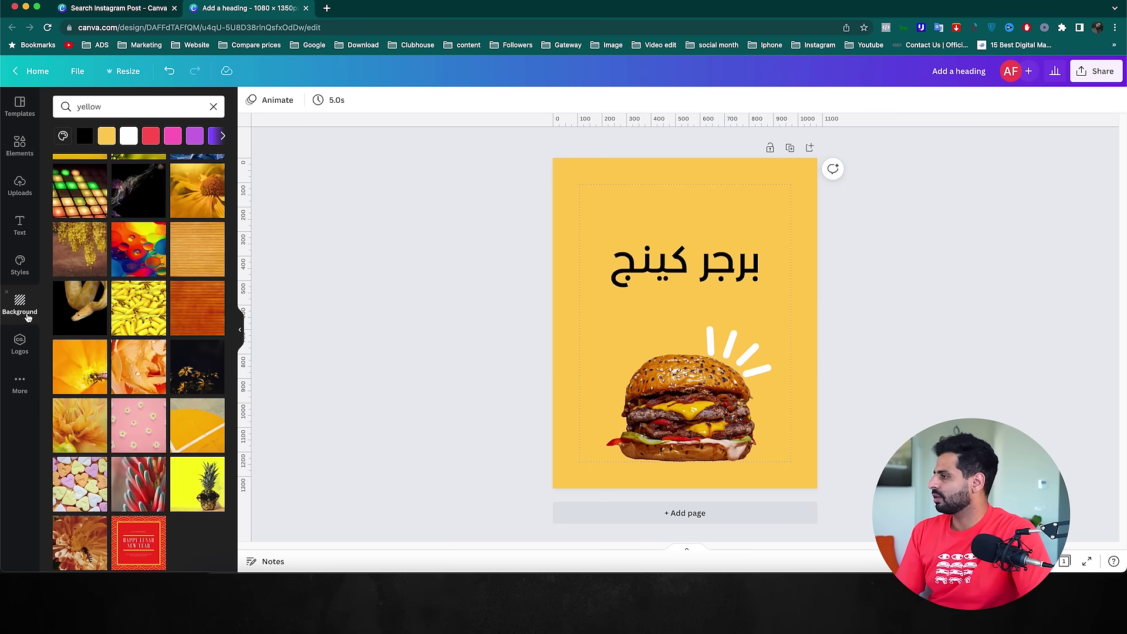
Search the templates for "burger" and apply the yellow National Hamburger Day template with the black-bun burger to page 2
click(8, 112)
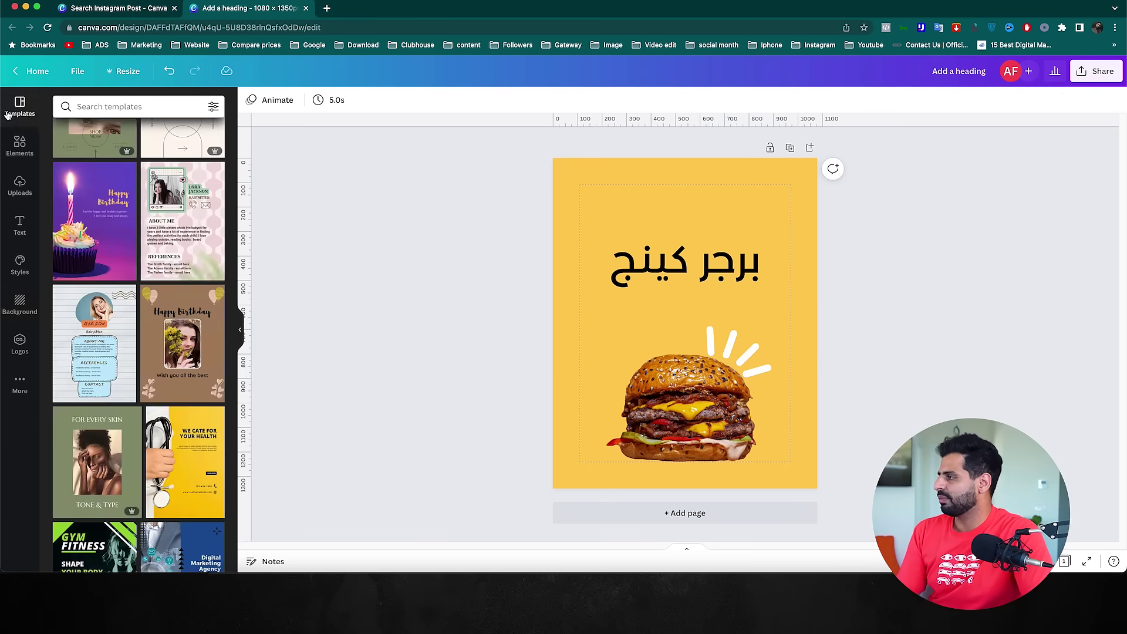
click(129, 115)
text(t)
key(BackSpace)
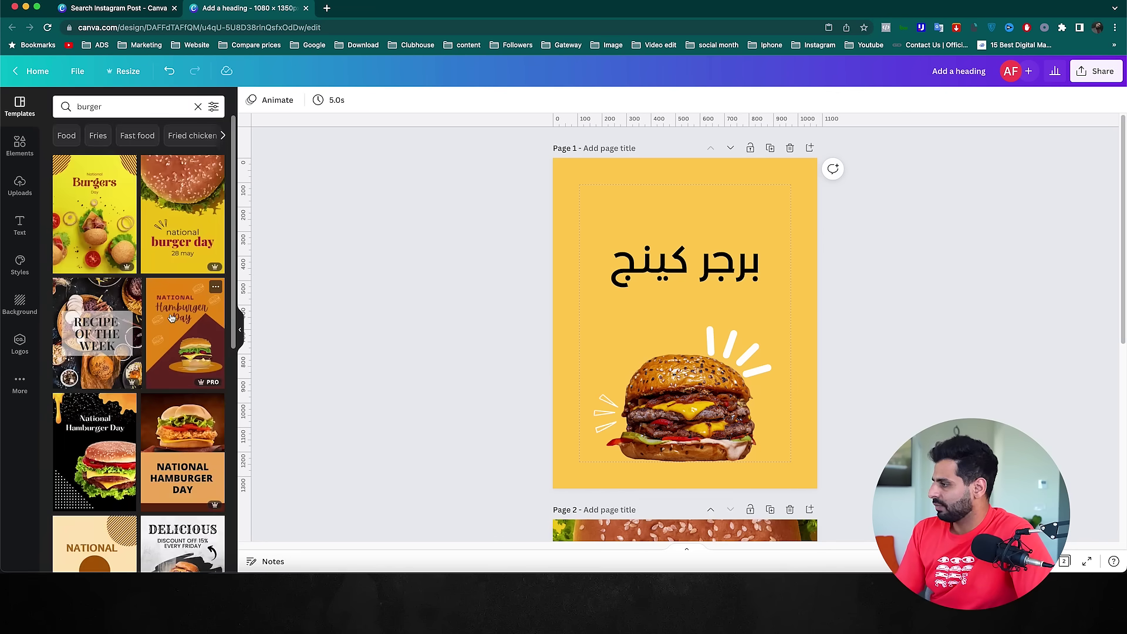
scroll(171, 317, down, 5)
scroll(252, 434, down, 5)
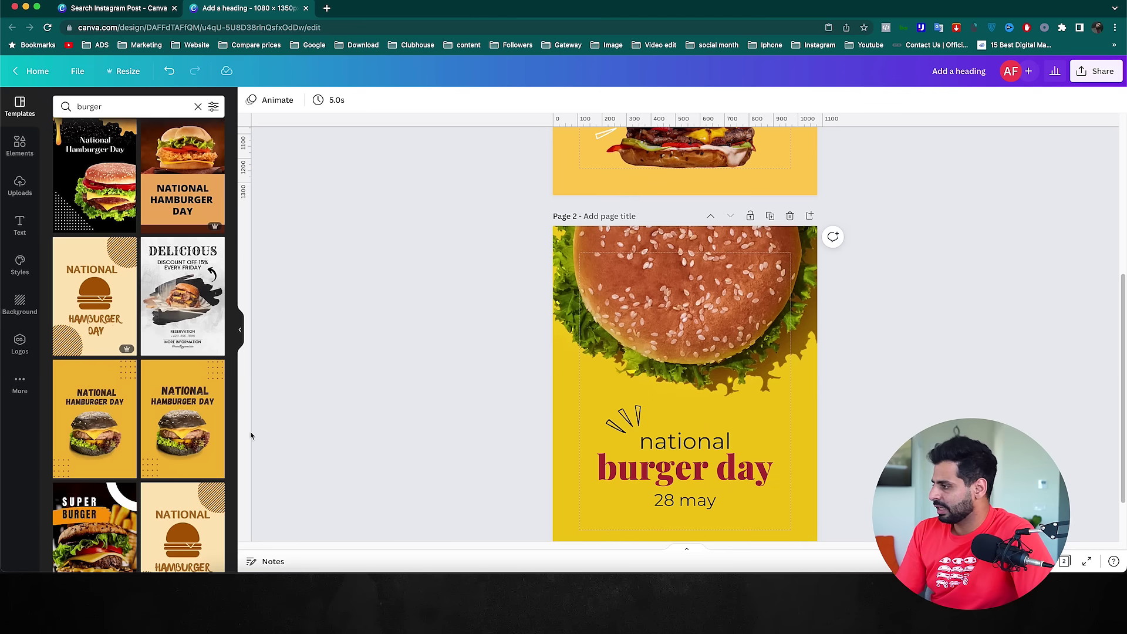
click(191, 451)
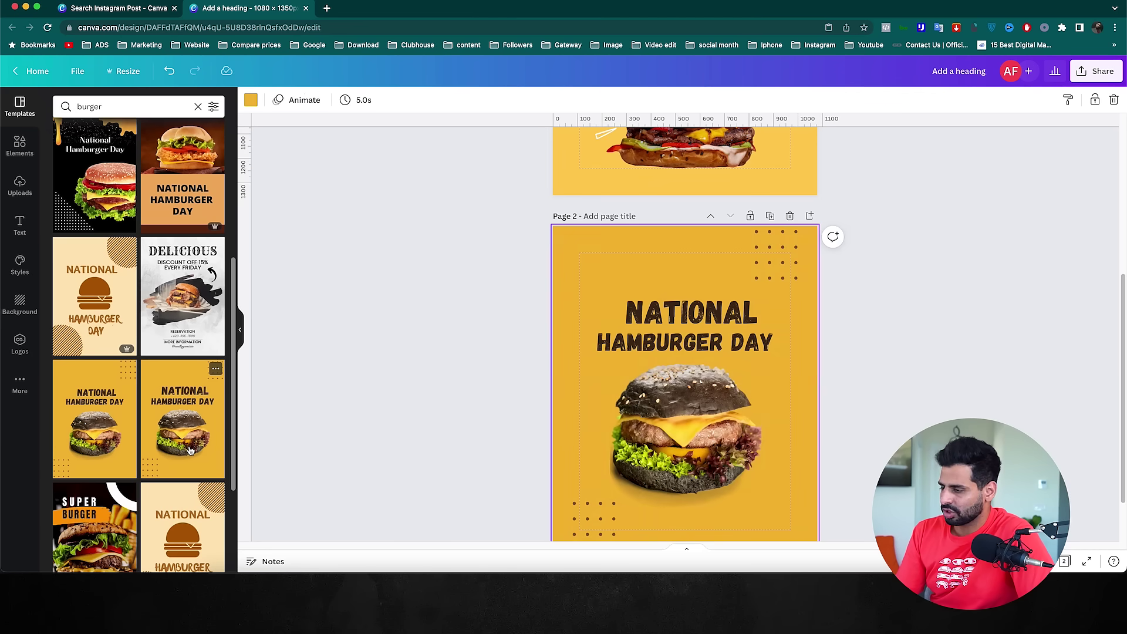
Shift the burger to the right on page 2 and check which font the NATIONAL heading uses
drag(764, 409, 793, 411)
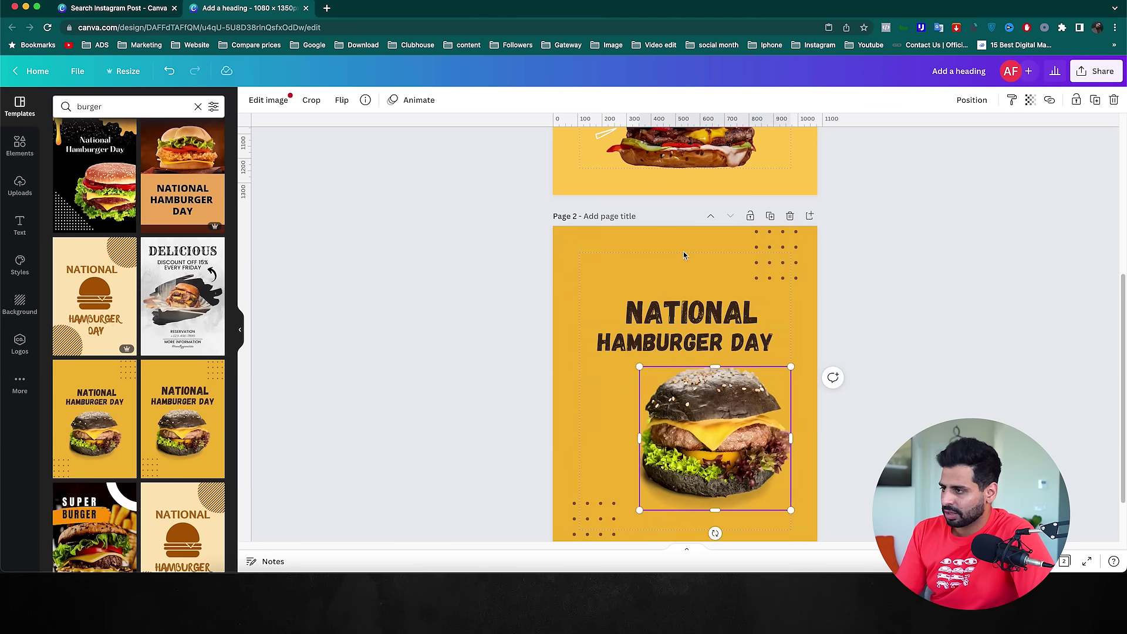
click(685, 329)
click(694, 310)
click(708, 320)
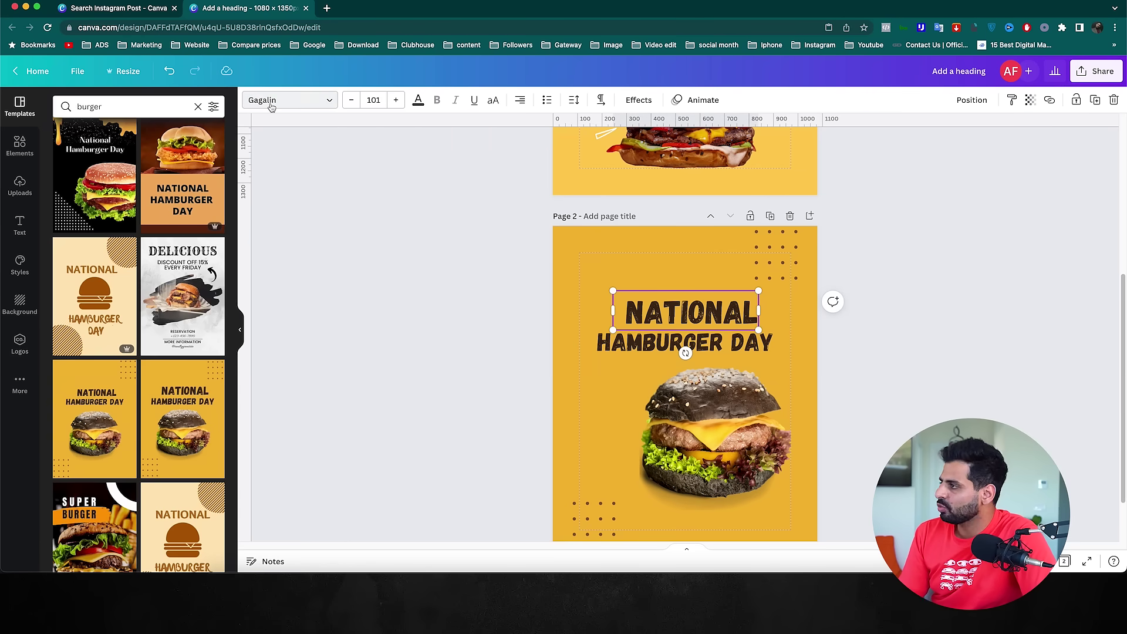
key(ctrl+z)
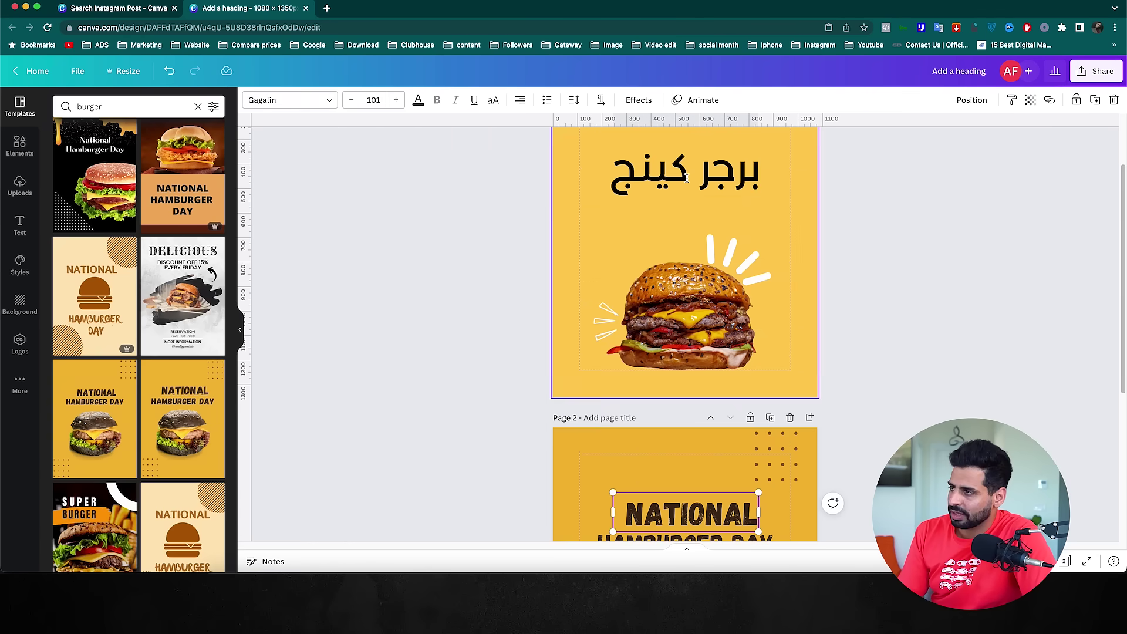
Try the Gagalin font on the Arabic heading of page 1 and undo the change
click(309, 108)
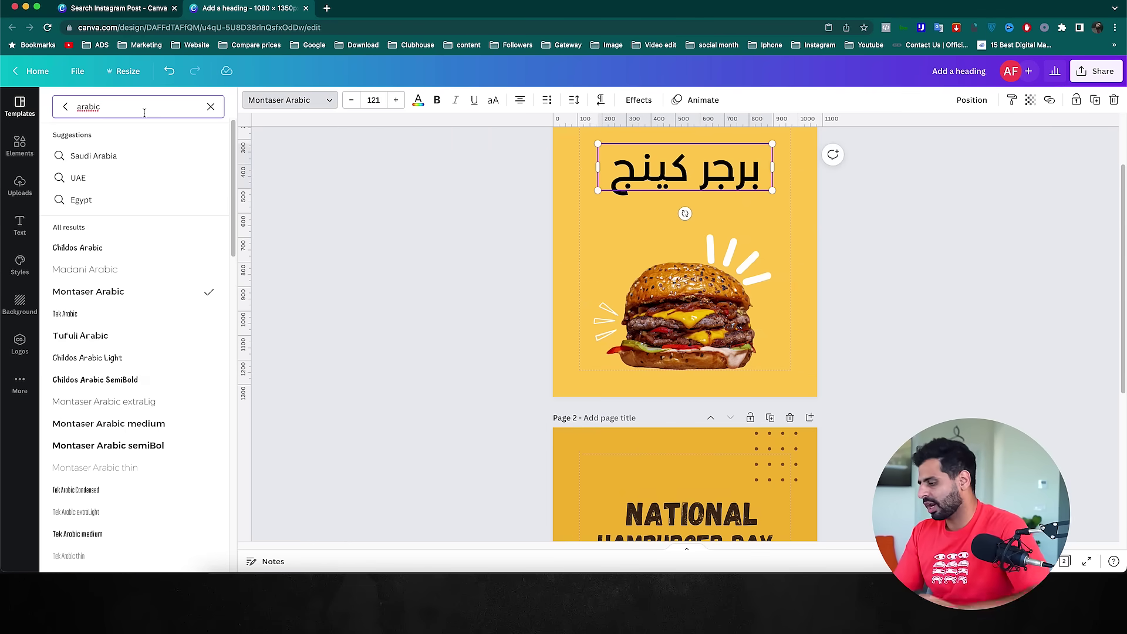
text(gagalin)
key(Return)
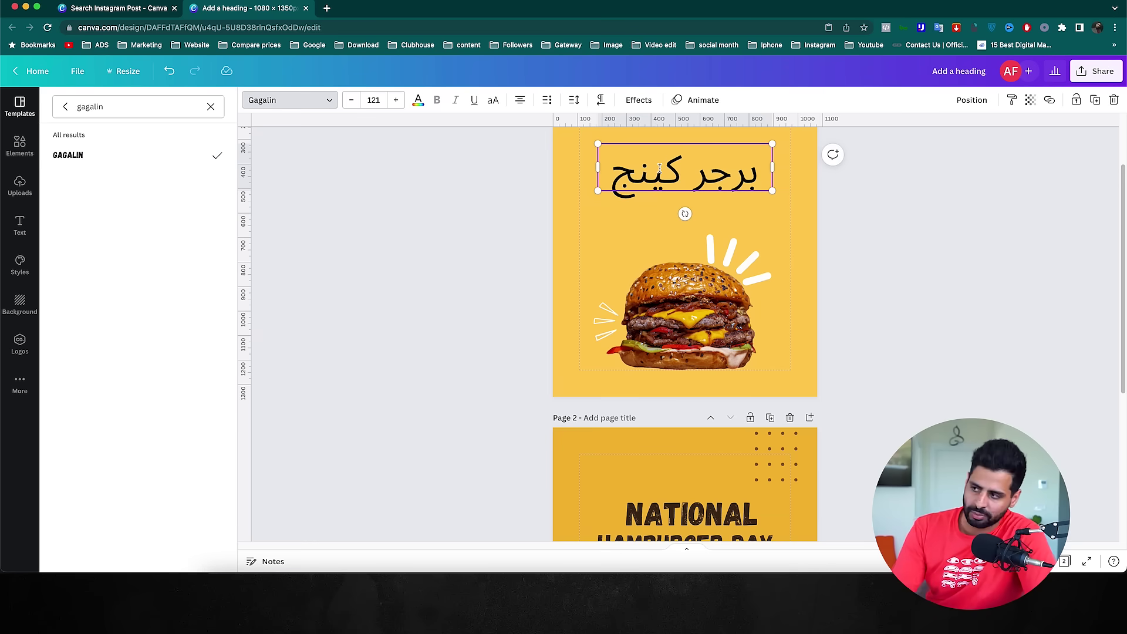
key(ctrl+z)
Apply the Gagalin font to the page 1 heading and replace its Arabic text with "BURGER KING"
double_click(724, 183)
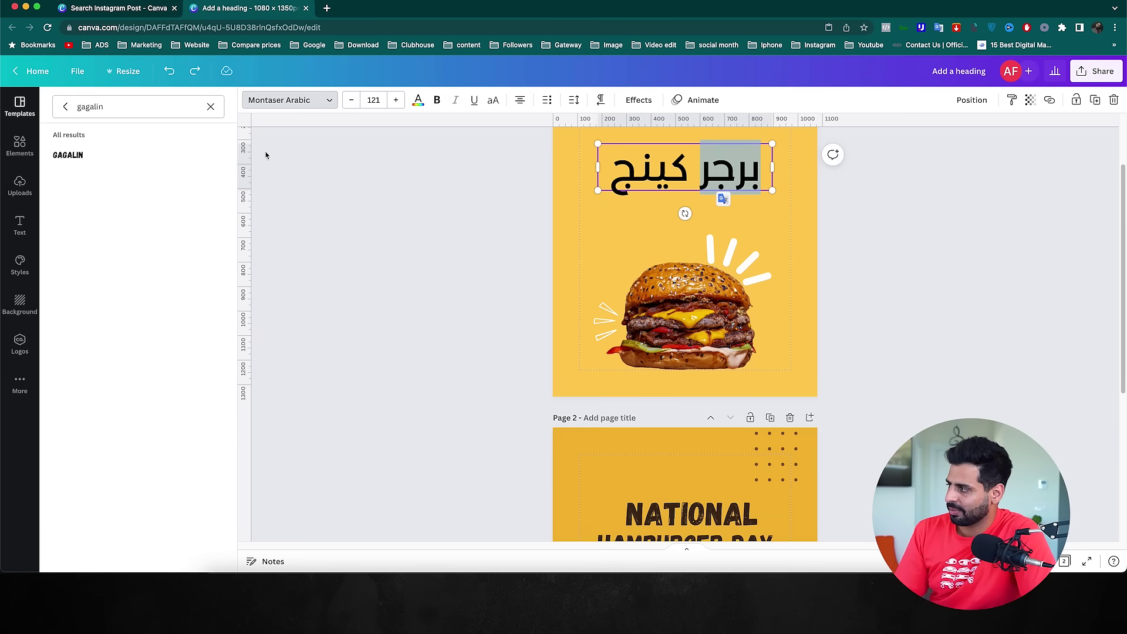
click(120, 154)
key(ctrl+a)
key(BackSpace)
text(BU)
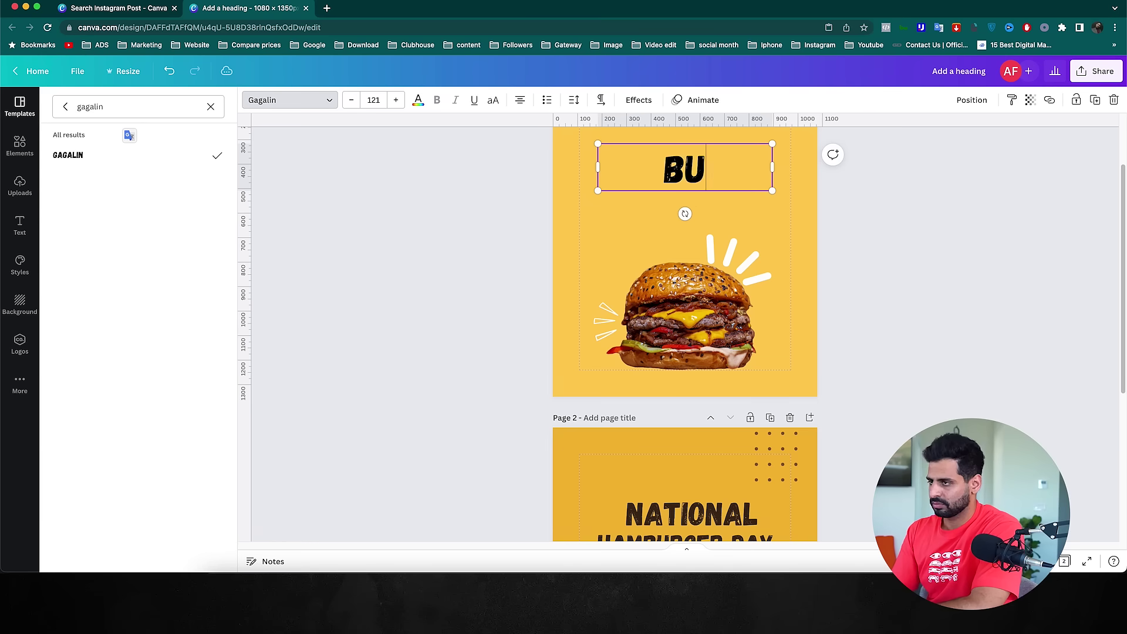
text(RGER KING)
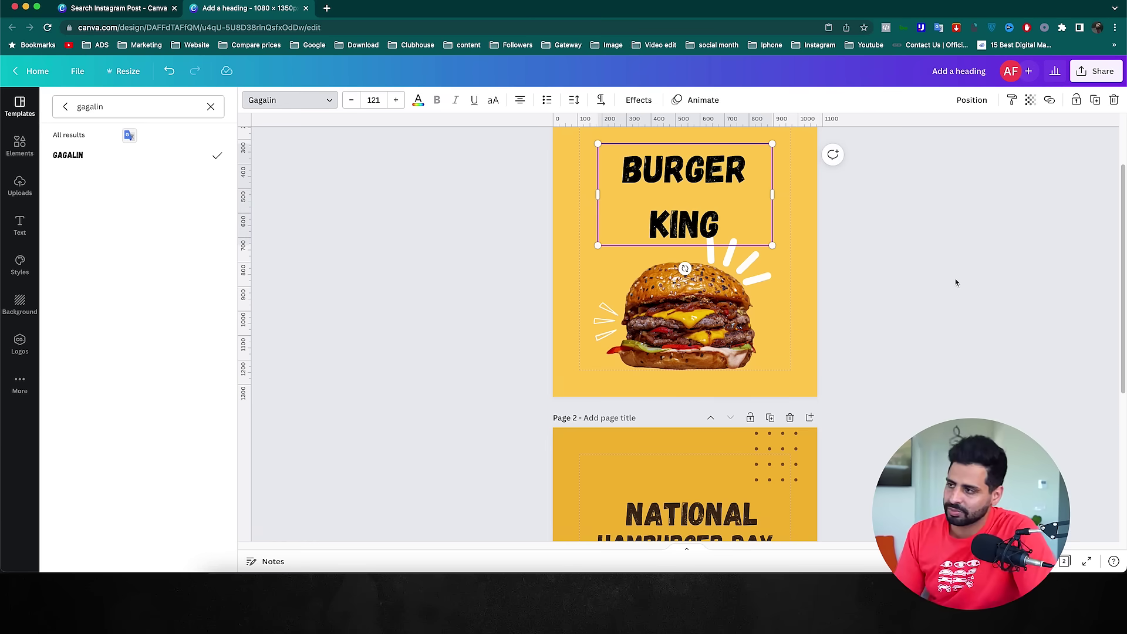
click(758, 209)
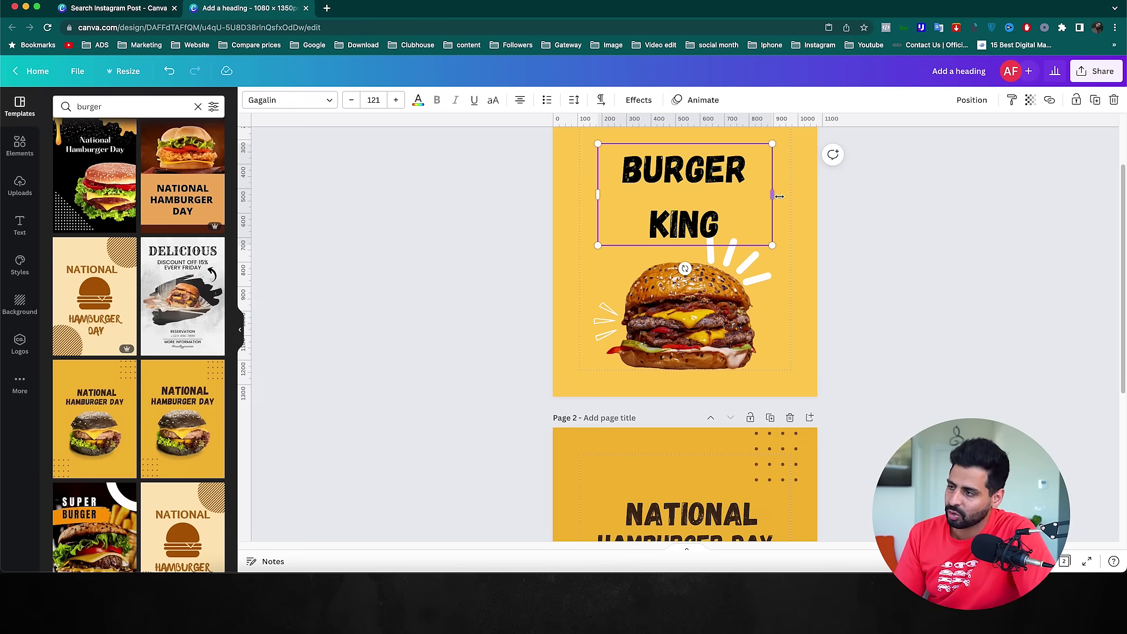
Tighten the line spacing of the two-line BURGER KING heading
scroll(763, 253, up, 3)
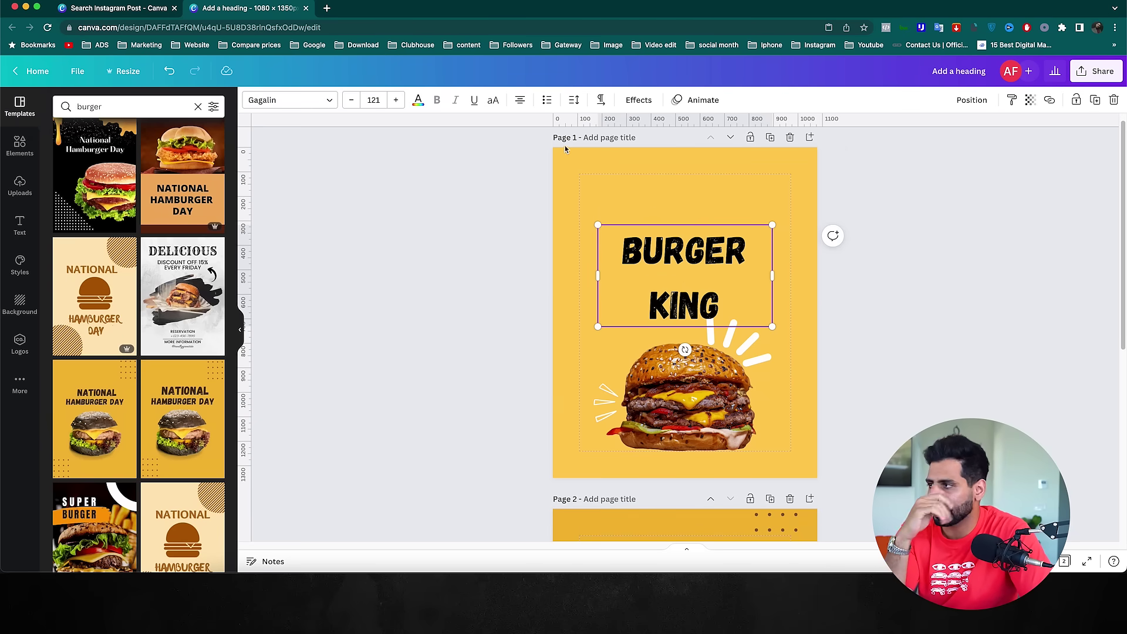
click(573, 101)
drag(644, 181, 604, 182)
click(879, 261)
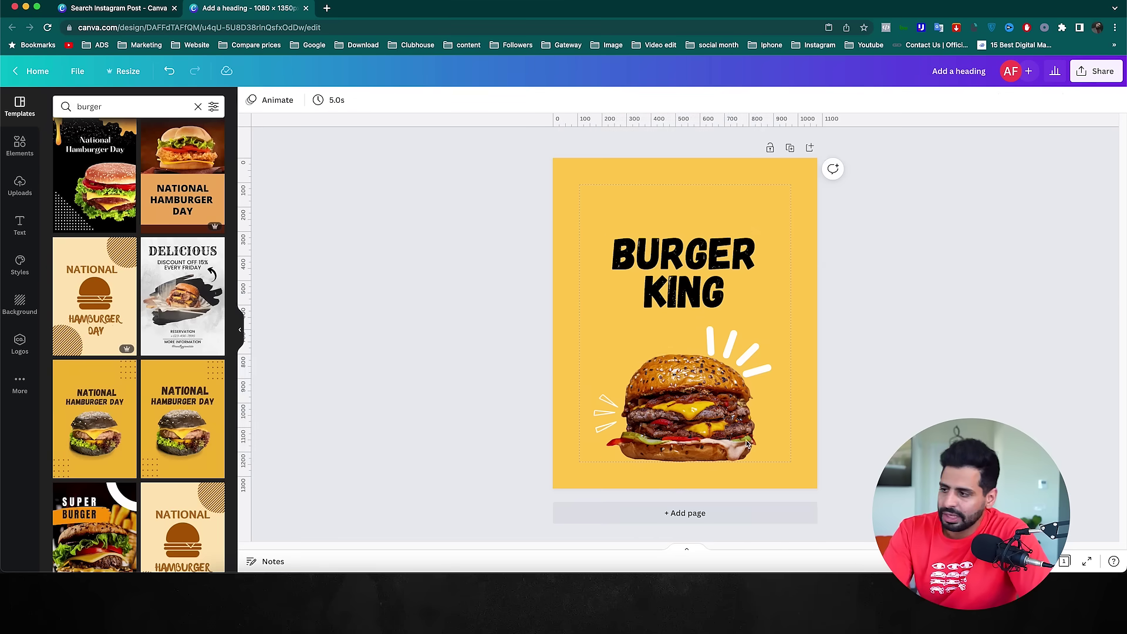
Search the graphics for "shadow" and place a soft oval shadow beneath the burger
click(731, 422)
click(904, 374)
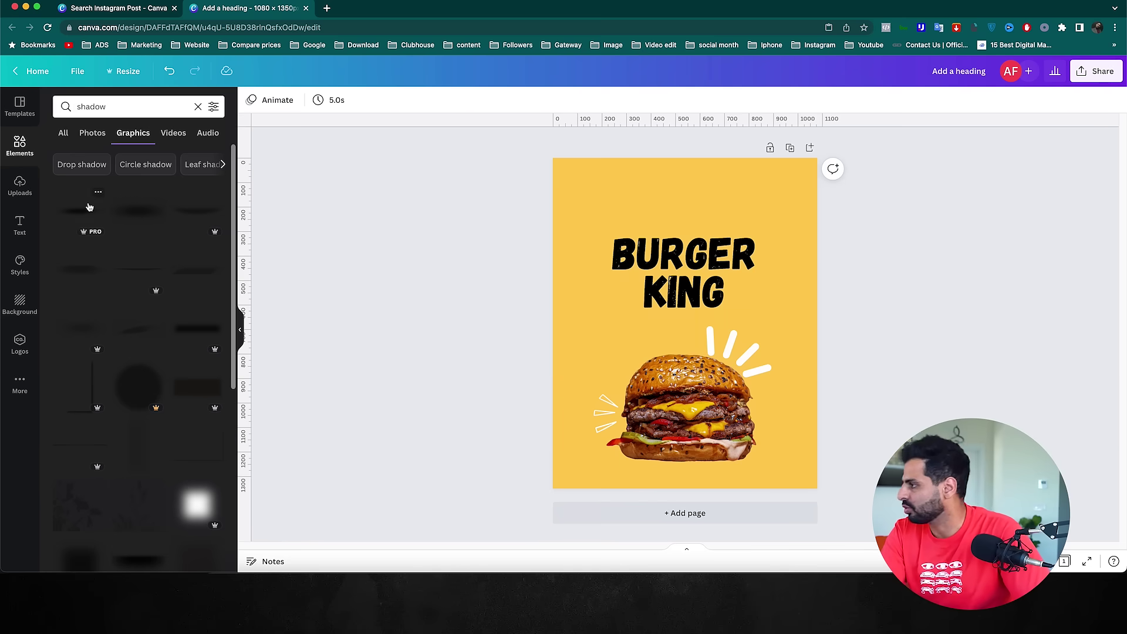
click(82, 210)
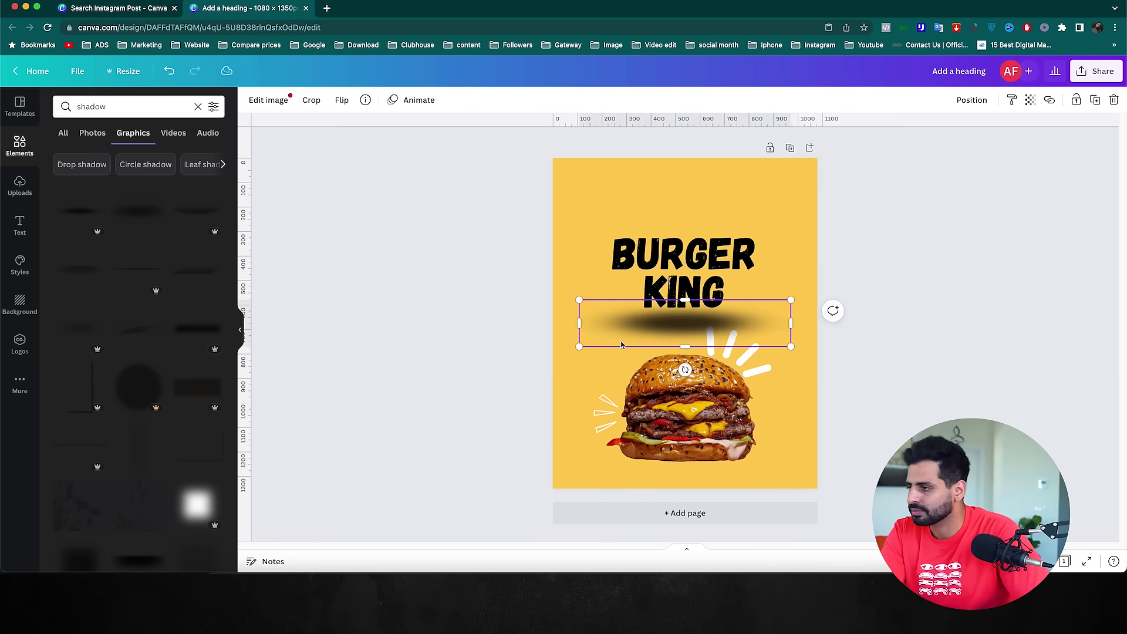
drag(692, 332, 714, 480)
Bring the burger forward so that it sits in front of the shadow
click(971, 100)
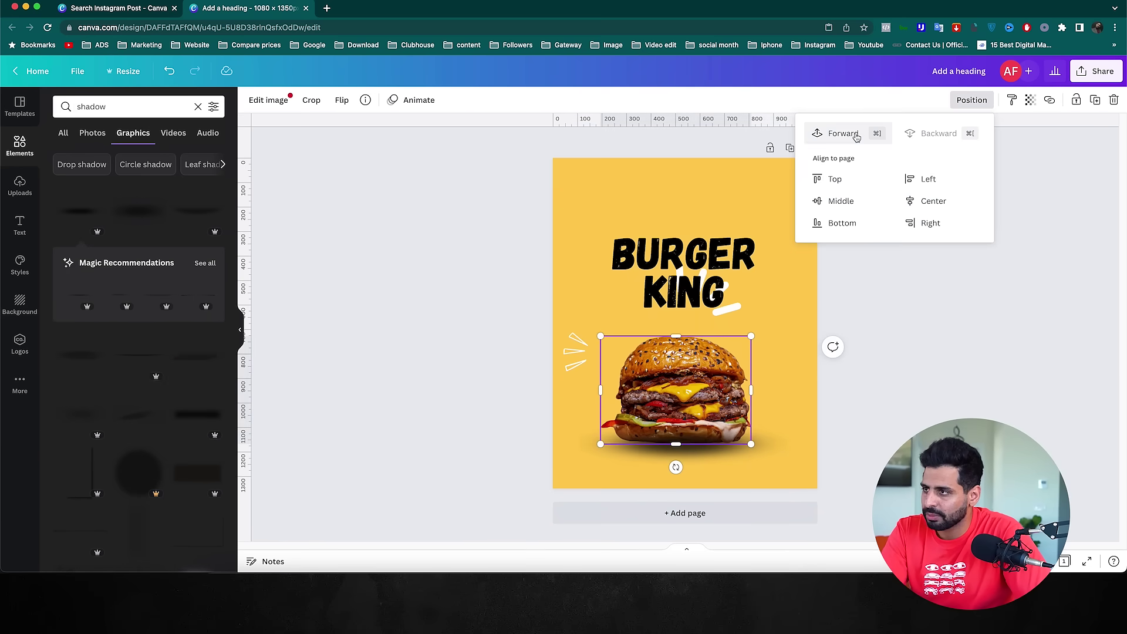
click(856, 134)
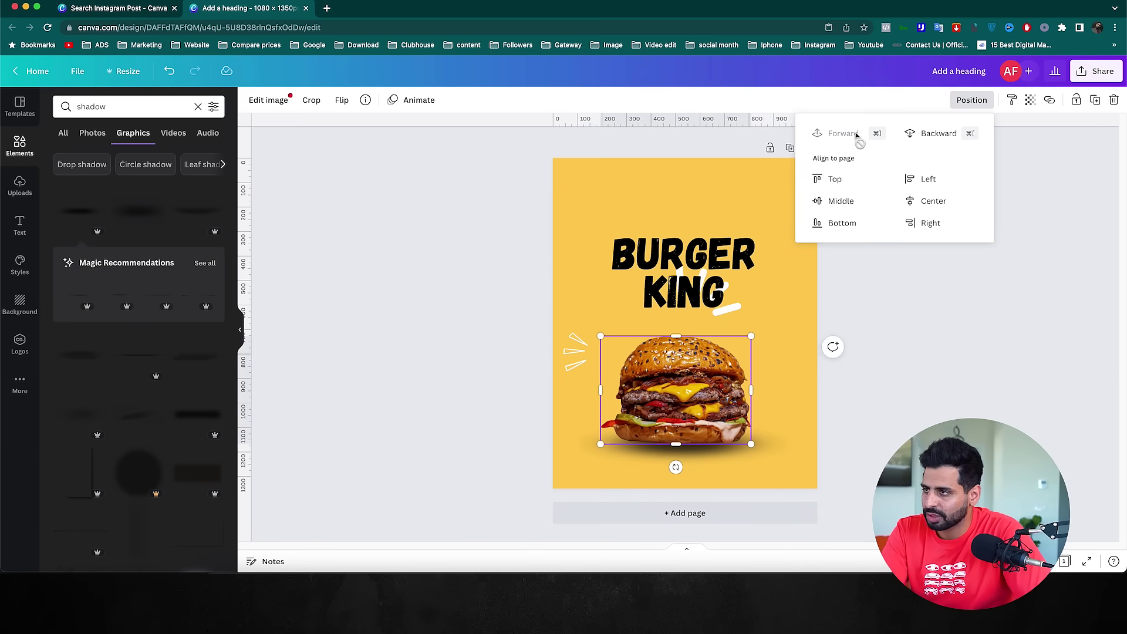
click(913, 360)
click(974, 343)
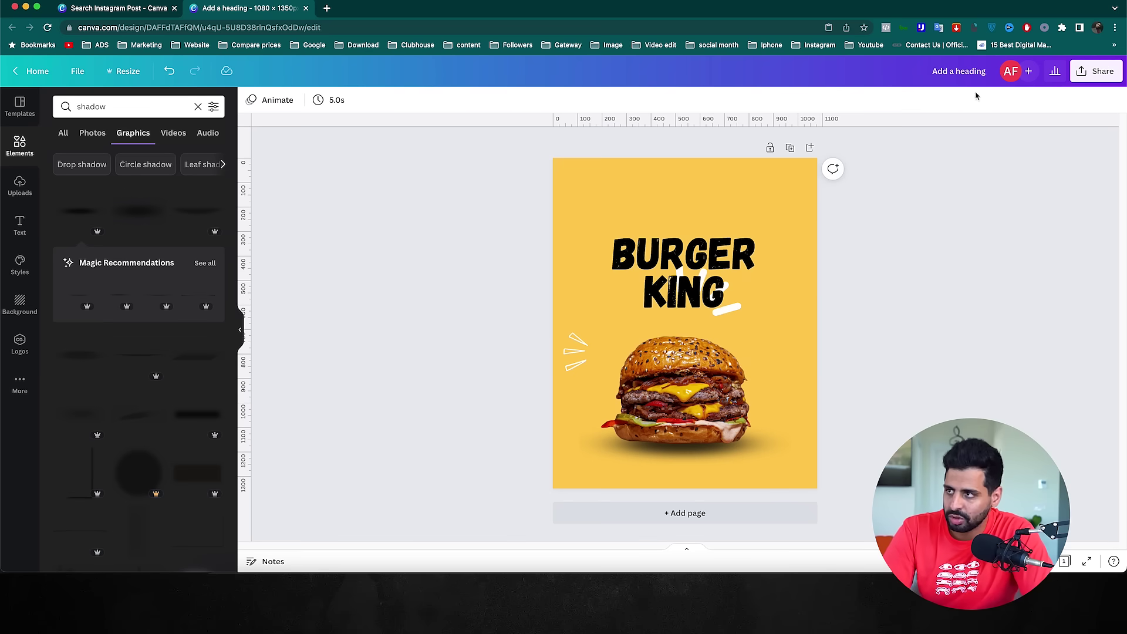
Examine the burger's layer order, page alignment and transparency options
click(712, 414)
click(972, 102)
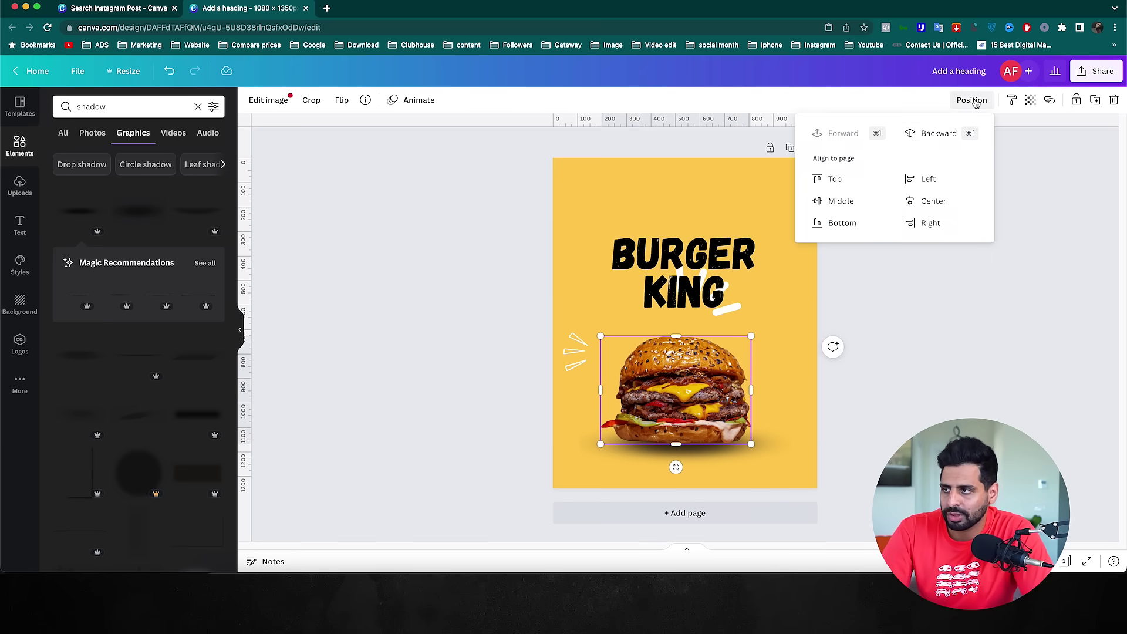
click(872, 140)
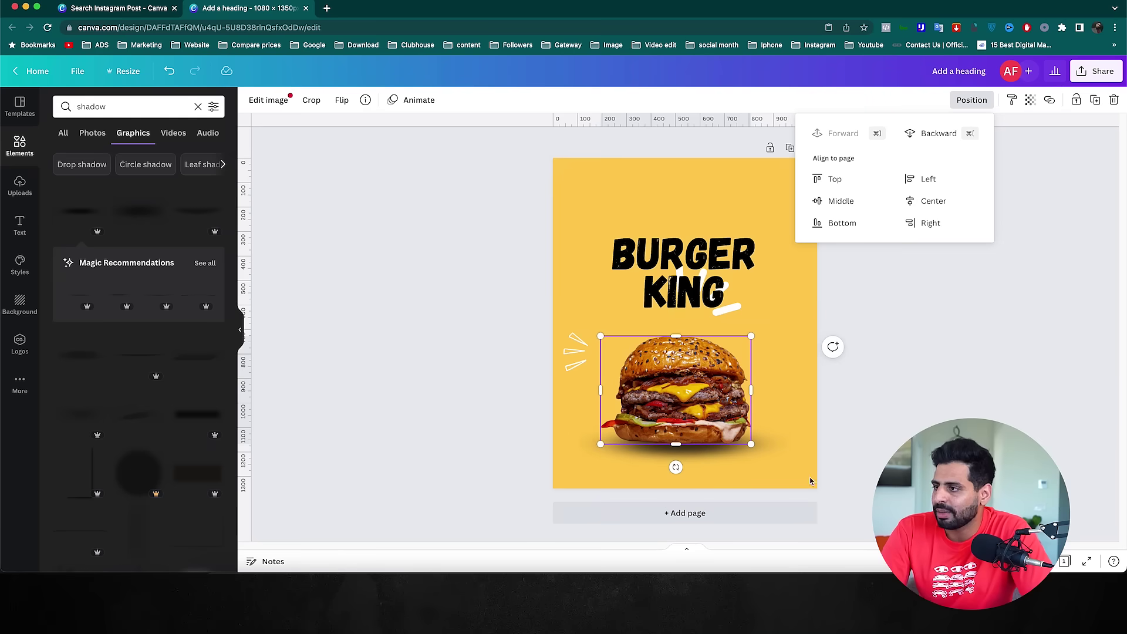
click(700, 417)
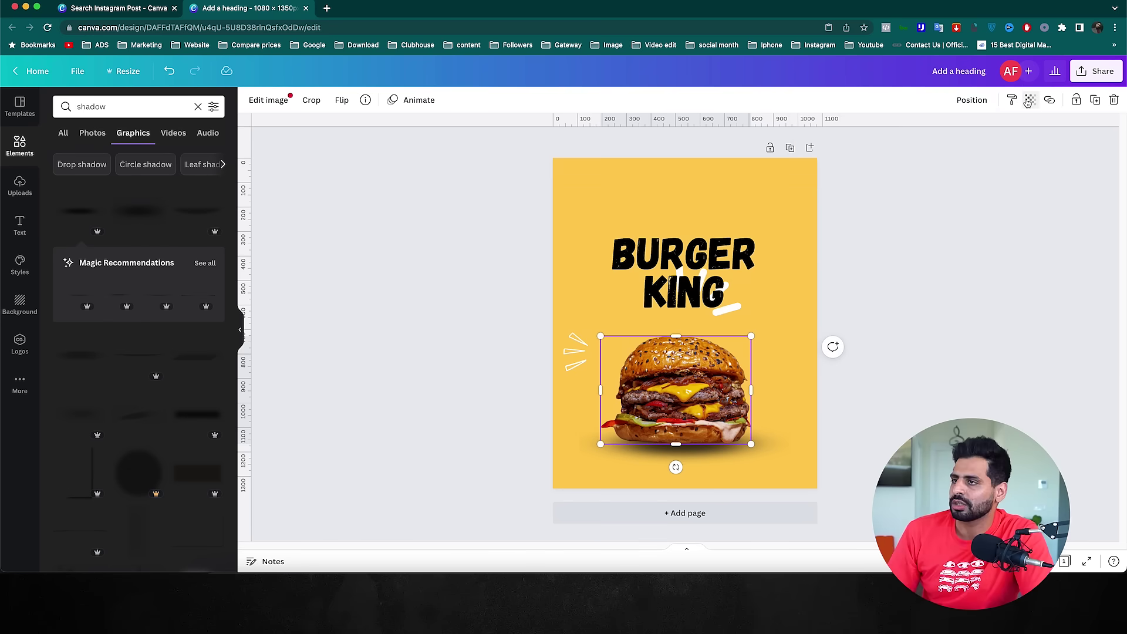
click(1030, 100)
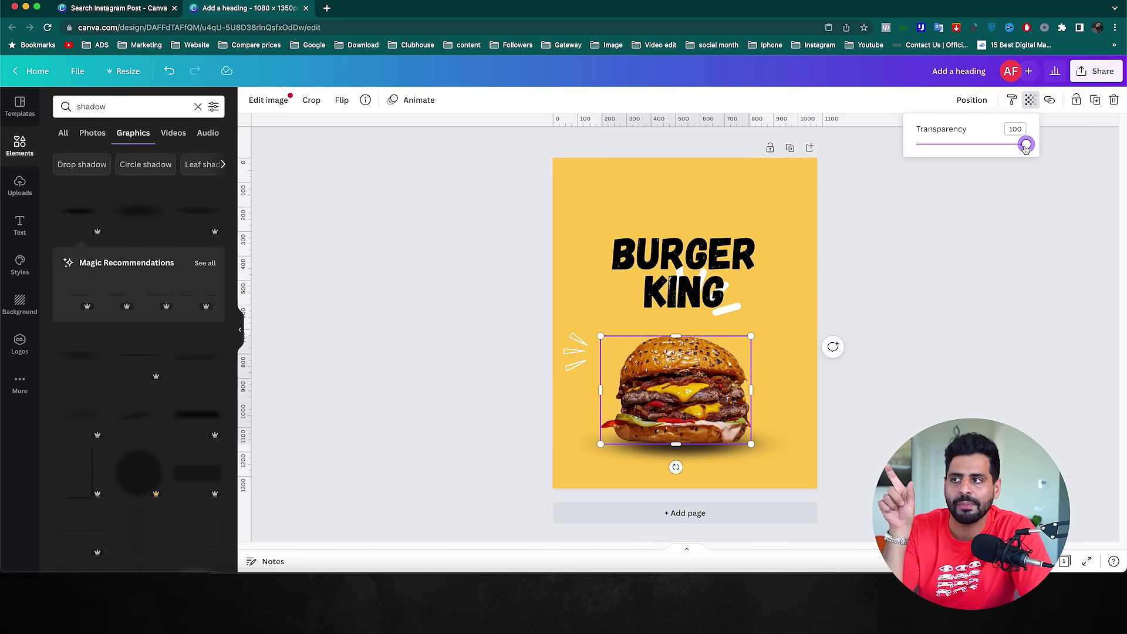
mouse_move(1026, 145)
mouse_down()
mouse_move(936, 144)
mouse_move(1038, 147)
mouse_up()
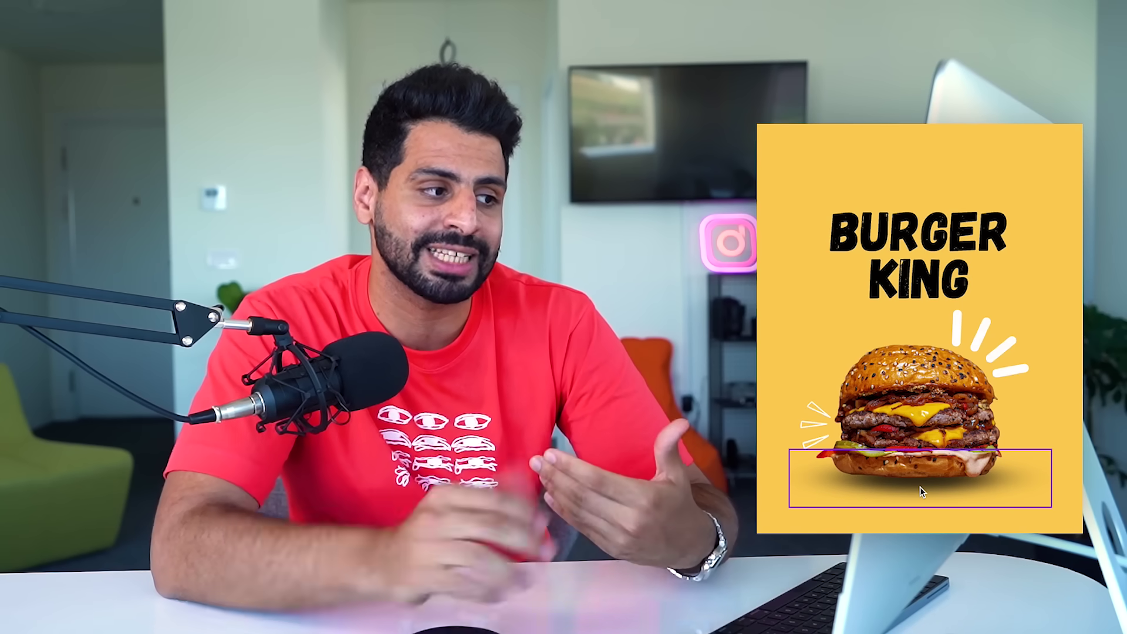
Shrink the shadow to about the burger's width and keep it centred under the bun
click(920, 492)
drag(1051, 451, 1024, 454)
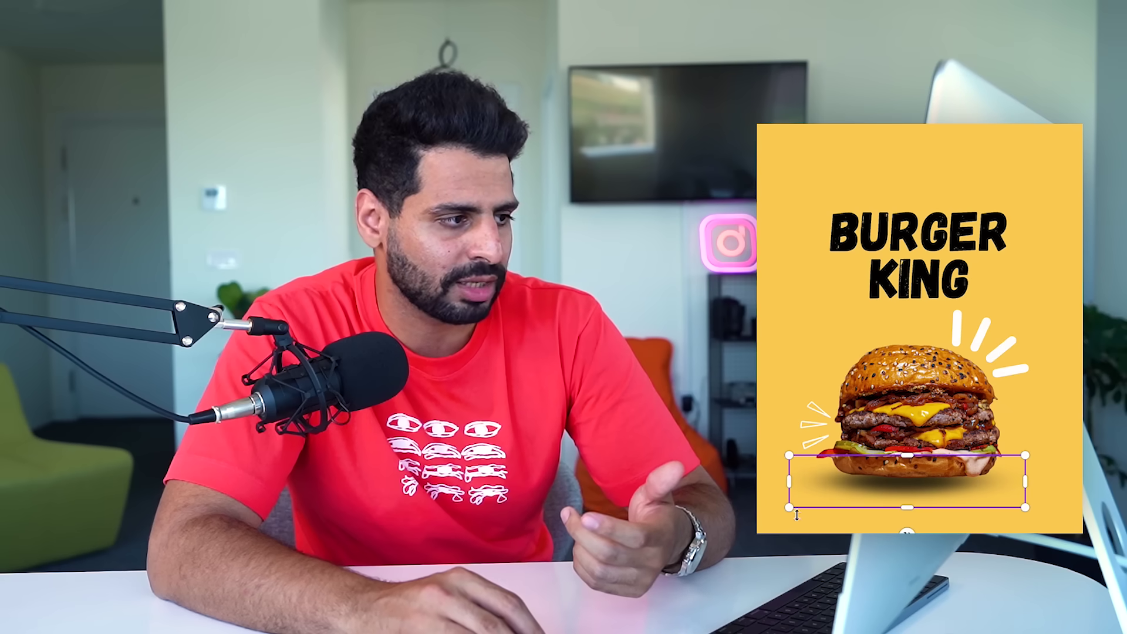
drag(790, 508, 816, 501)
drag(991, 496, 994, 497)
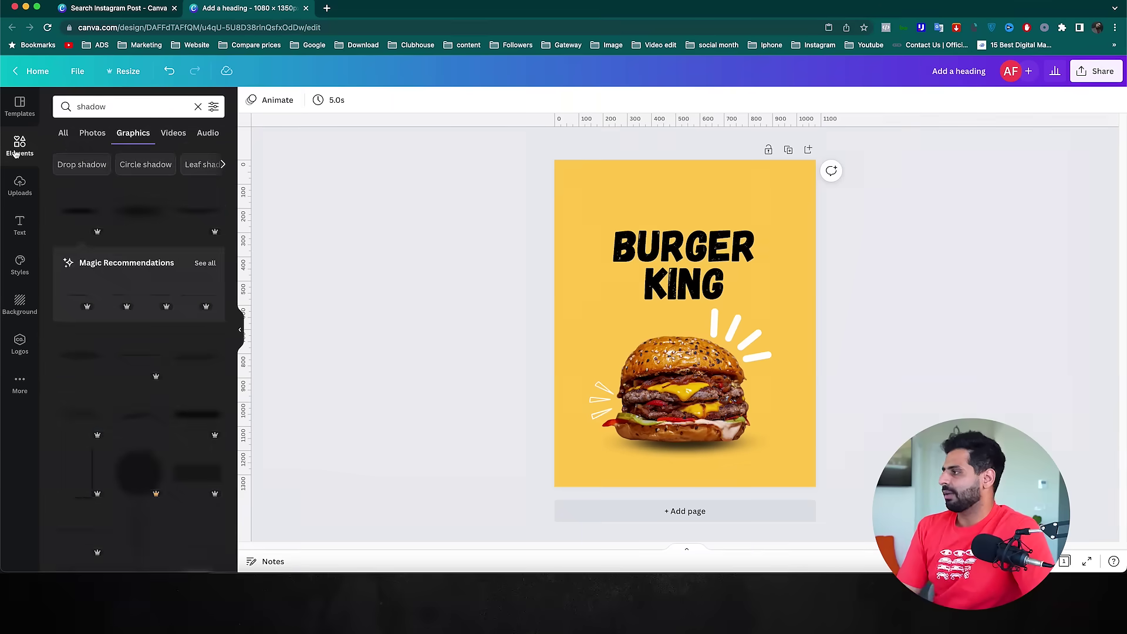
Browse the graphics for the purple gradient, add it to the page and enlarge it beyond the page edges
click(17, 147)
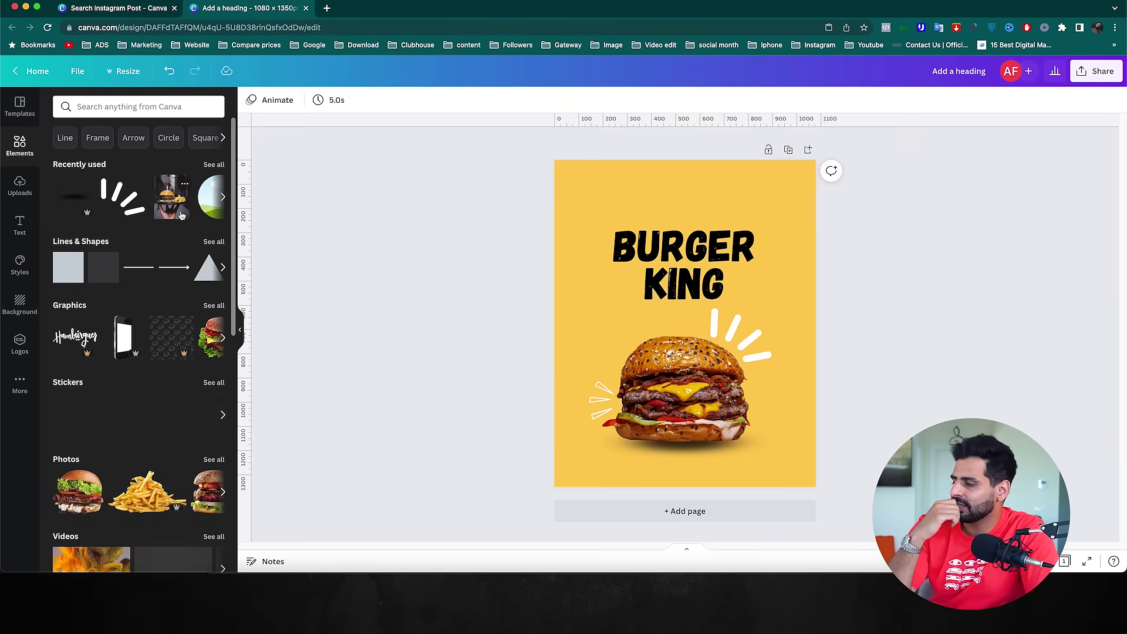
scroll(196, 294, down, 1)
scroll(196, 293, down, 1)
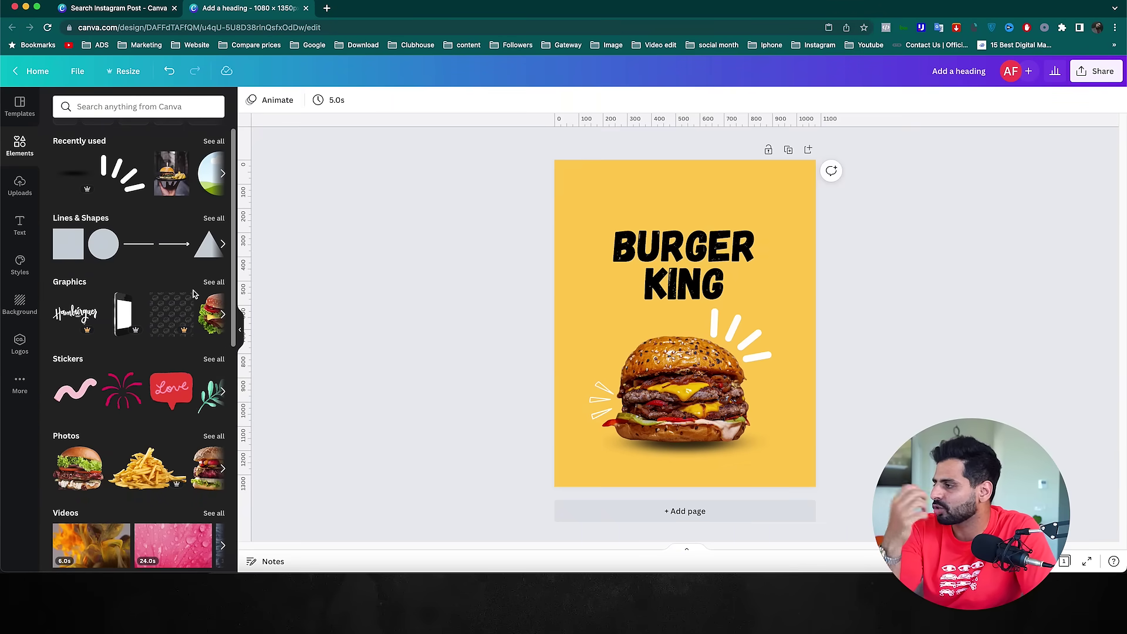
click(69, 283)
drag(591, 311, 562, 178)
drag(628, 224, 936, 528)
Fit the gradient to the page's full height, with its purple side fading in from the page's left edge
drag(863, 474, 742, 450)
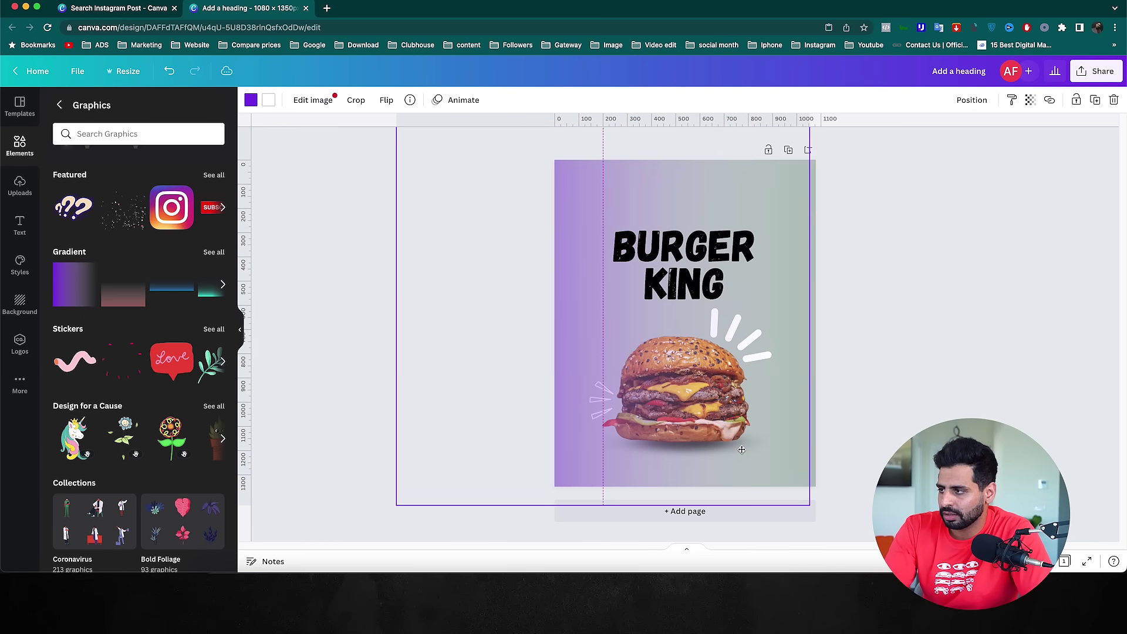
key(super+z)
key(super+z)
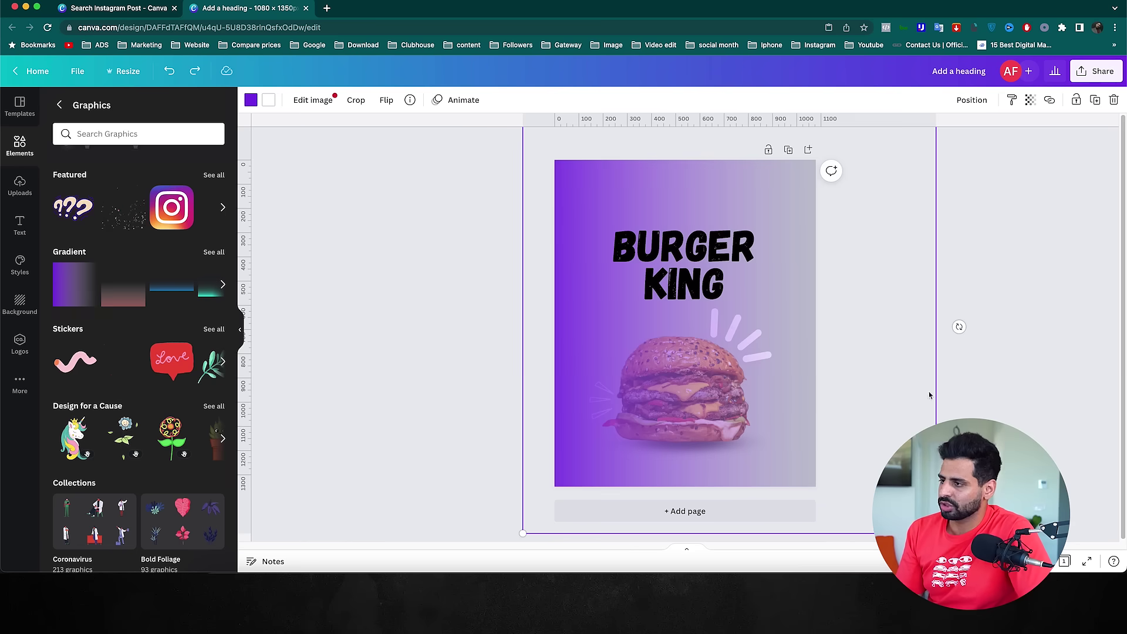
click(919, 383)
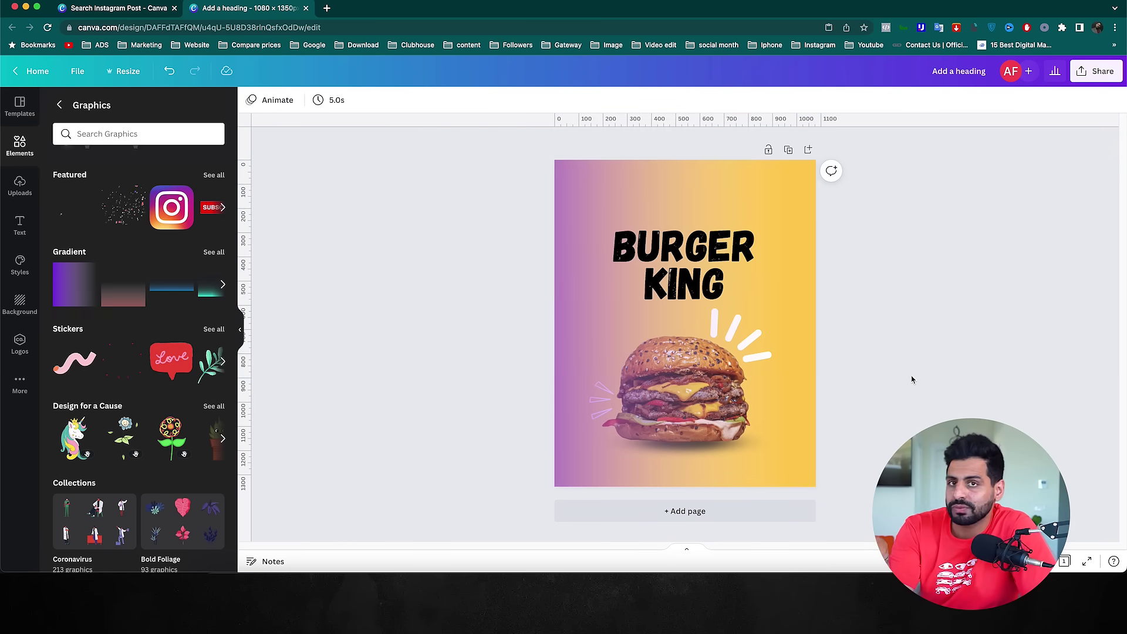
Recolour the gradient's purple to the orange from the Instagram logo image's colours
click(620, 176)
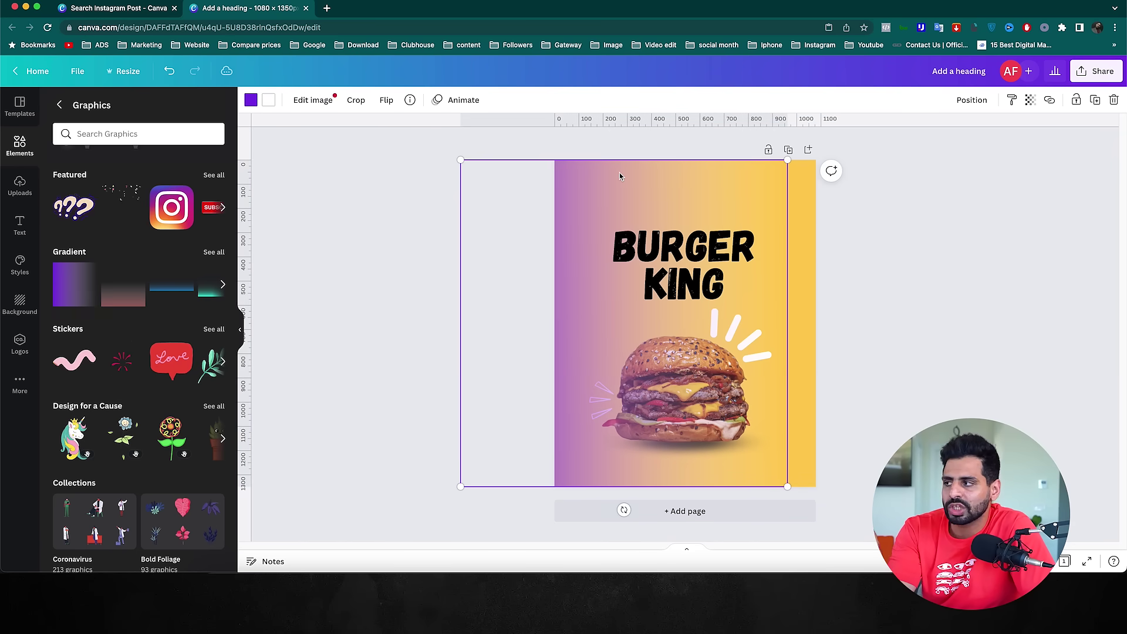
click(251, 101)
scroll(145, 268, down, 10)
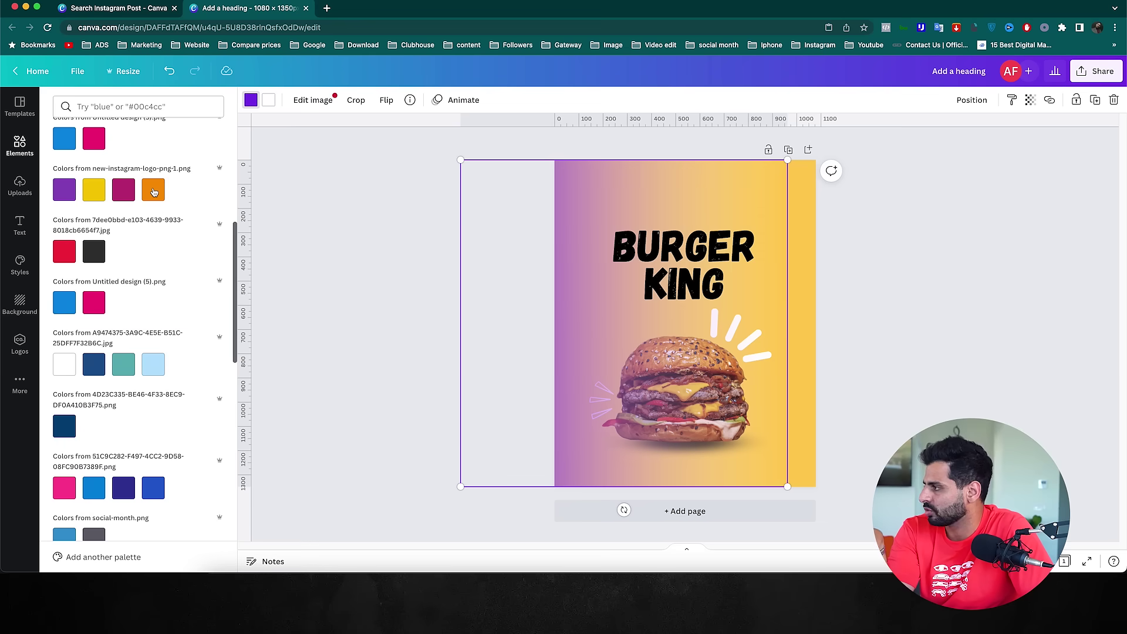
click(154, 192)
click(950, 375)
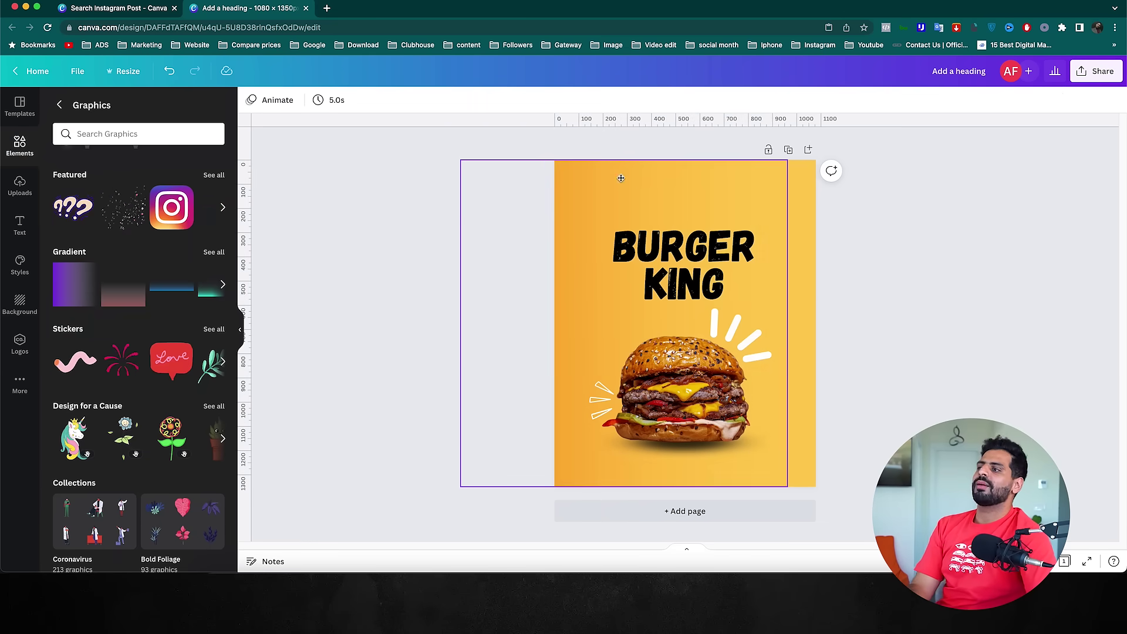
Move the orange gradient to the right across the burger post
drag(621, 178, 677, 175)
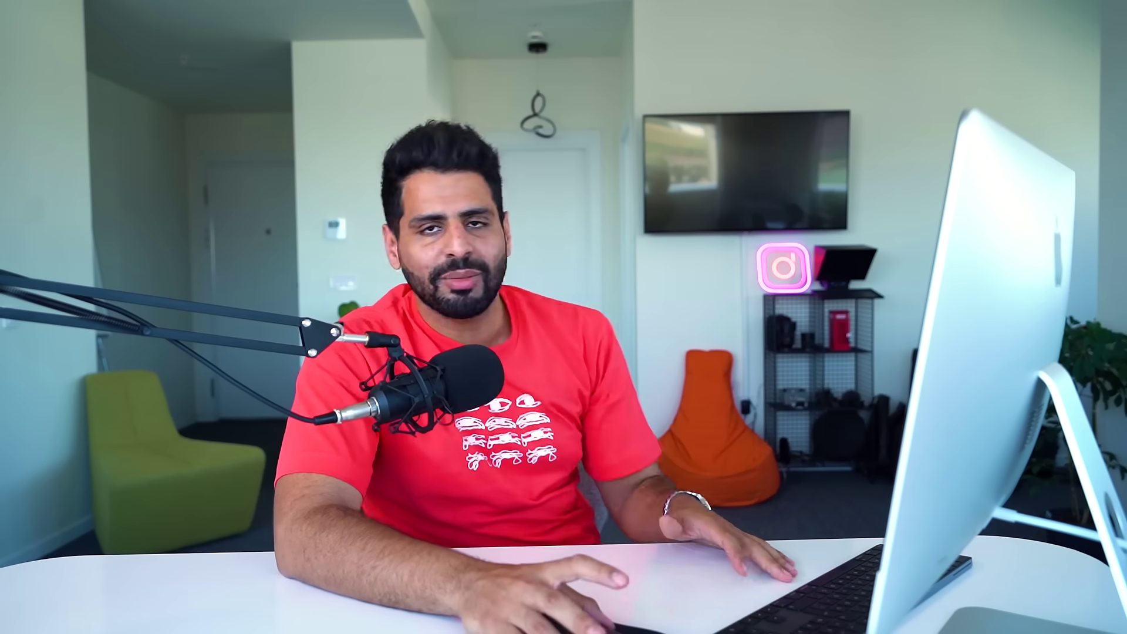
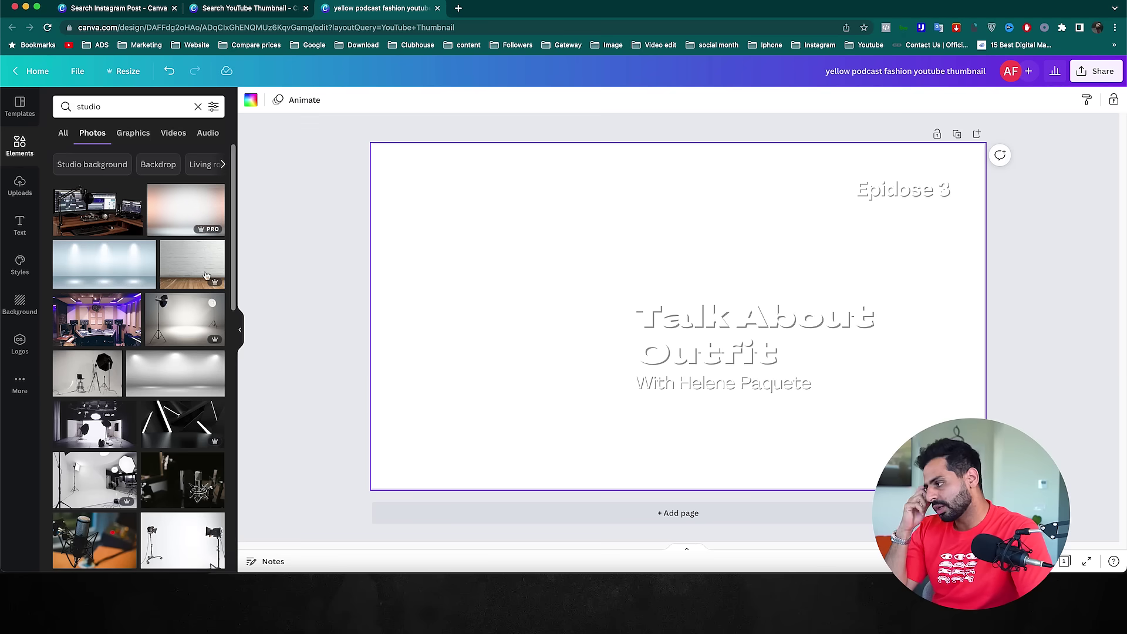
Browse the studio photos and set the dark teal desk photo with the ON AIR sign as the thumbnail's background
scroll(213, 291, down, 5)
drag(79, 437, 105, 434)
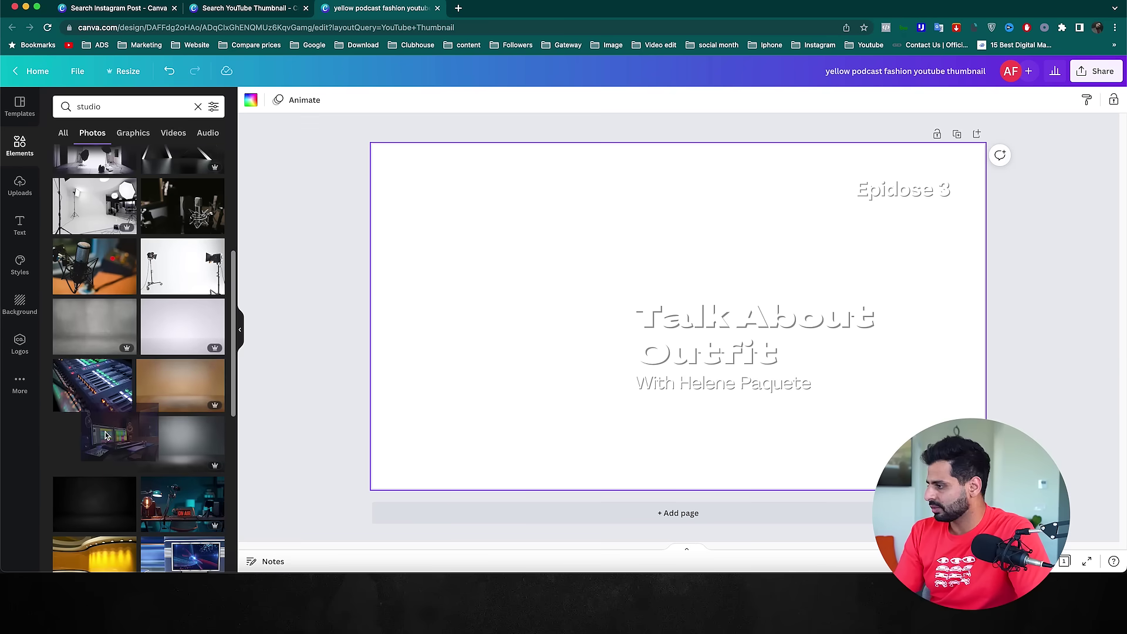
drag(185, 499, 594, 150)
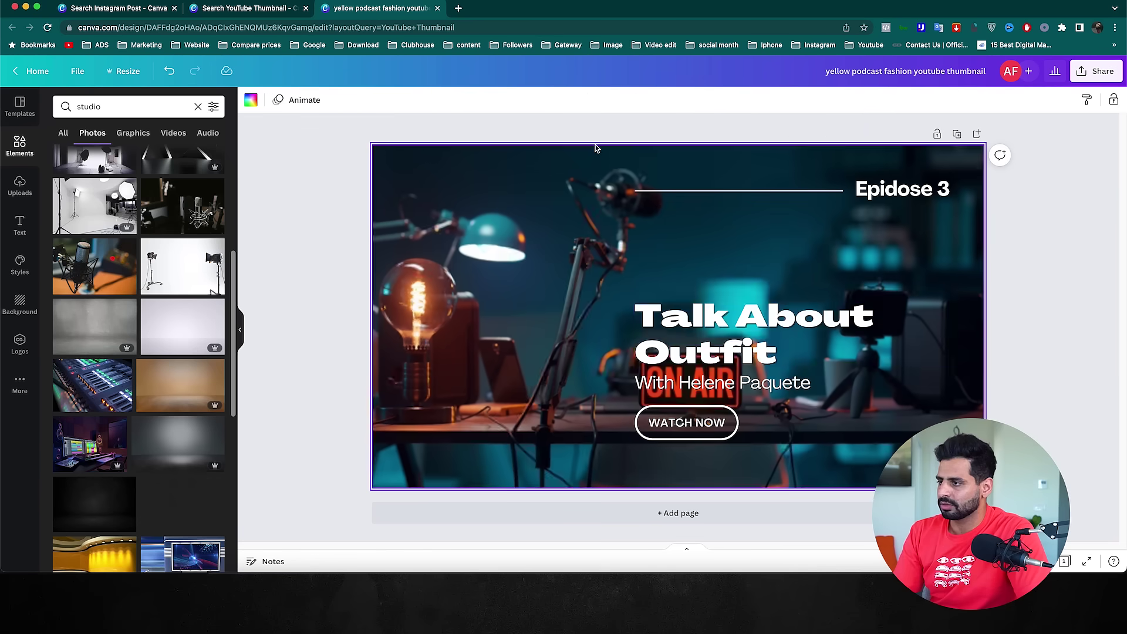
Delete the template's "Talk About Outfit" title, the subtitle line beneath it and the WATCH NOW button
double_click(793, 343)
key(Escape)
click(927, 215)
click(816, 317)
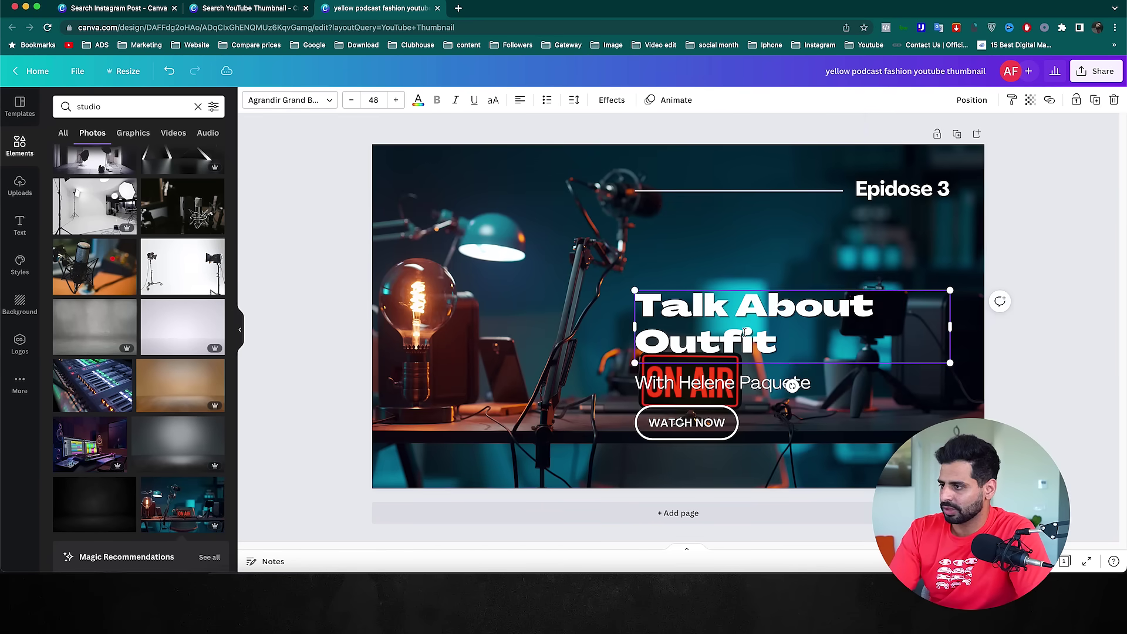
key(Delete)
click(721, 387)
key(Delete)
click(687, 423)
key(Delete)
Delete the "Epidose 3" label and the thin line beside it
click(903, 188)
key(Delete)
click(775, 191)
key(Delete)
key(Delete)
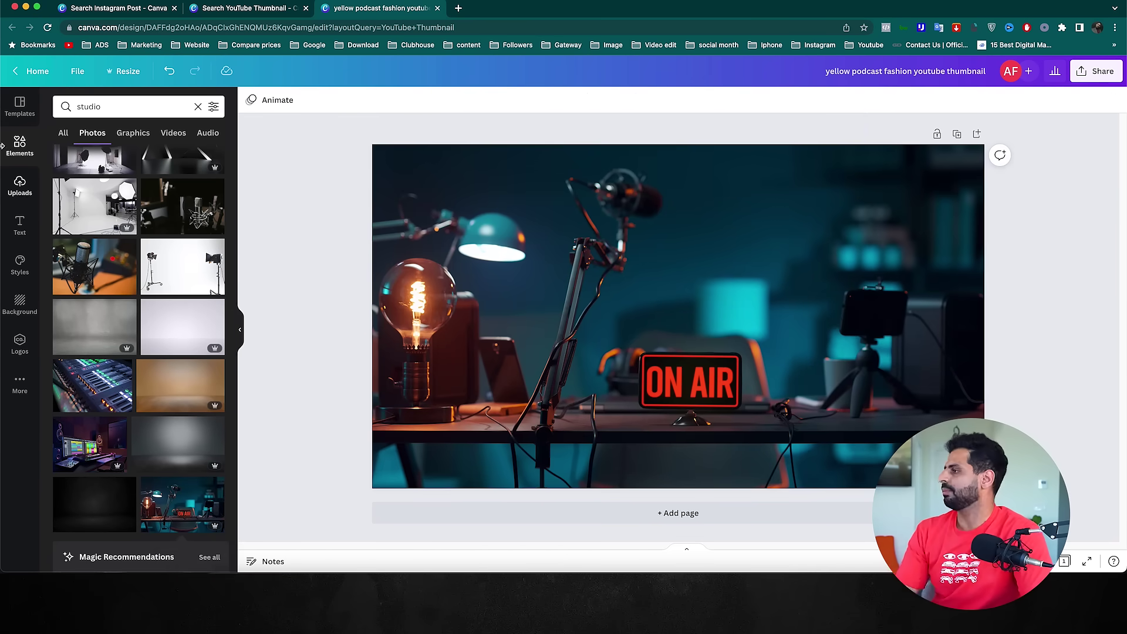
Search the photos for youtuber and add the one of two people filming themselves with a camera gimbal
click(198, 106)
click(135, 107)
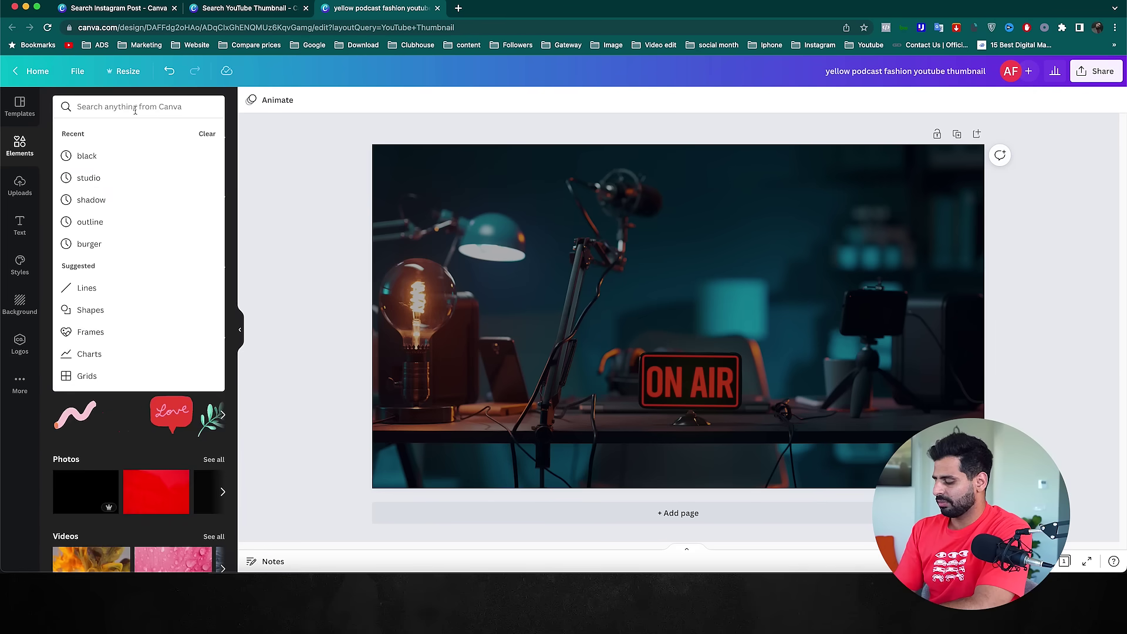
text(youtuber)
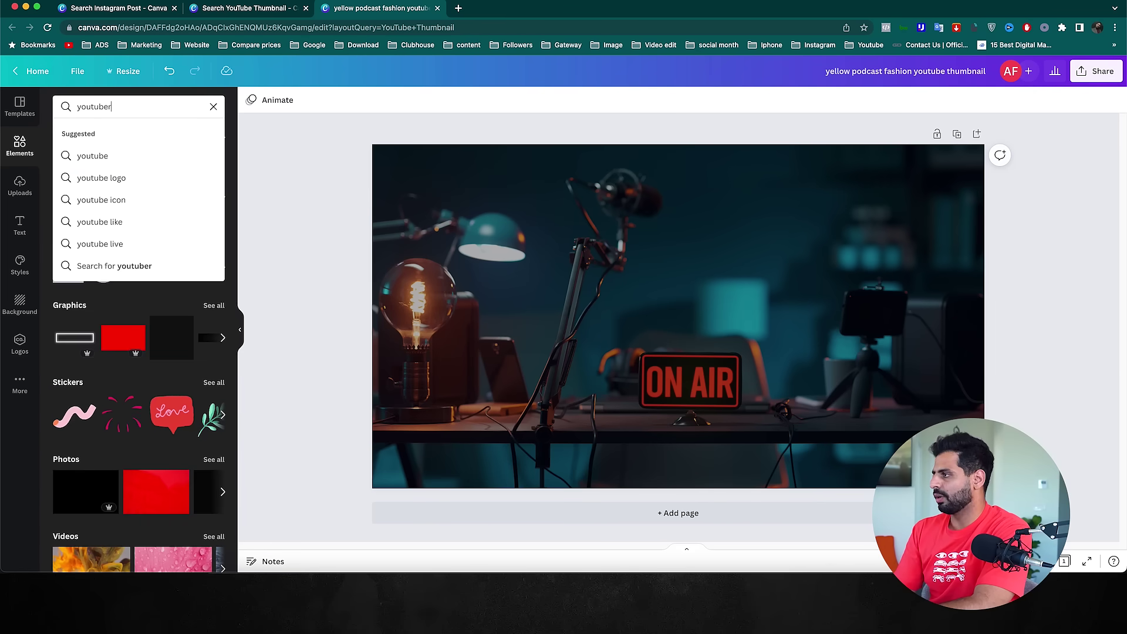
key(Return)
click(92, 133)
scroll(152, 378, down, 5)
scroll(151, 377, down, 1)
click(84, 241)
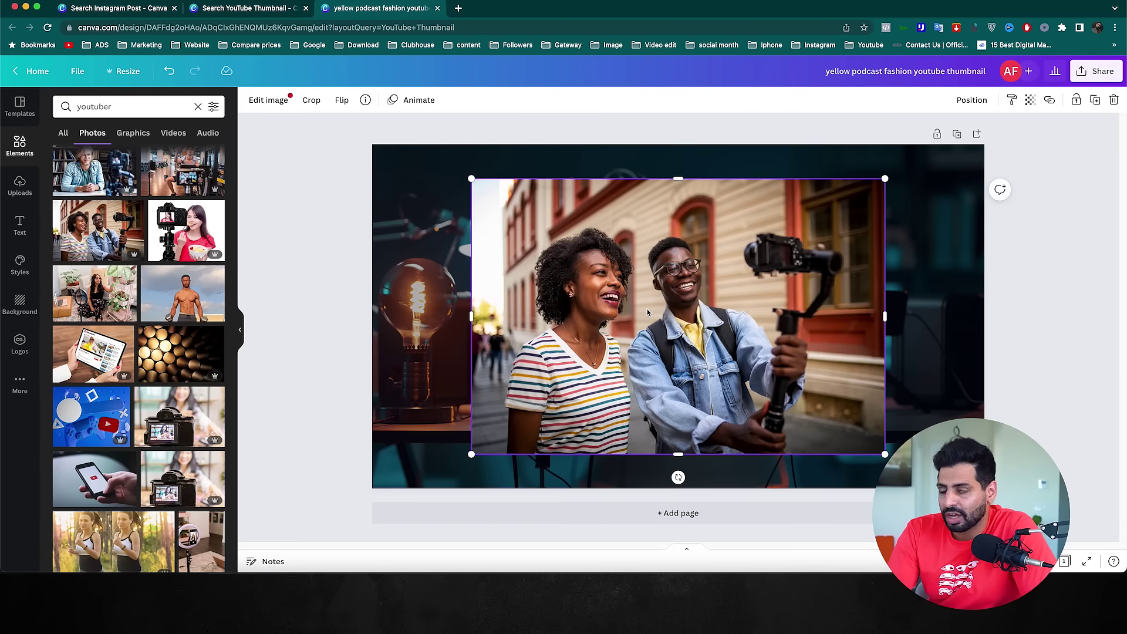
Remove the background from the photo of the two people and move the cutout to the page's left side
mouse_move(651, 309)
mouse_down()
mouse_move(488, 353)
mouse_move(386, 281)
mouse_move(651, 316)
mouse_up()
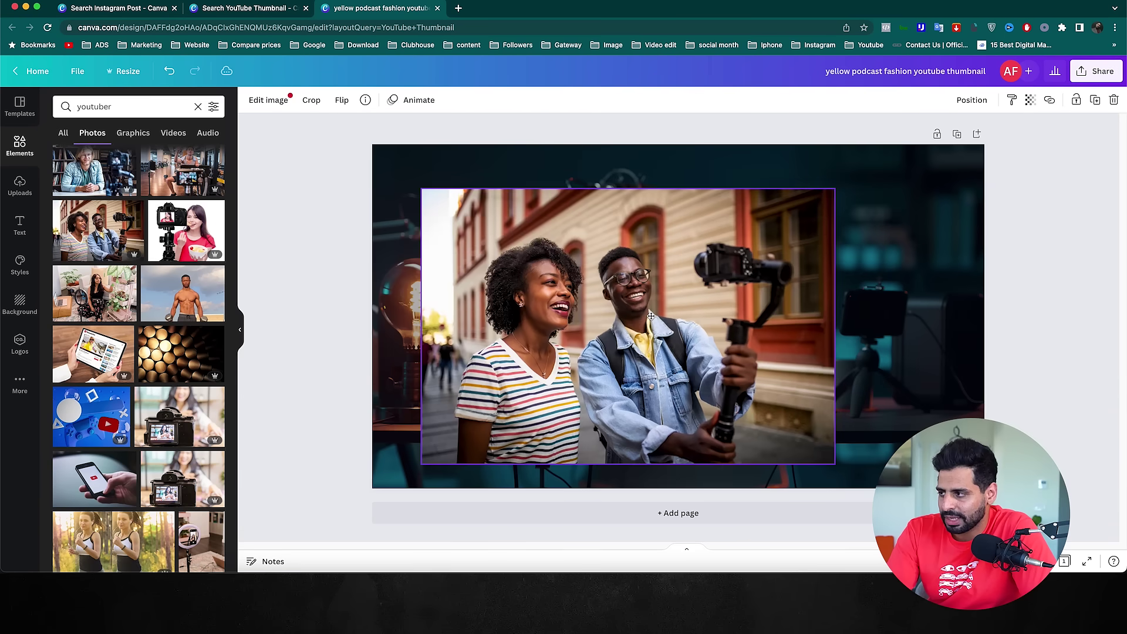
click(266, 100)
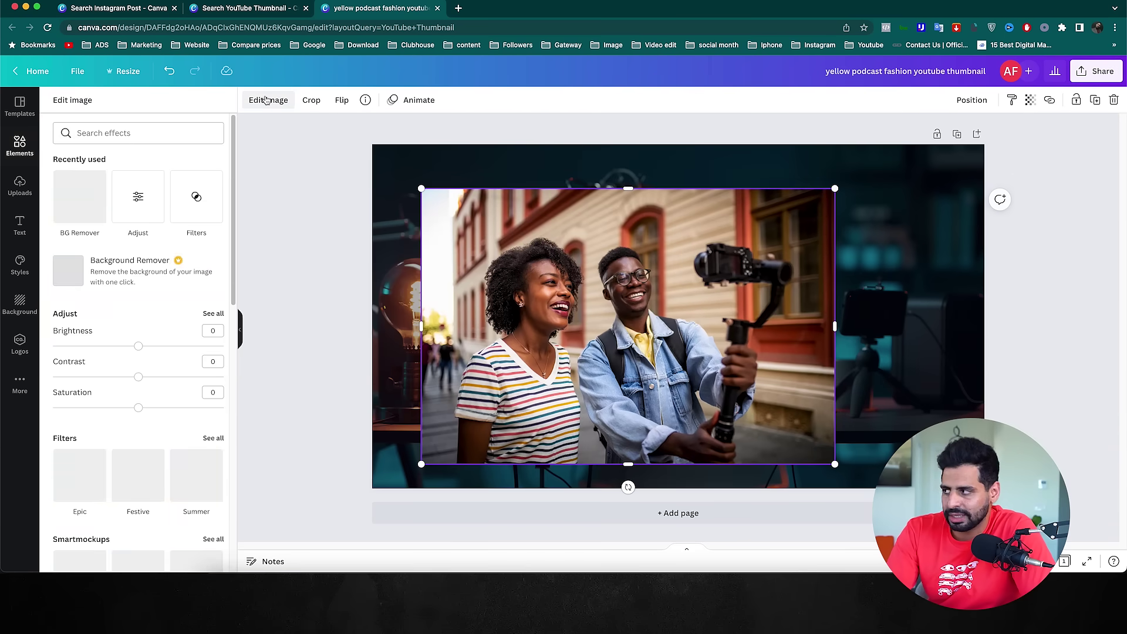
click(77, 210)
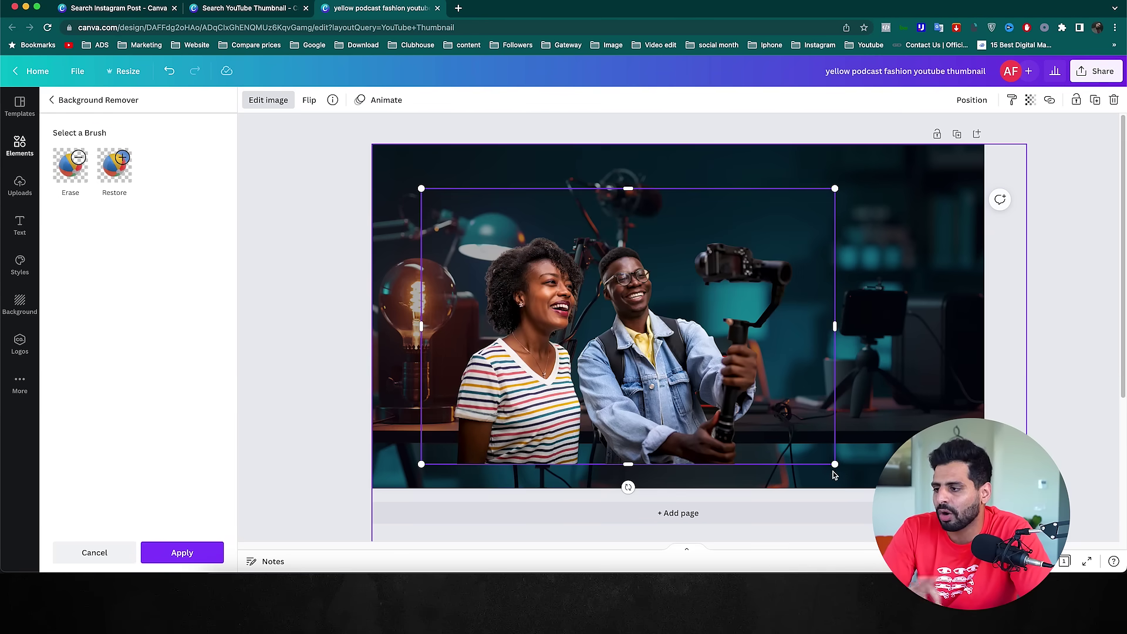
drag(662, 375, 597, 365)
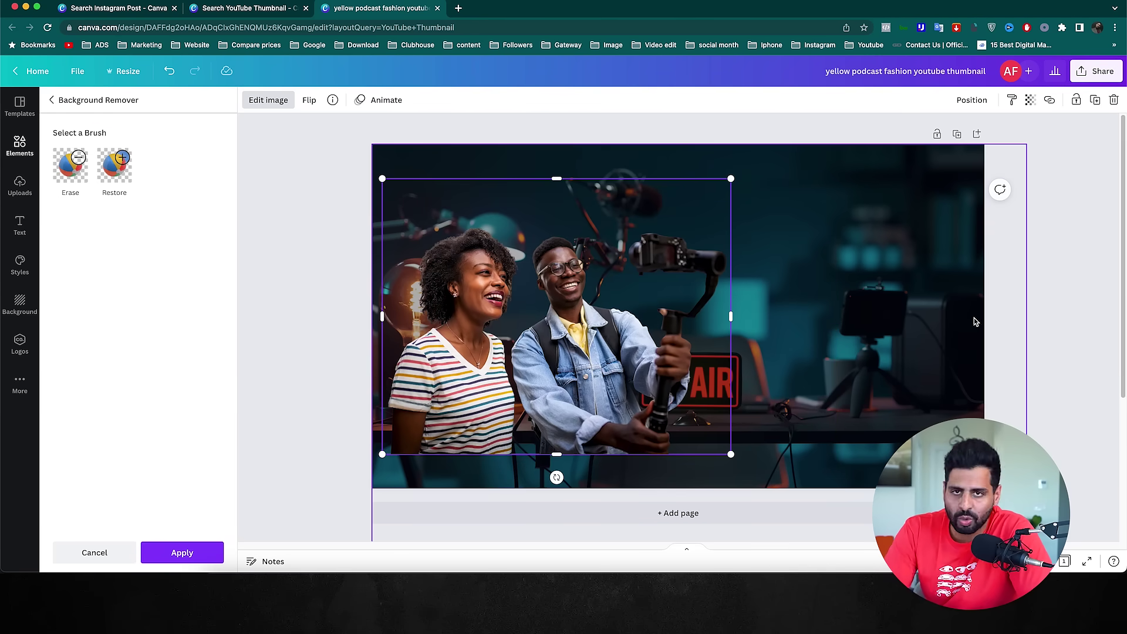
Delete the dark overlay and replace the page background with the recently used plain yellow
click(975, 322)
key(Delete)
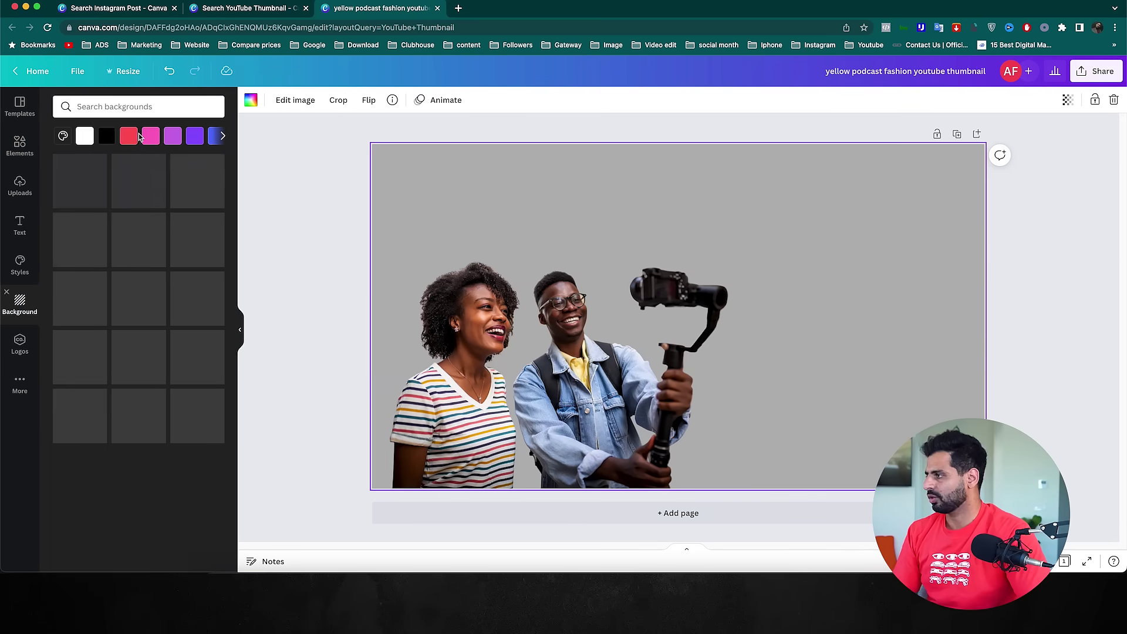
click(20, 304)
drag(77, 196, 551, 165)
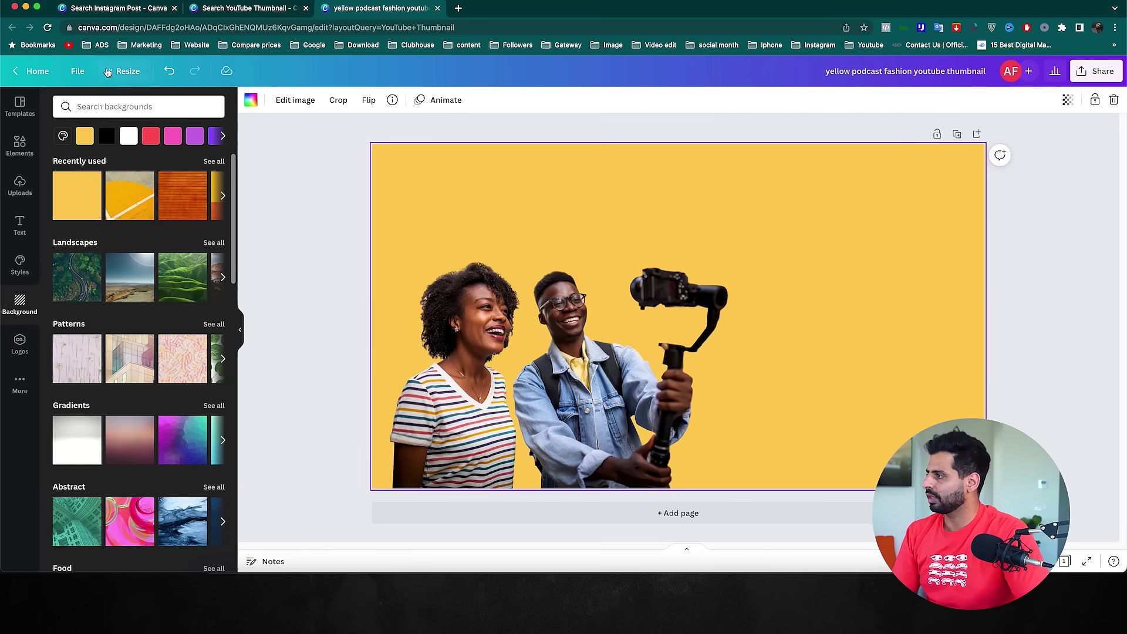
Add the recently used purple gradient and enlarge it to the page's full width, 1280 × 1280 px, from the upper-left corner
click(27, 152)
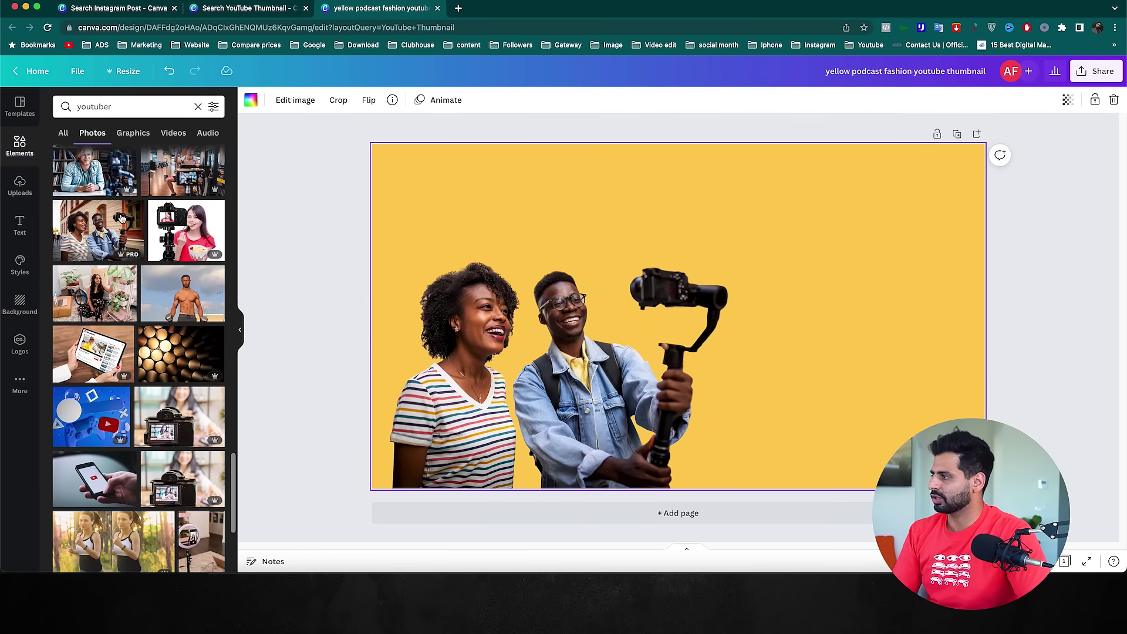
click(199, 105)
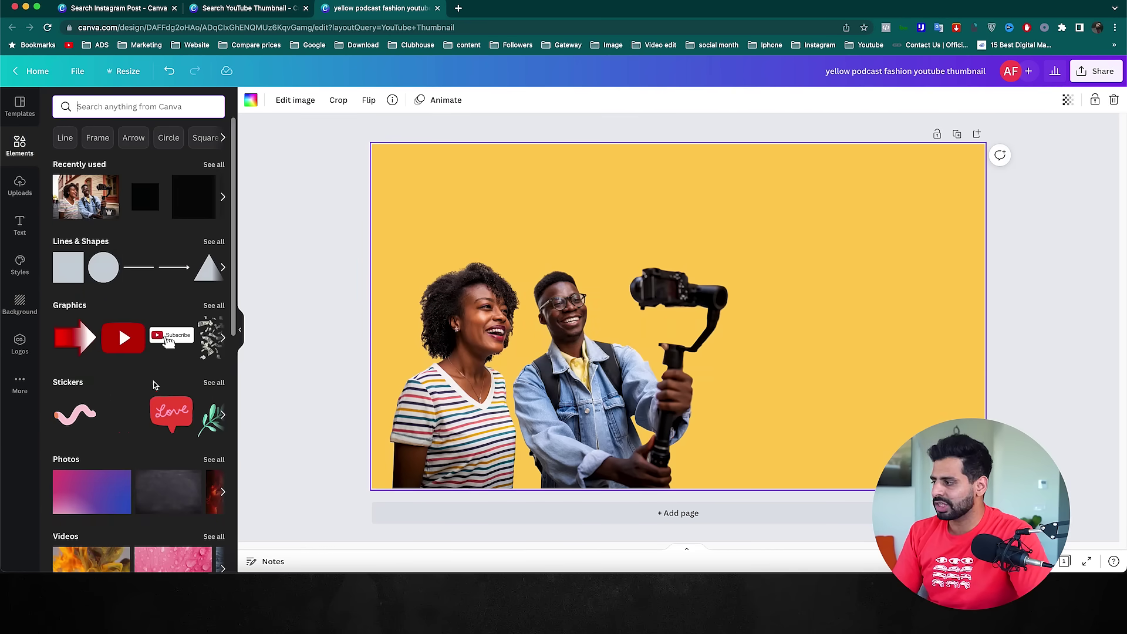
scroll(153, 385, down, 4)
scroll(151, 379, down, 8)
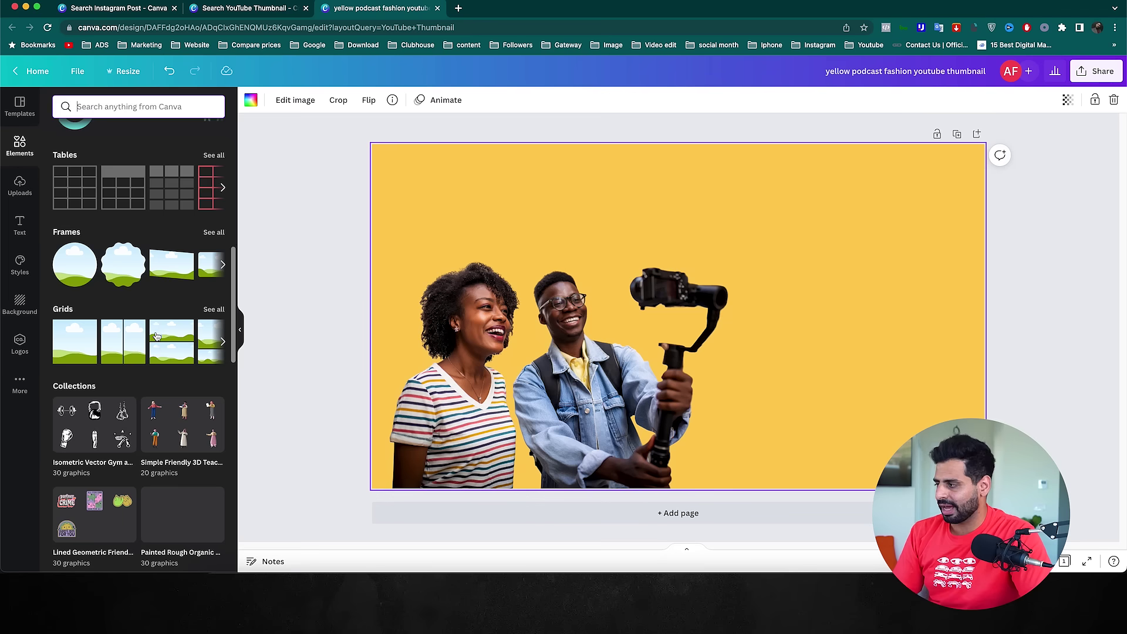
scroll(176, 293, up, 6)
scroll(179, 288, up, 8)
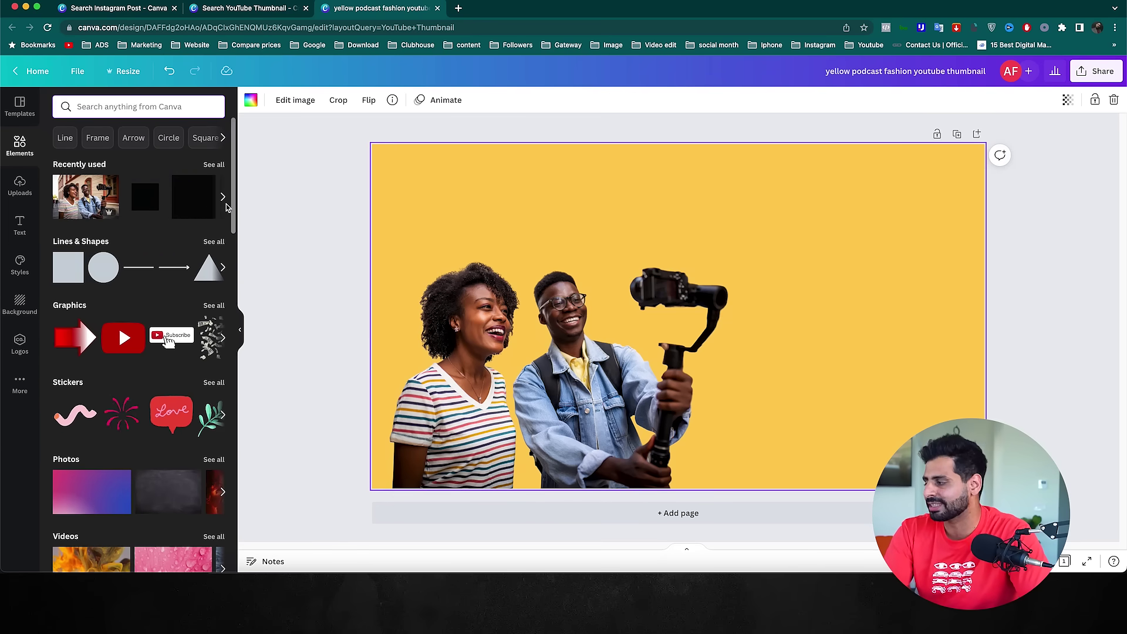
click(214, 165)
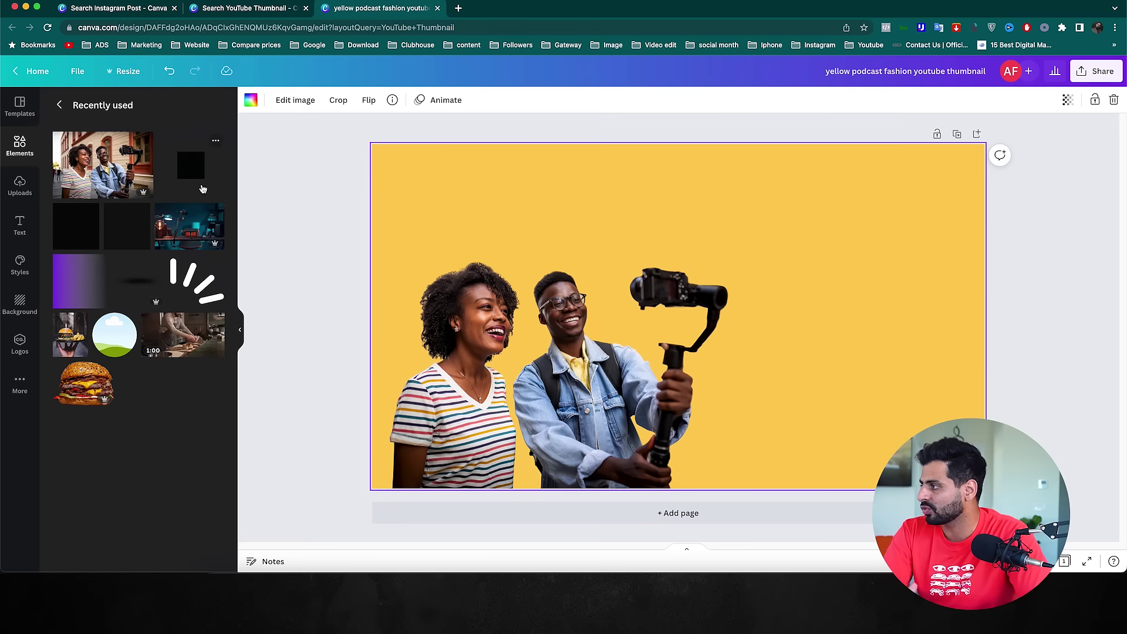
click(79, 281)
drag(658, 332, 421, 229)
drag(511, 283, 985, 540)
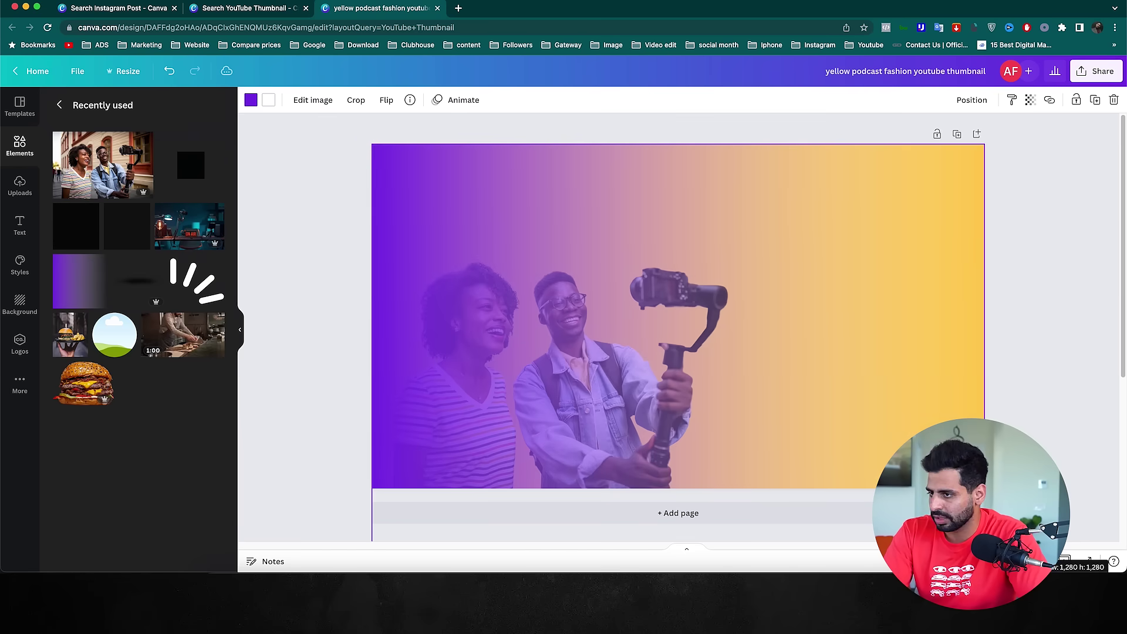
Recolour the gradient's purple to the Instagram logo image's orange and its white to the document's yellow, and send it behind the two people
click(251, 100)
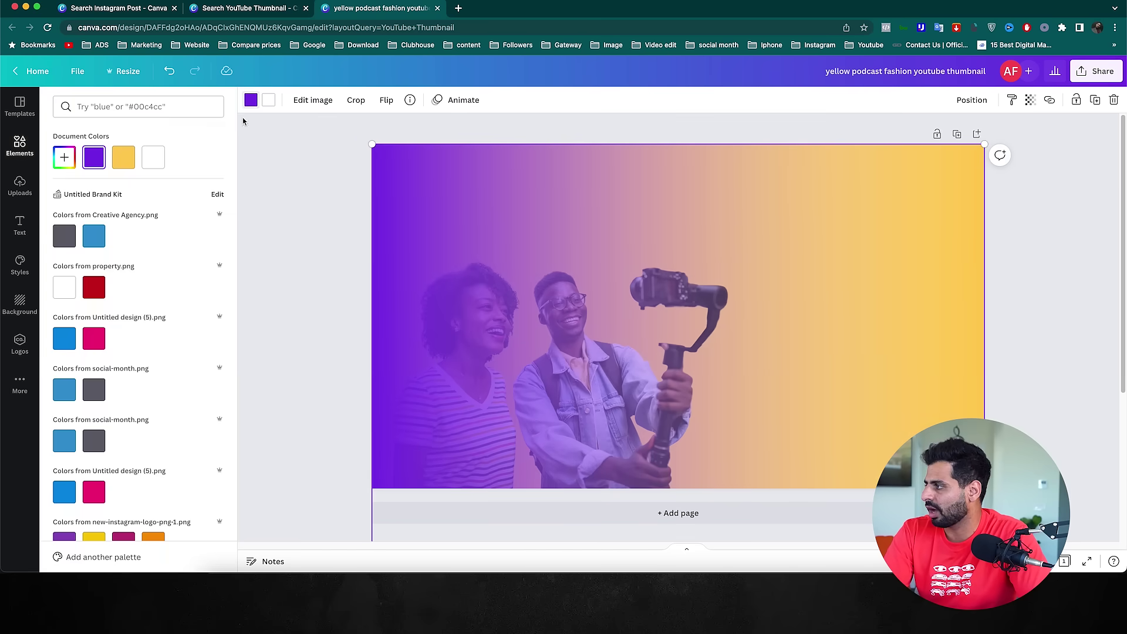
click(124, 158)
scroll(133, 327, down, 10)
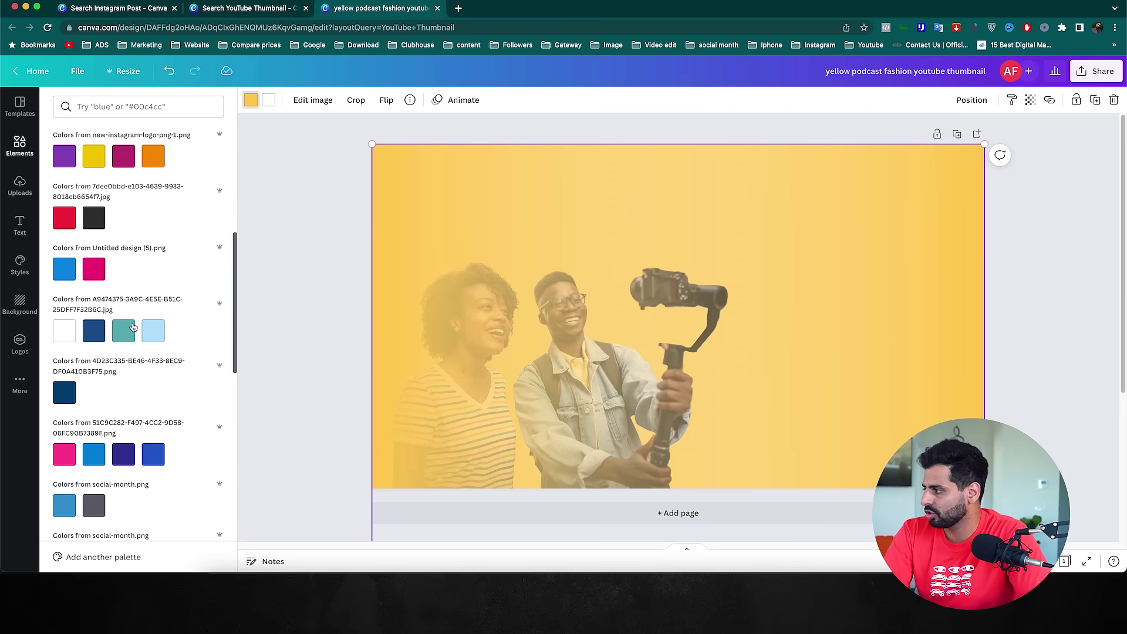
click(158, 159)
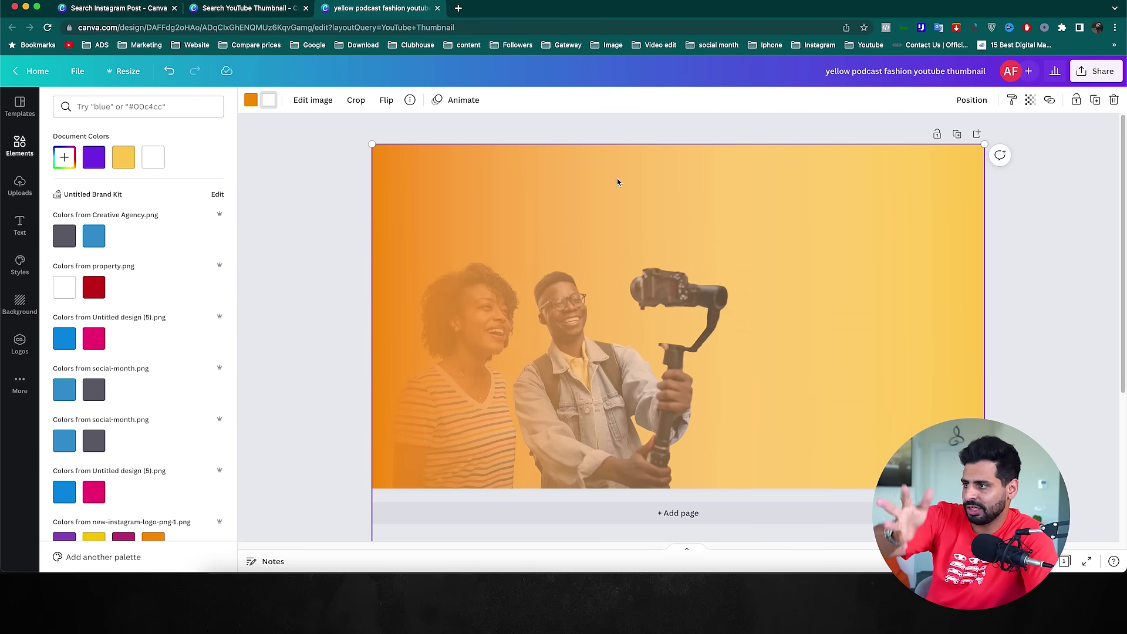
click(129, 161)
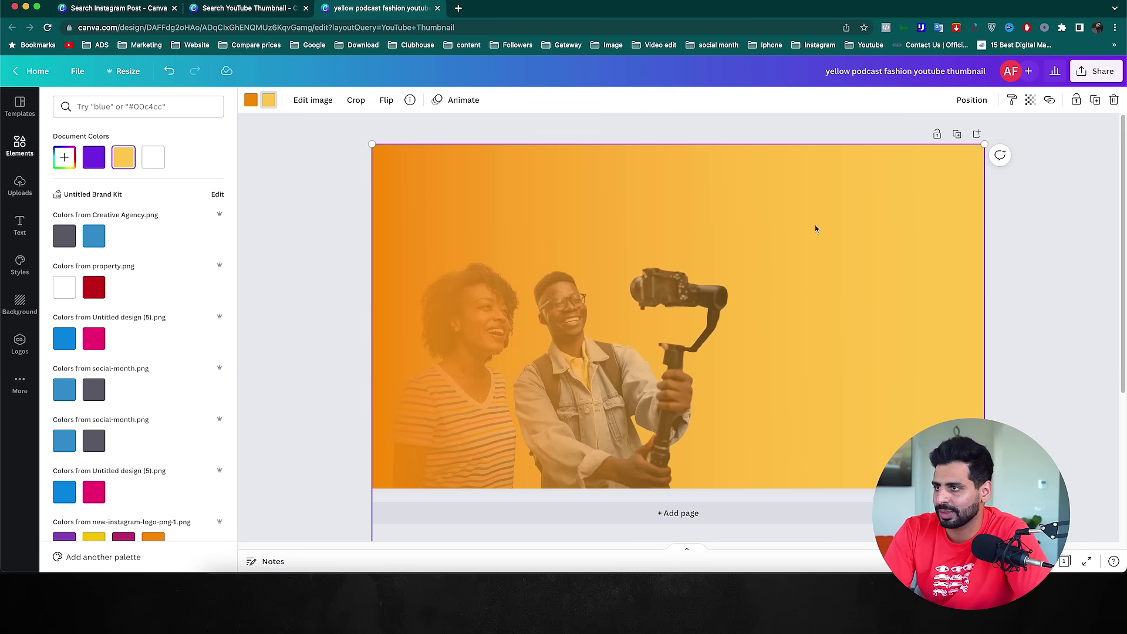
click(979, 100)
click(940, 133)
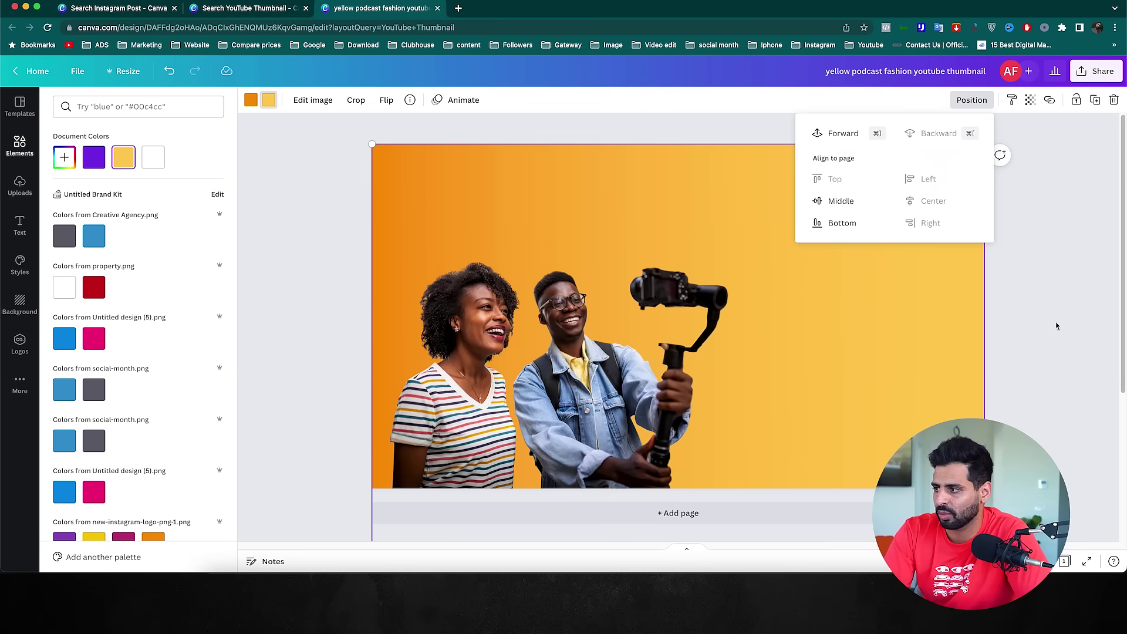
Add a white brush stroke at the page's right edge and a white burst graphic behind the woman's head
click(19, 144)
scroll(164, 177, up, 5)
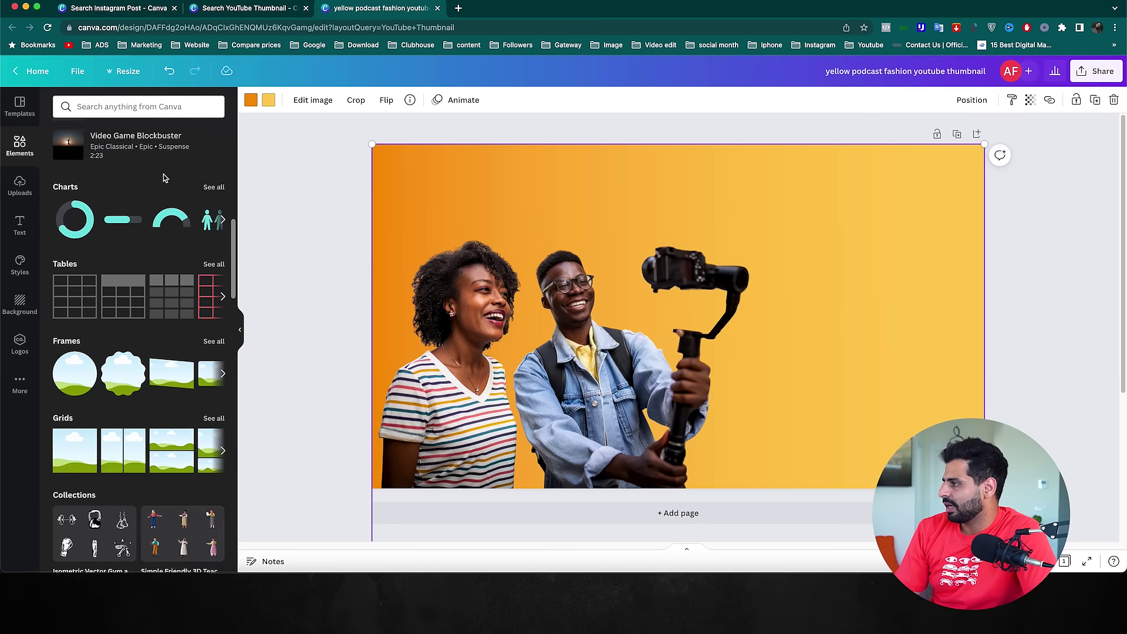
scroll(164, 178, up, 10)
click(70, 199)
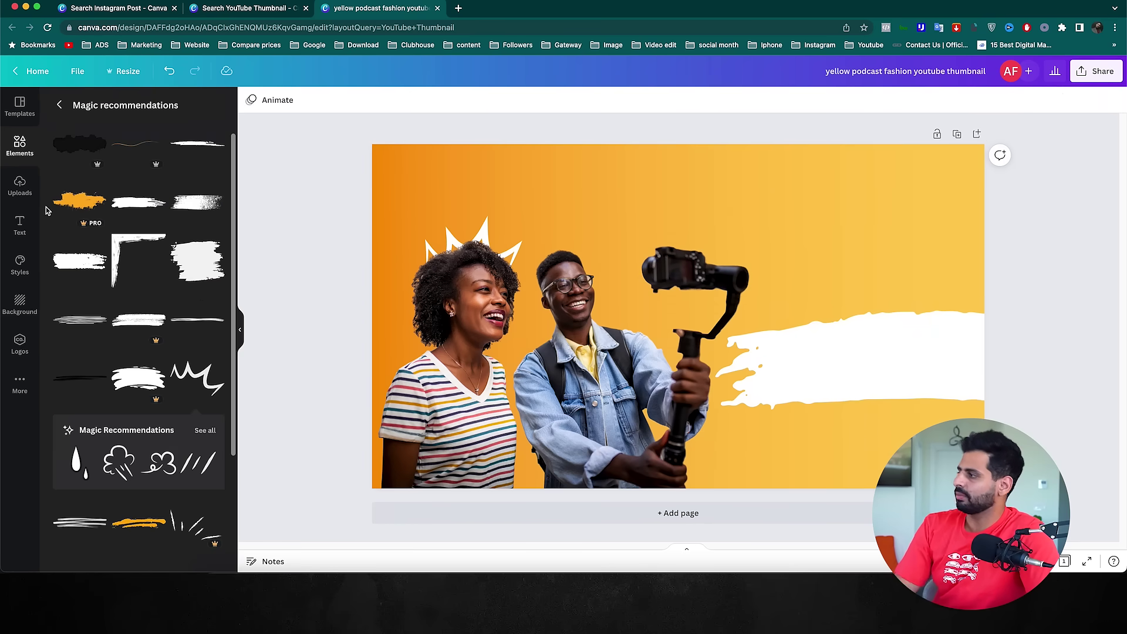
Add a heading reading "فيديو جديد عن باريس" on two lines and place it over the white brush stroke
click(23, 237)
click(117, 159)
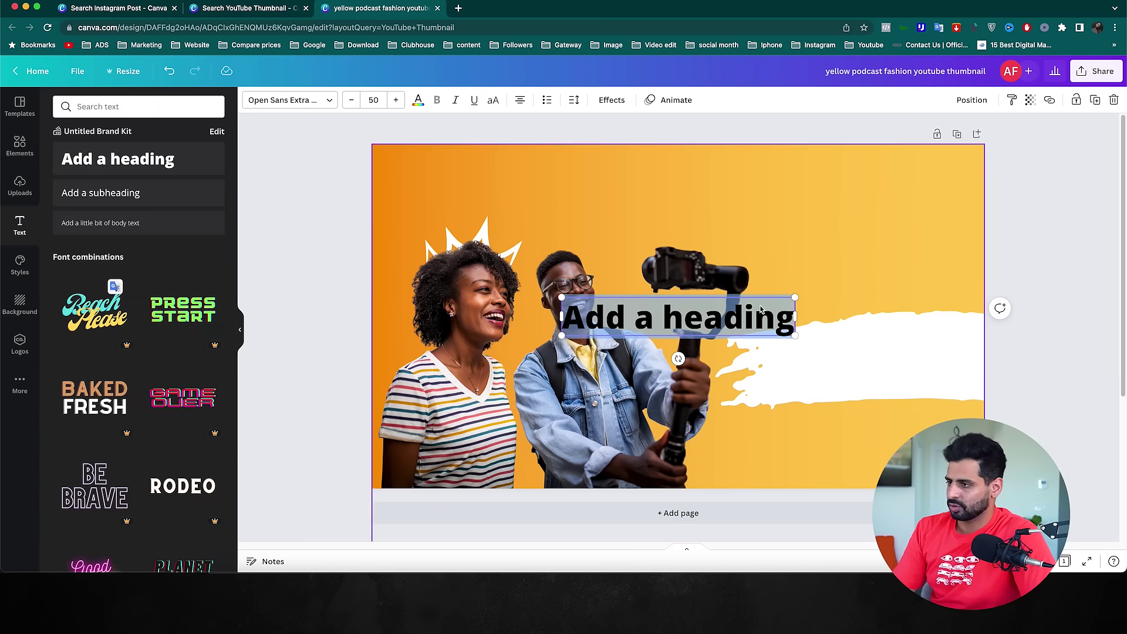
click(736, 320)
text(فيديو جديد)
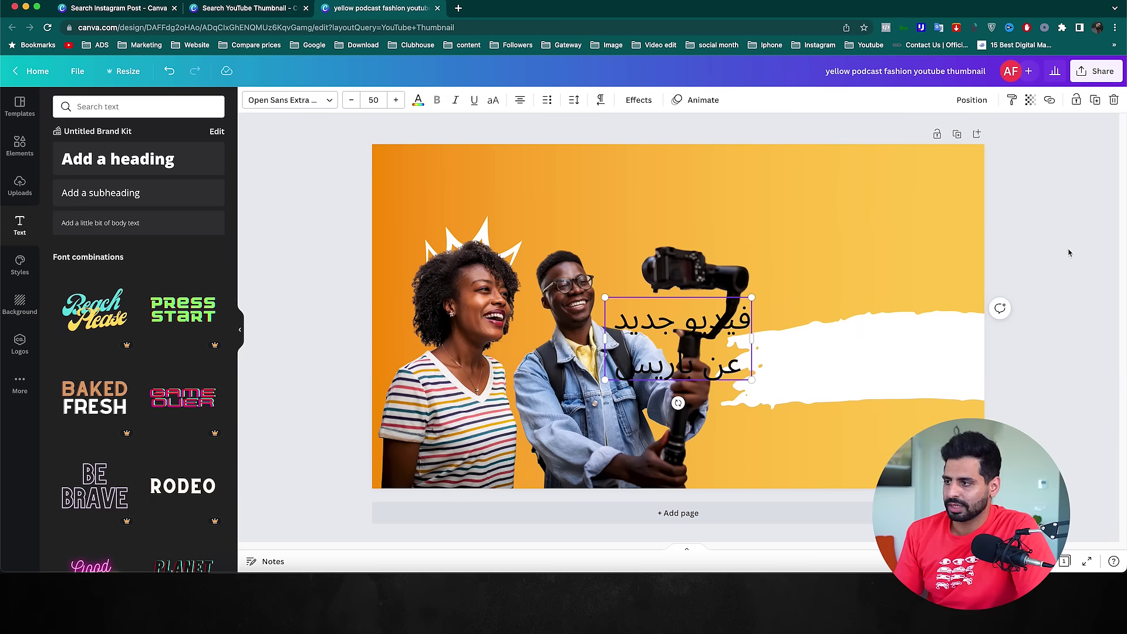
drag(693, 321, 871, 334)
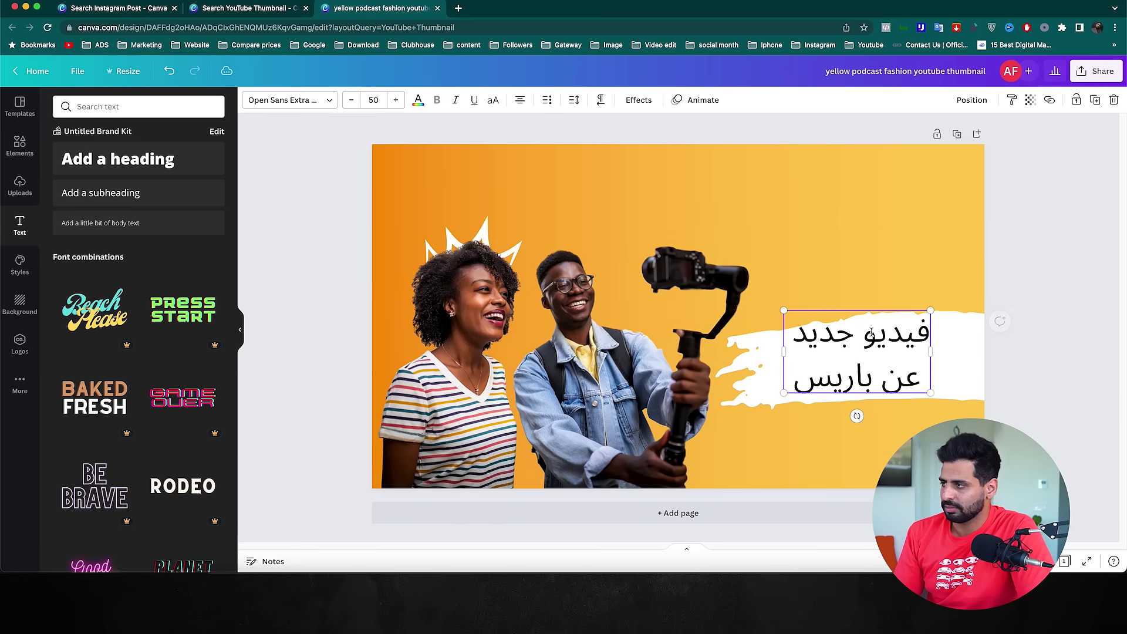
Format the Arabic heading in bold Montaser Arabic and shrink it to size 43.4 to fit the brush stroke
click(290, 100)
click(138, 106)
text(ف)
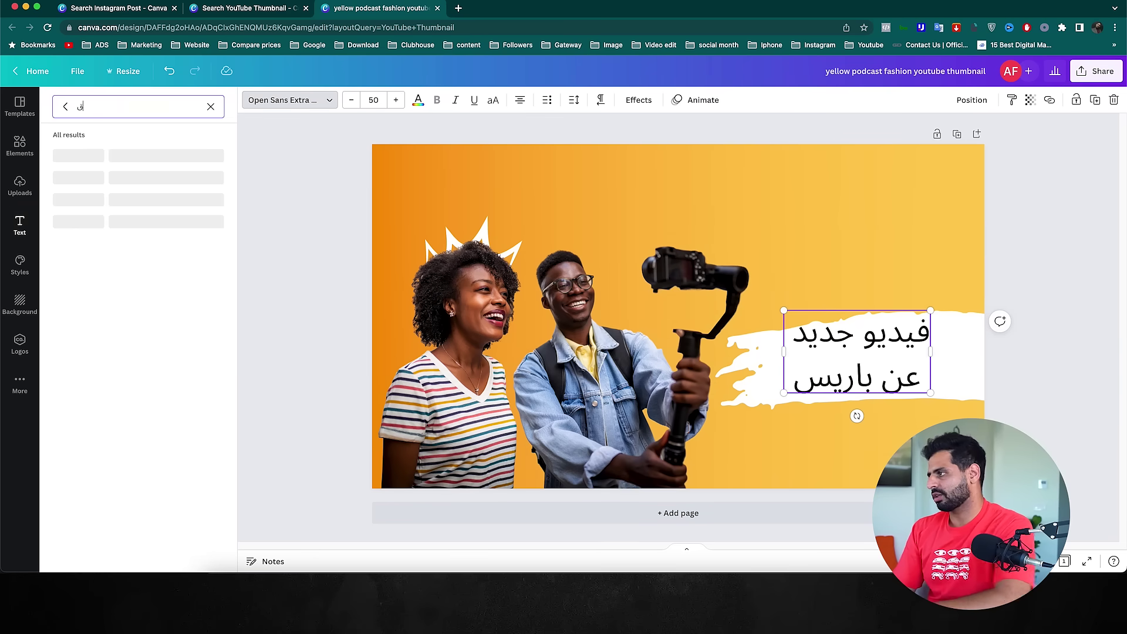
key(BackSpace)
text(arabic)
click(88, 292)
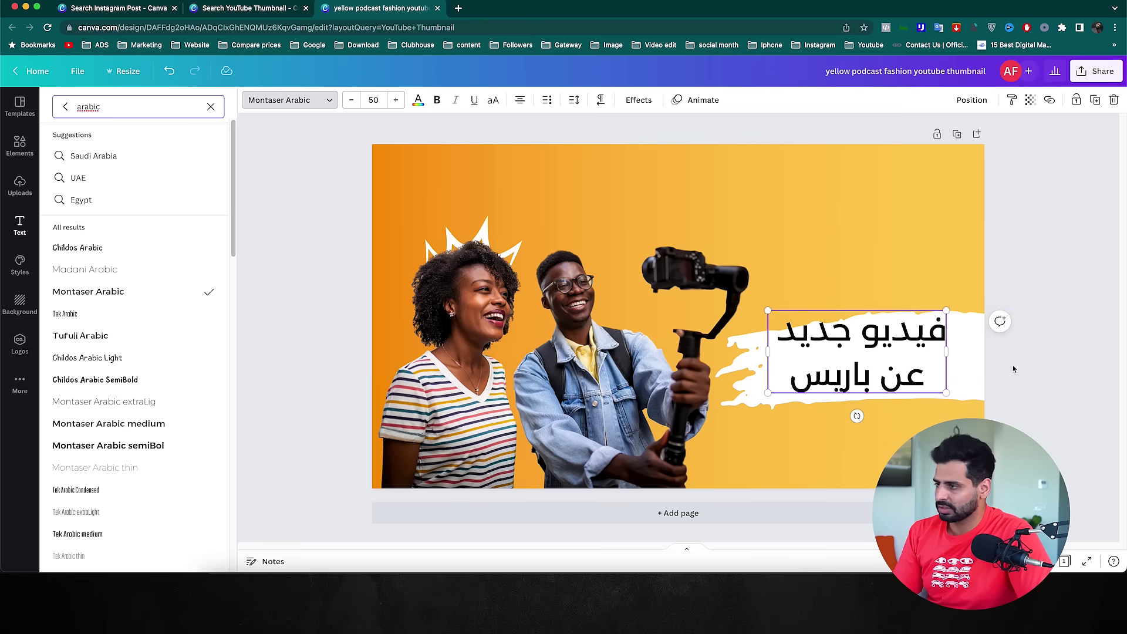
drag(948, 395, 934, 383)
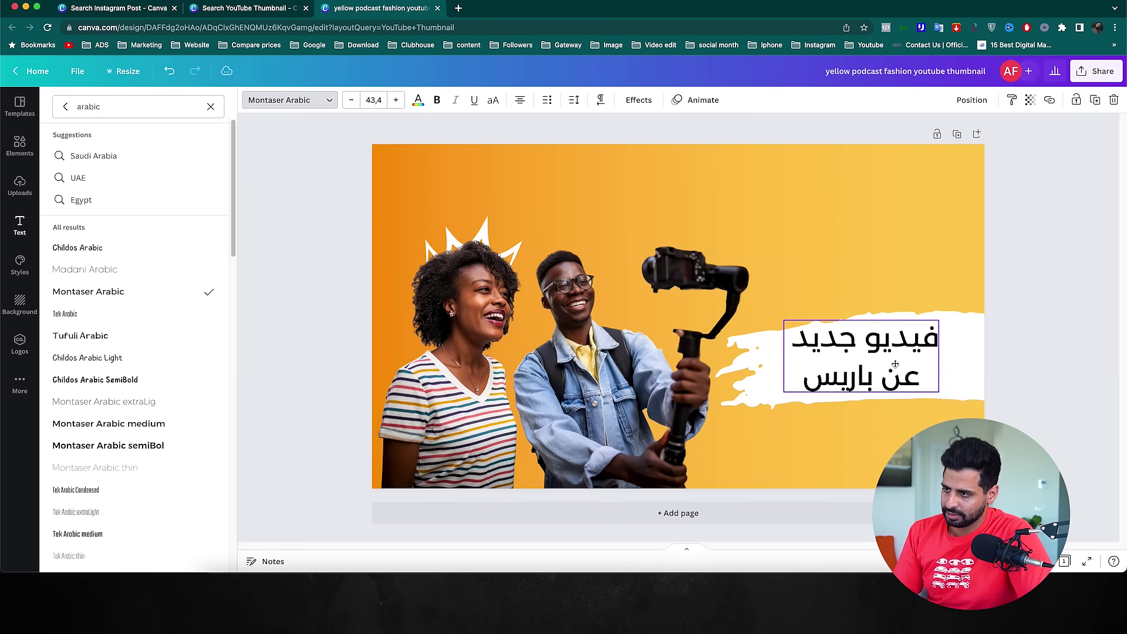
click(437, 101)
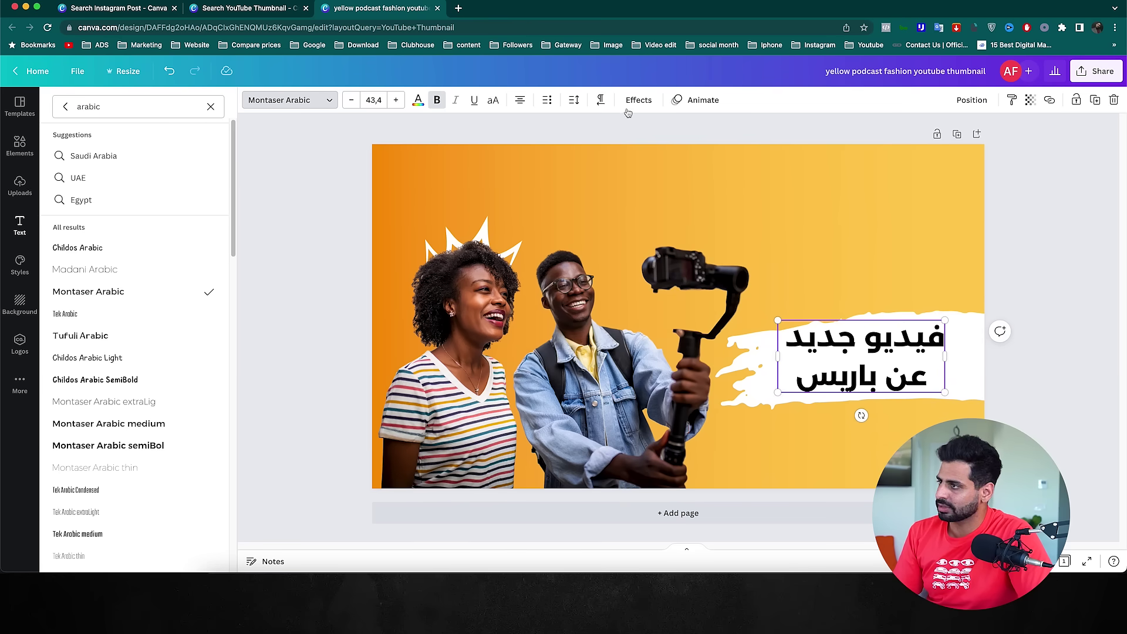
Open the spacing settings of the thumbnail's Arabic heading
click(575, 100)
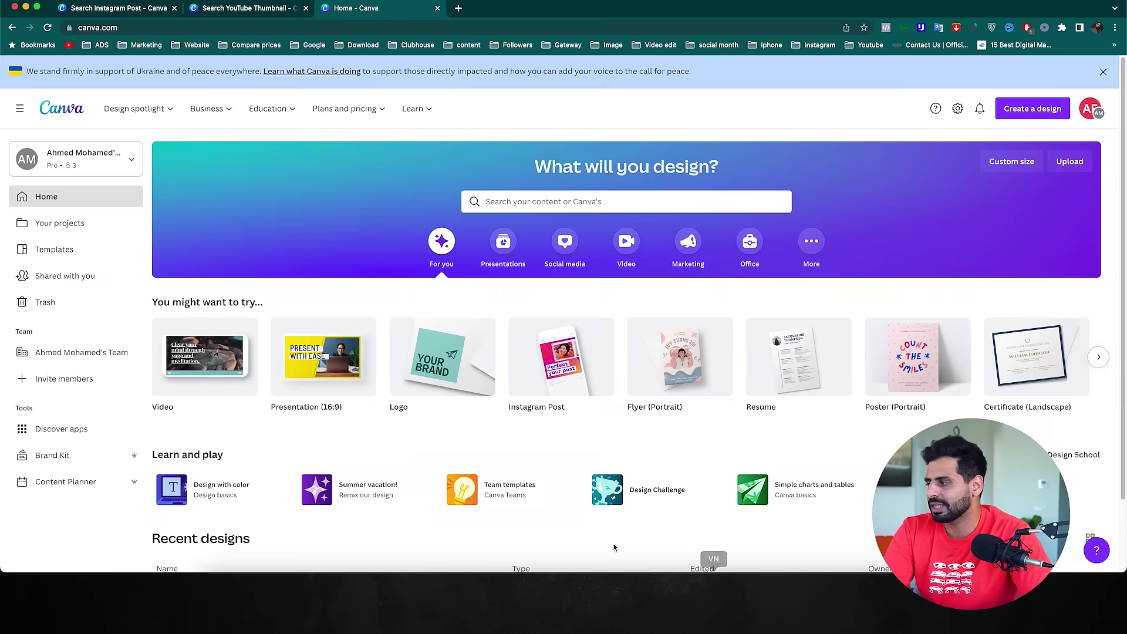
Create a new video design with the "Art & Design Gallery" template and preview its playback
click(211, 360)
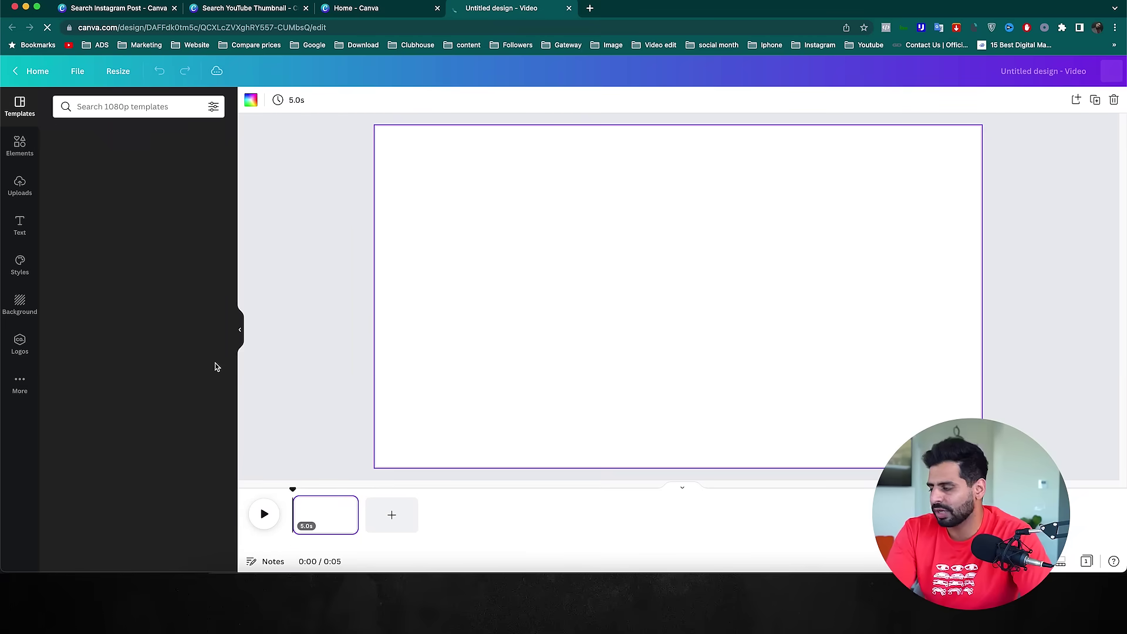
click(384, 478)
click(265, 512)
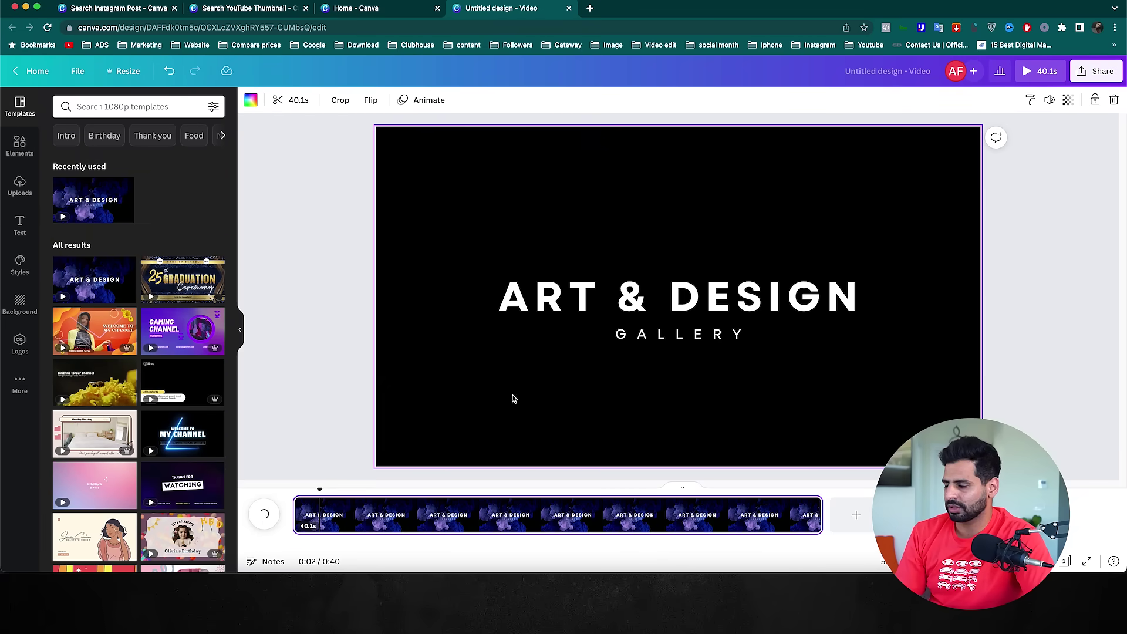
click(713, 280)
click(264, 515)
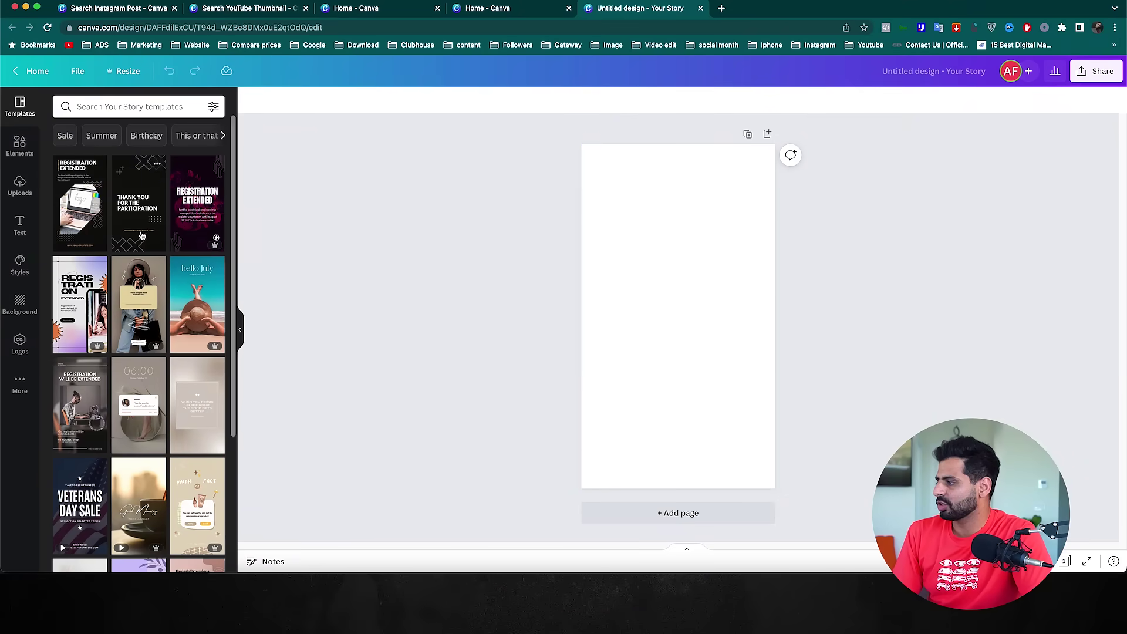
Apply the "Good Morning" coffee template to the blank story and check the fonts of its two text lines
scroll(141, 235, down, 4)
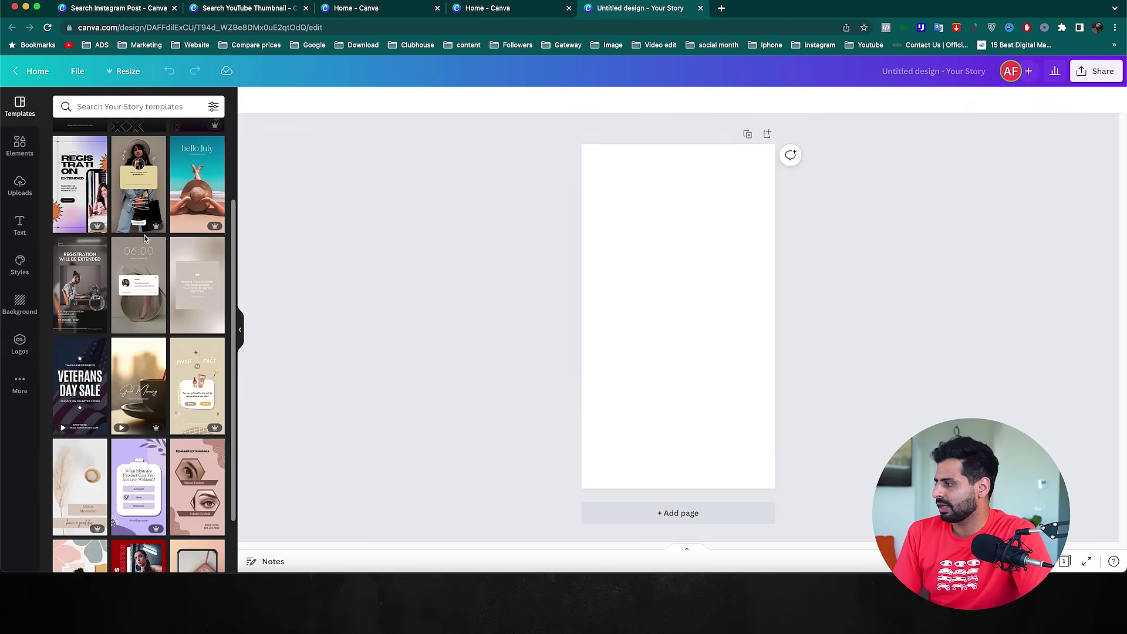
click(124, 374)
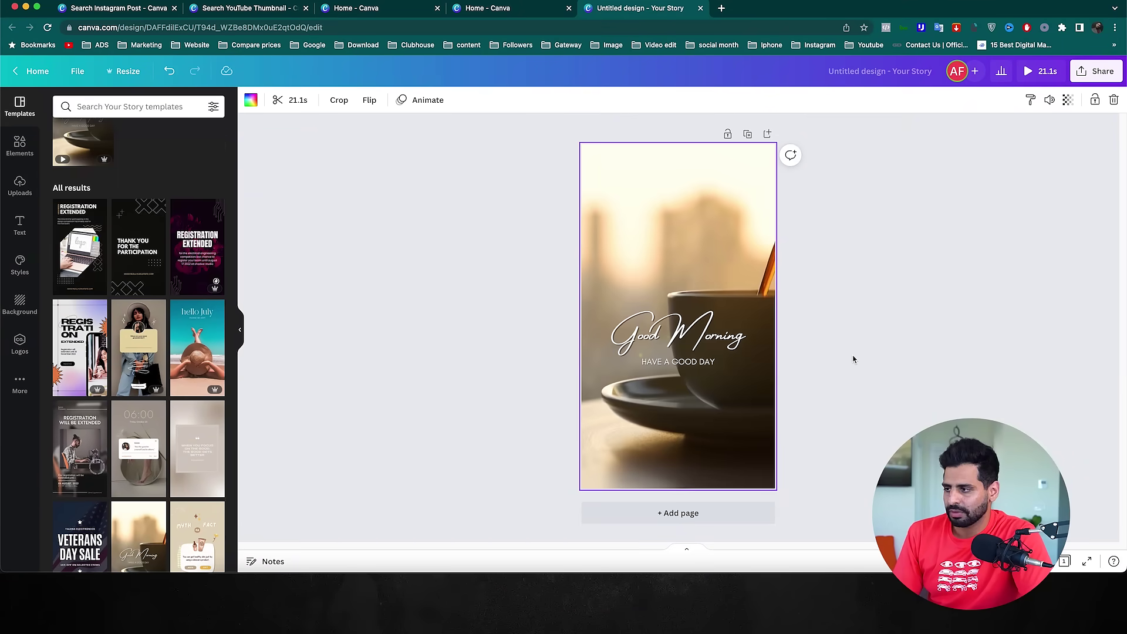
click(652, 329)
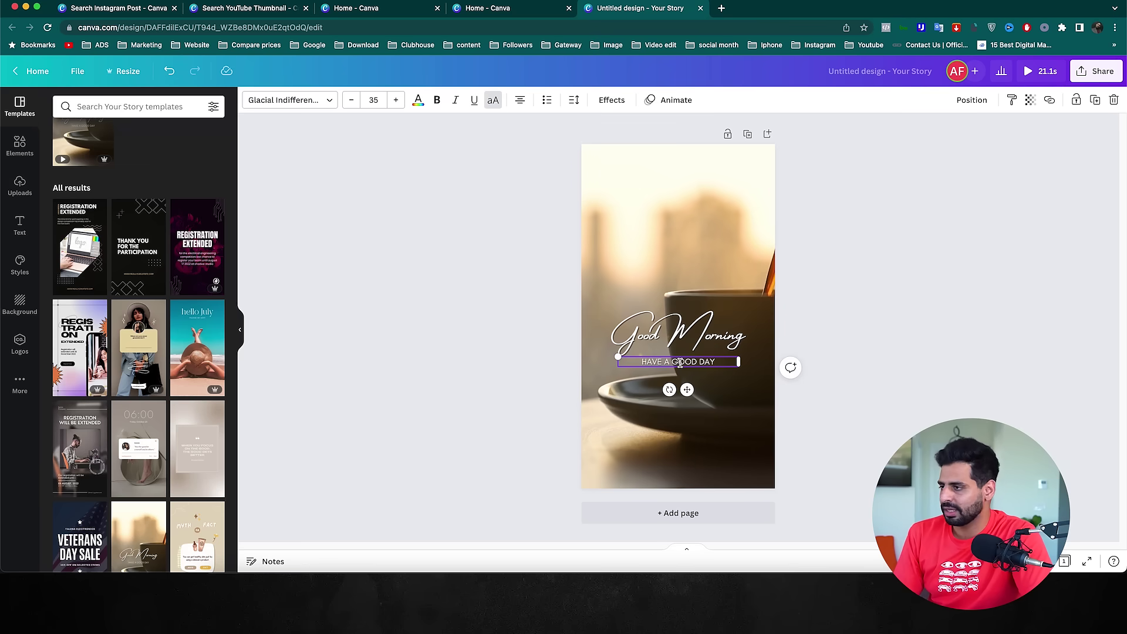
click(267, 99)
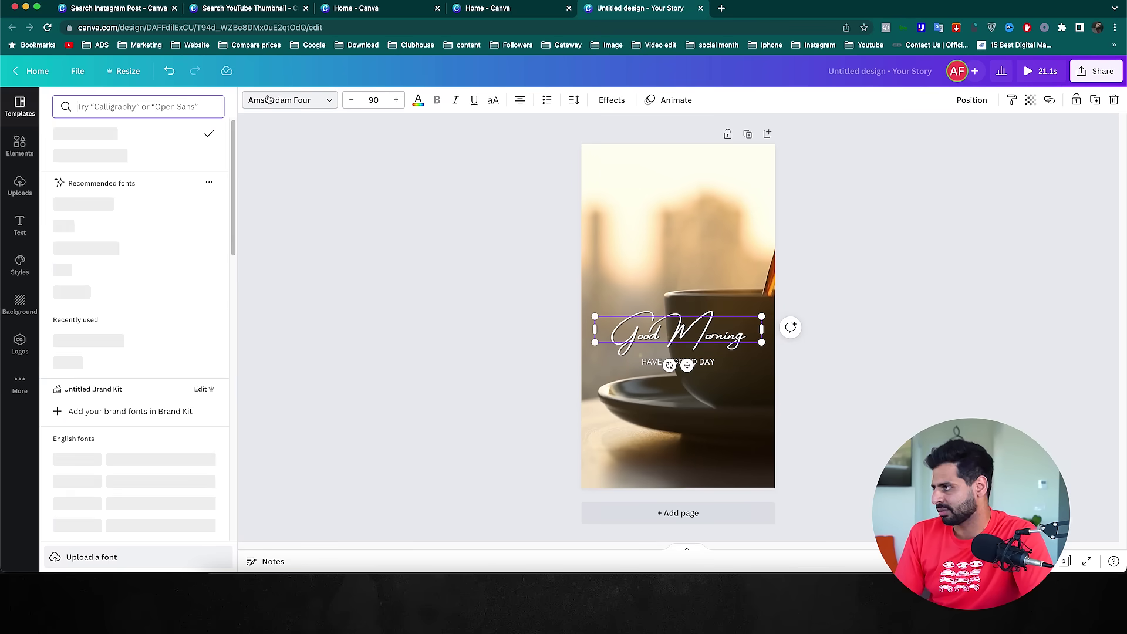
click(708, 362)
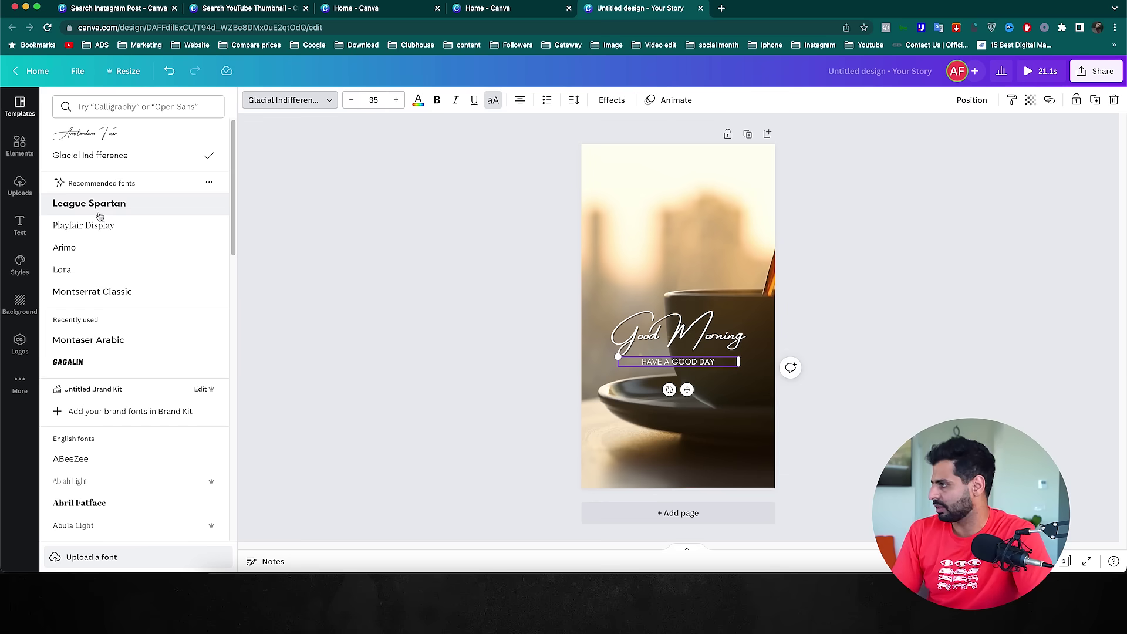
click(20, 146)
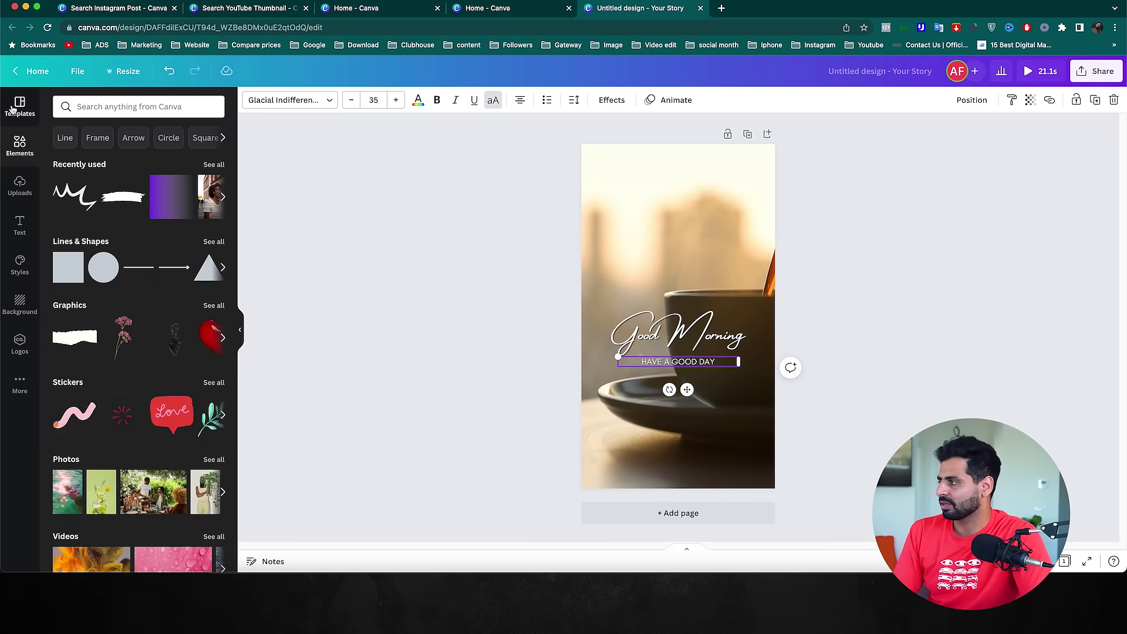
click(20, 106)
Delete the template's coffee cup background video and its texts from the story page
click(737, 206)
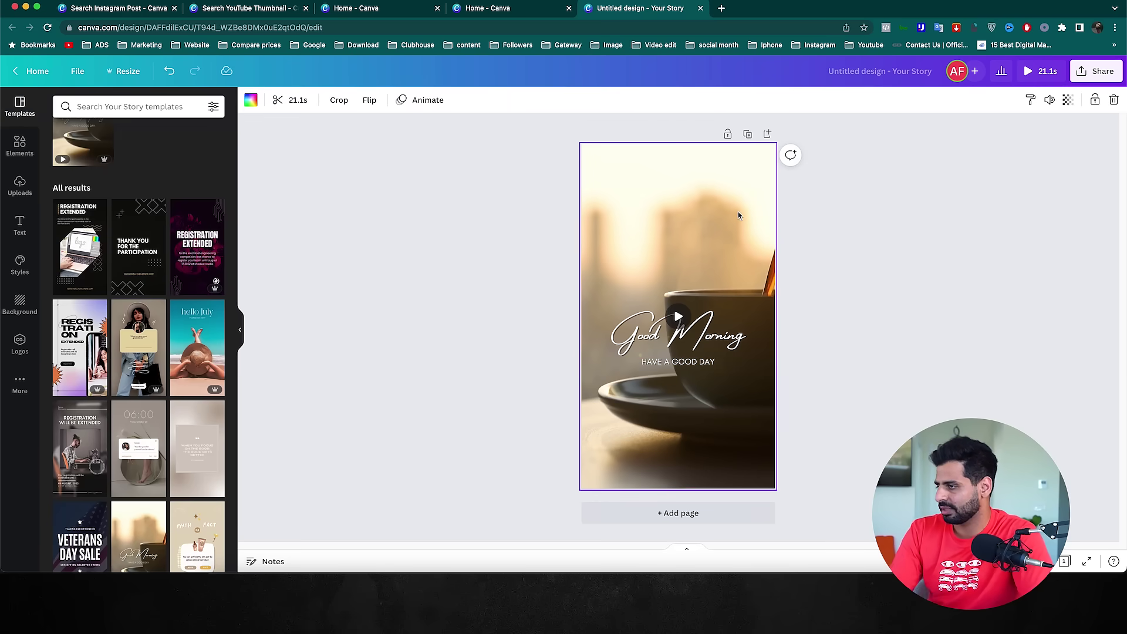
key(Delete)
click(695, 359)
key(Delete)
Search the video library for "morning coffee" and add the French press pouring clip so that it fills the story page
scroll(115, 397, down, 10)
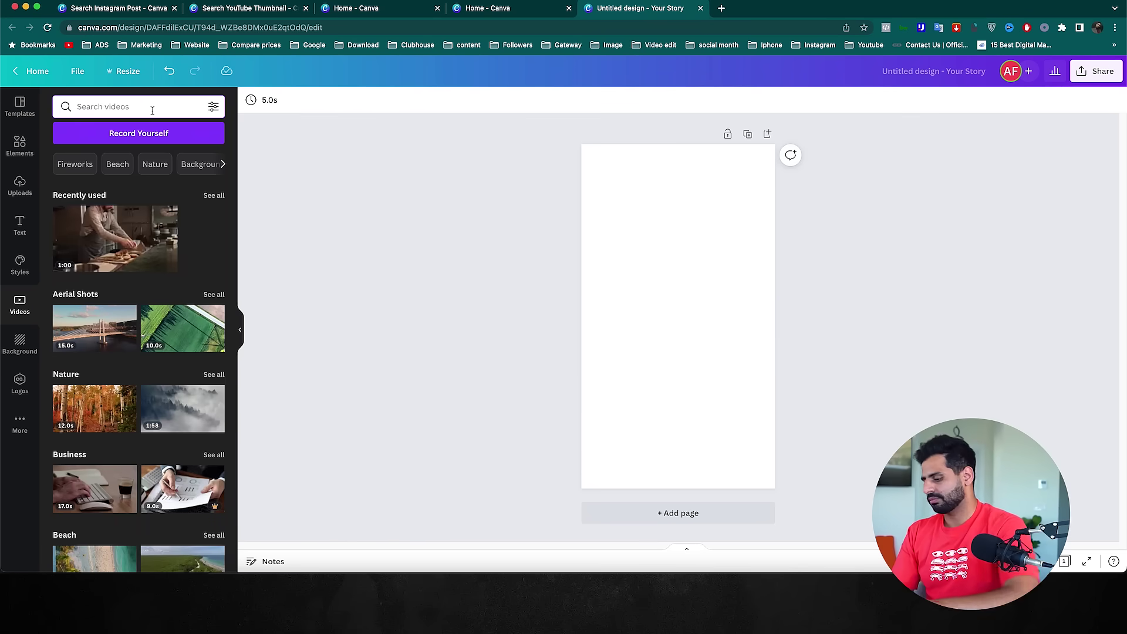
text(morning coffee)
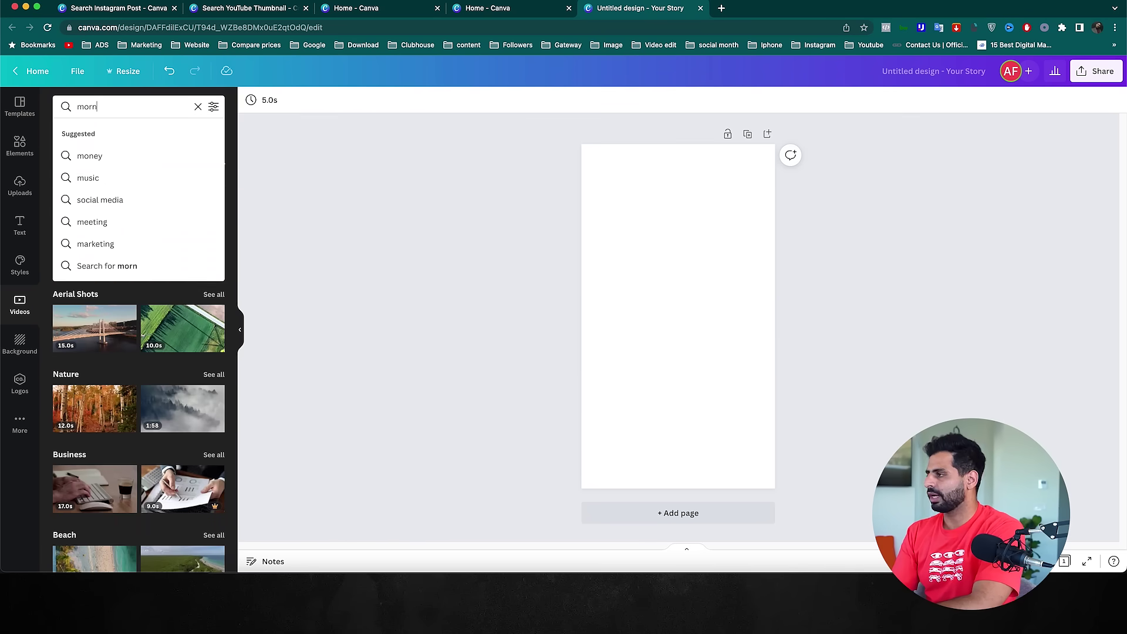
key(Return)
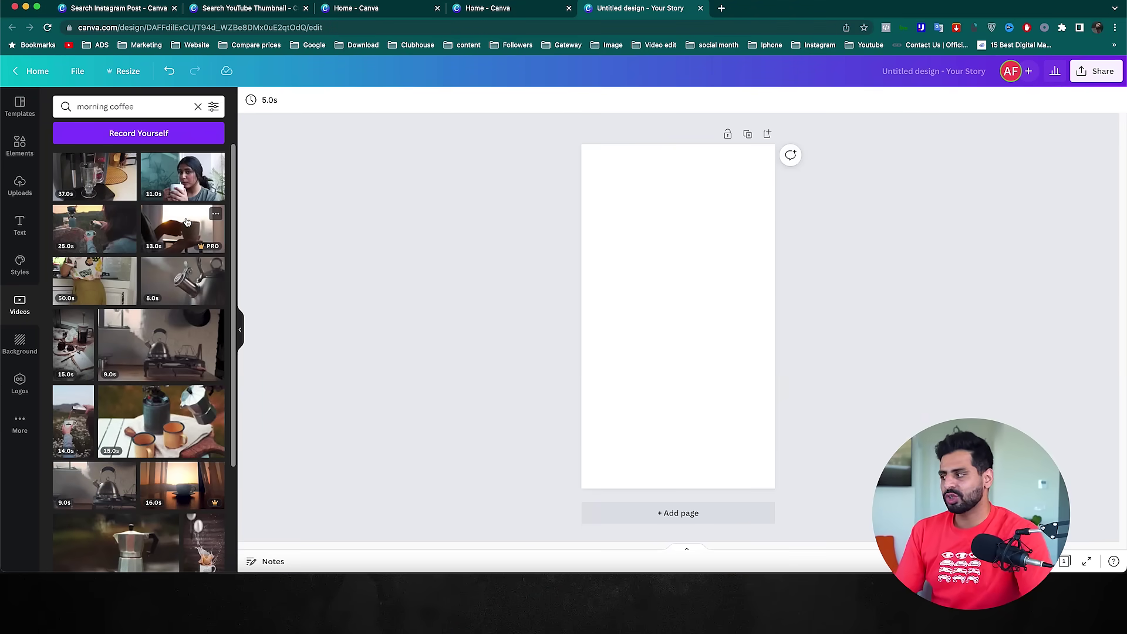
scroll(141, 276, down, 3)
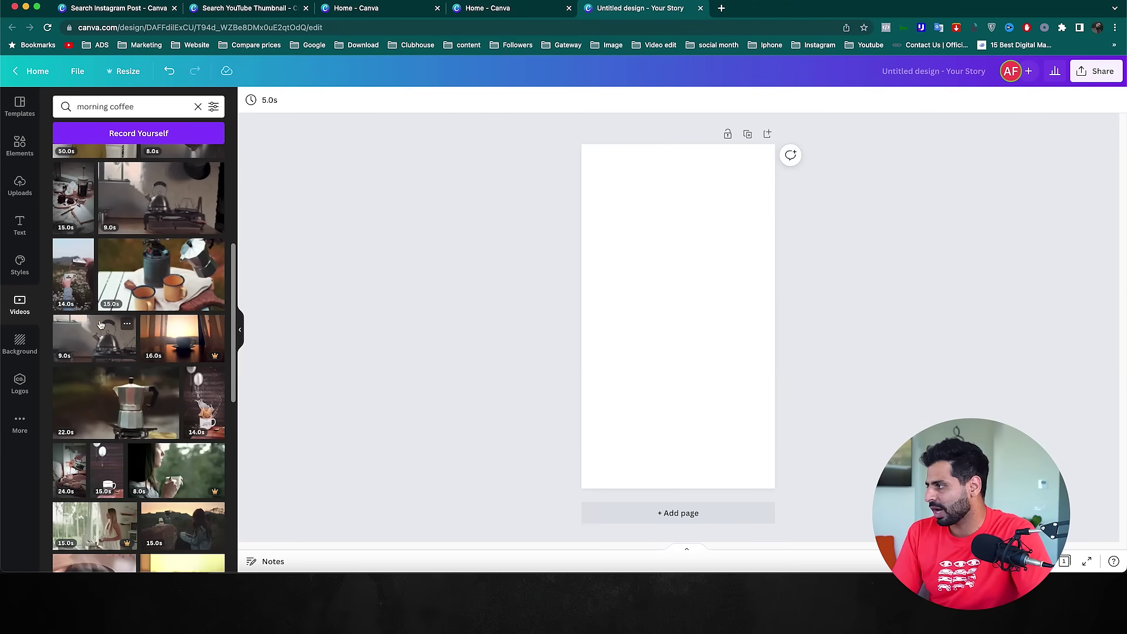
scroll(88, 411, down, 1)
drag(613, 231, 621, 191)
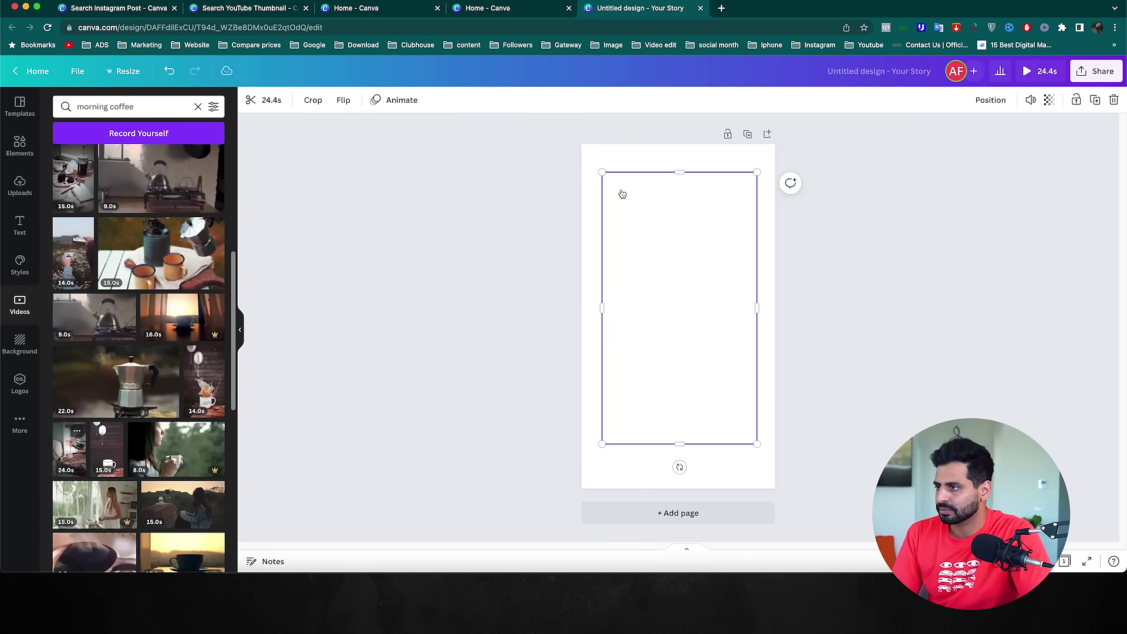
drag(743, 419, 777, 490)
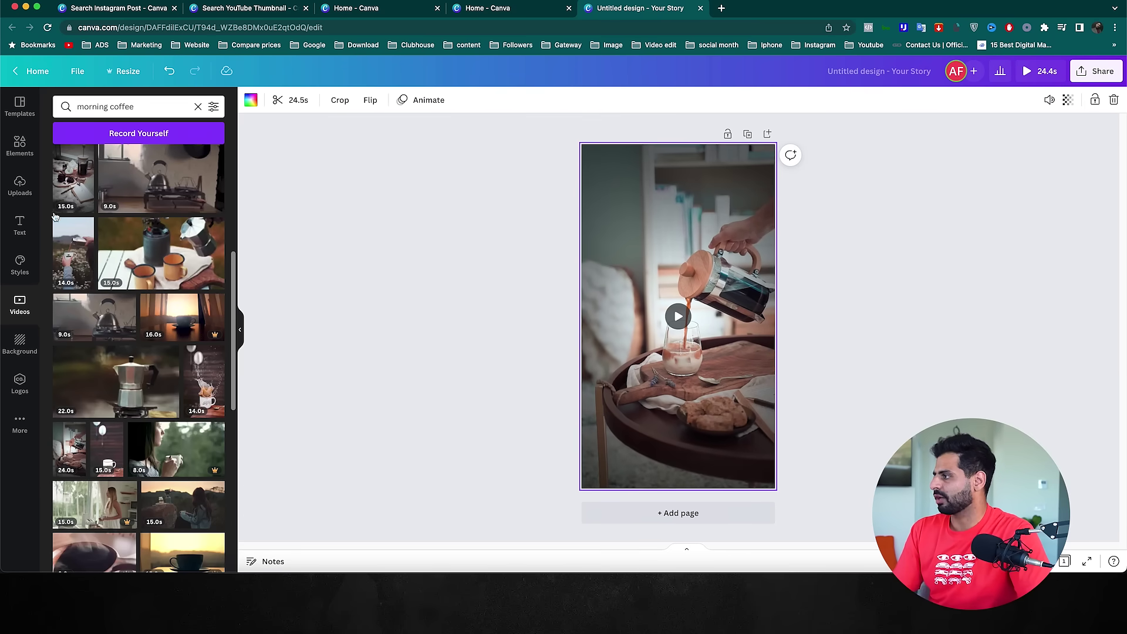
Add a heading reading "صباح الخير" and browse the Arabic fonts to set it in Adam Script Light
click(20, 225)
key(t)
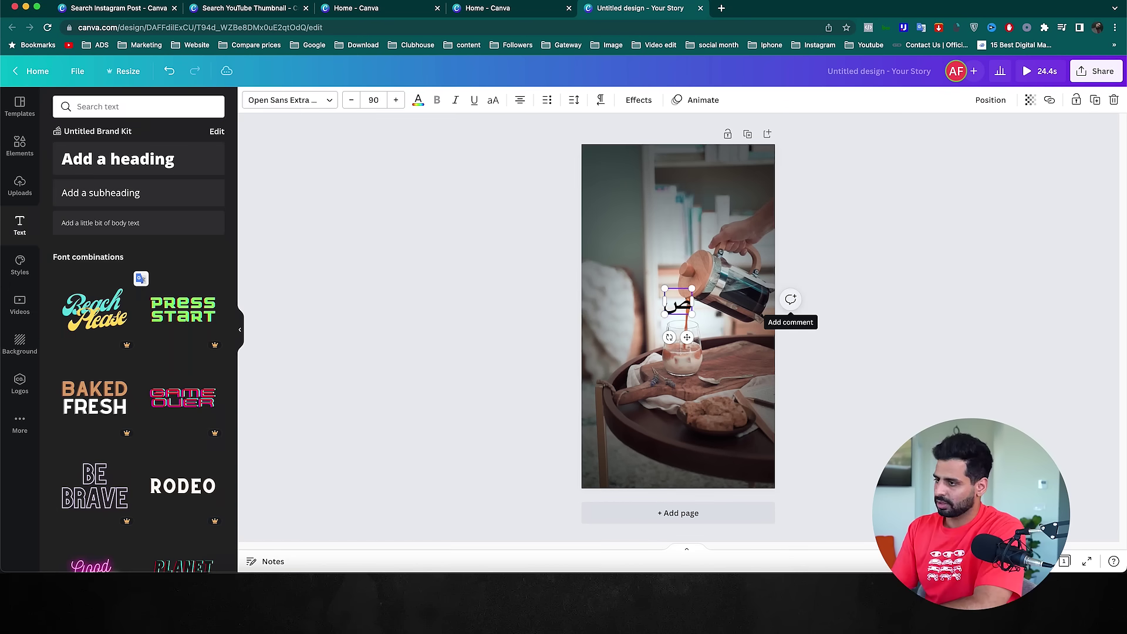
click(289, 100)
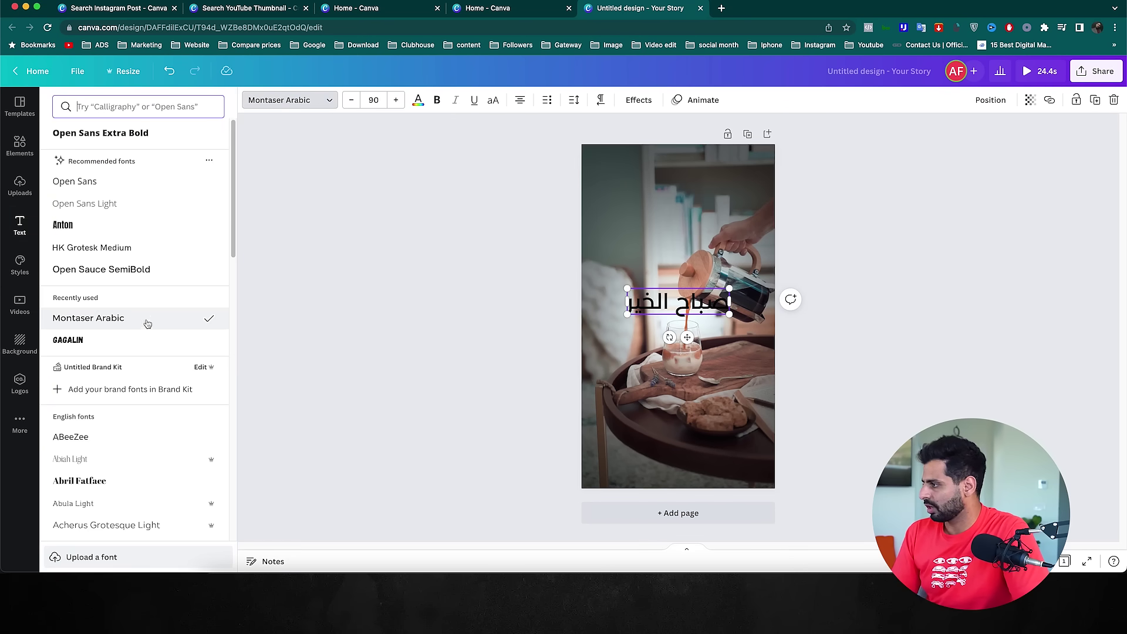
text(arabic)
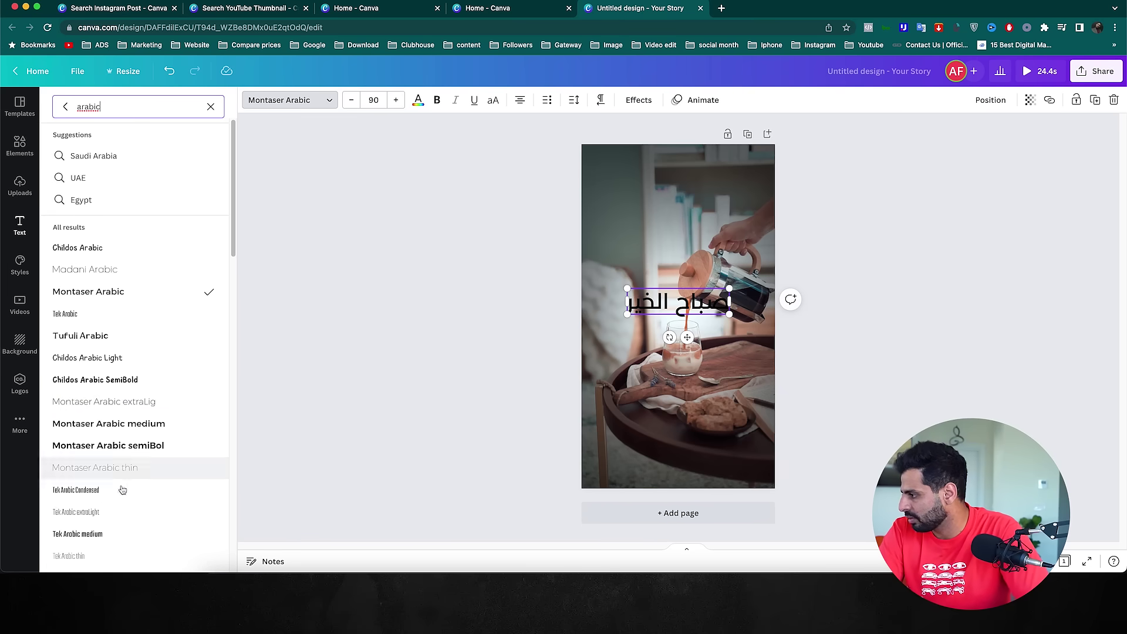
scroll(118, 496, down, 5)
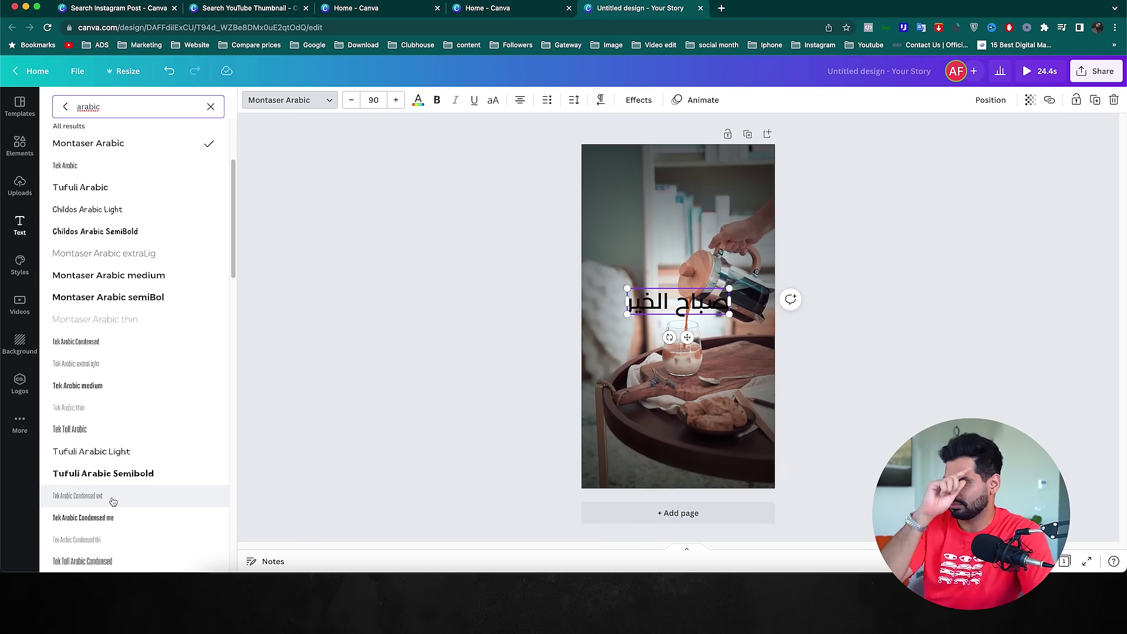
scroll(114, 501, down, 10)
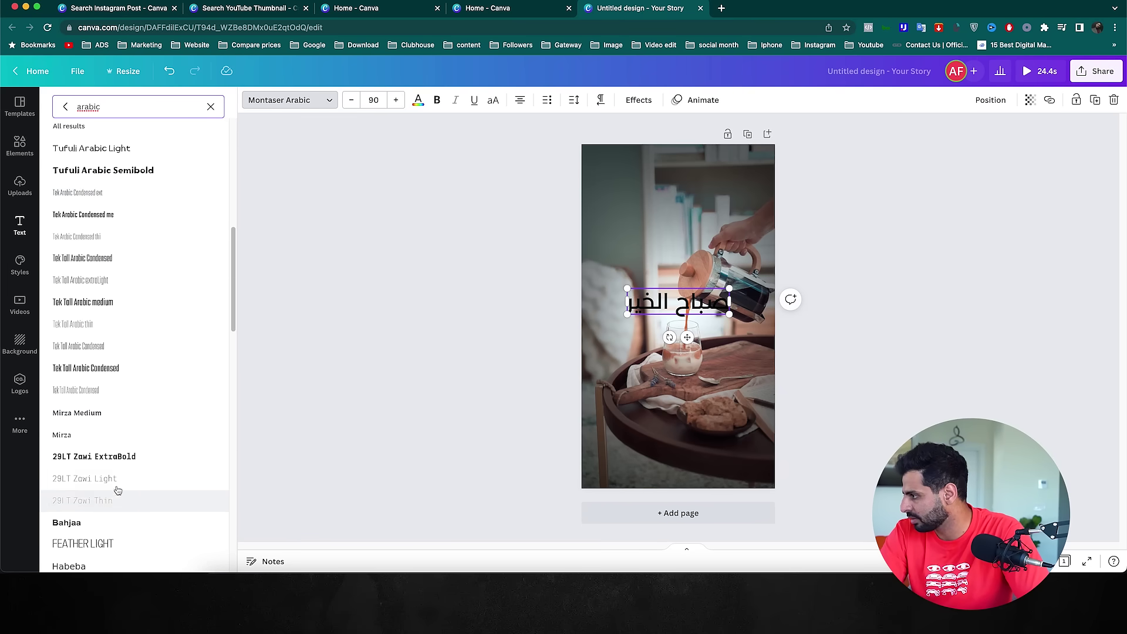
scroll(123, 464, down, 15)
scroll(132, 437, down, 5)
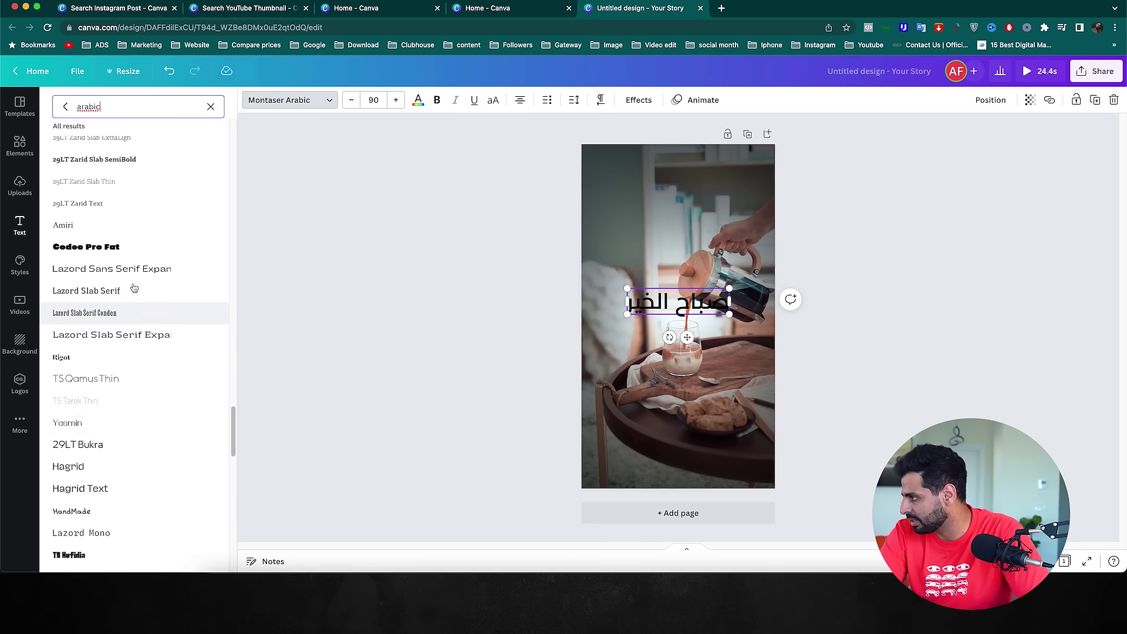
click(130, 316)
click(124, 434)
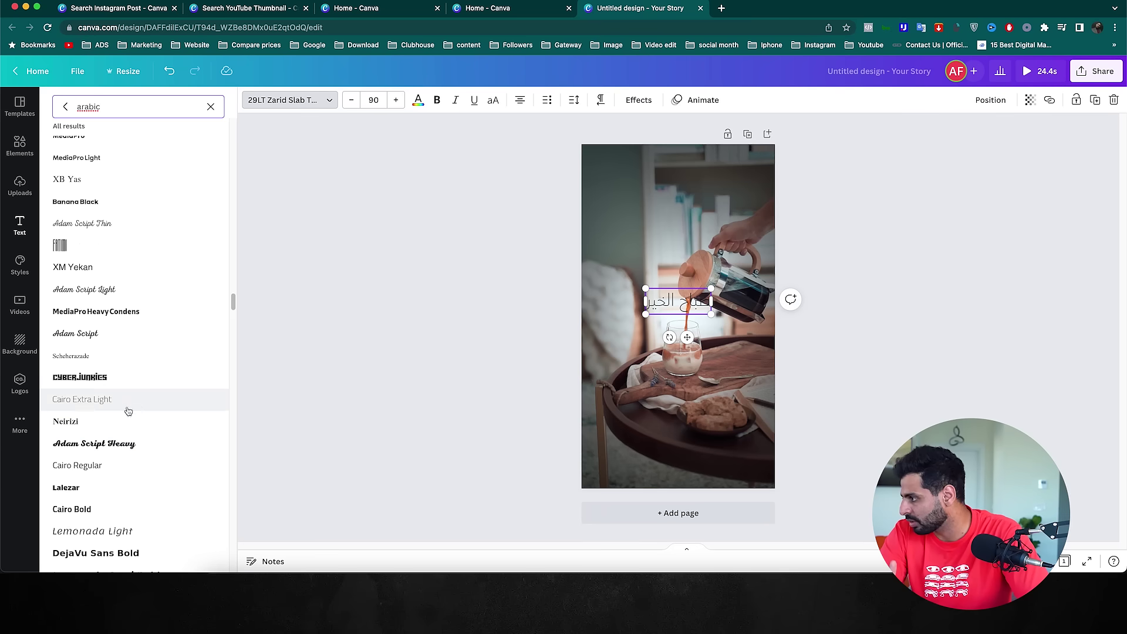
Colour the Arabic heading white and place it at size 101 over the round table below the glass
drag(675, 302, 613, 219)
click(418, 100)
click(123, 157)
drag(717, 219, 703, 415)
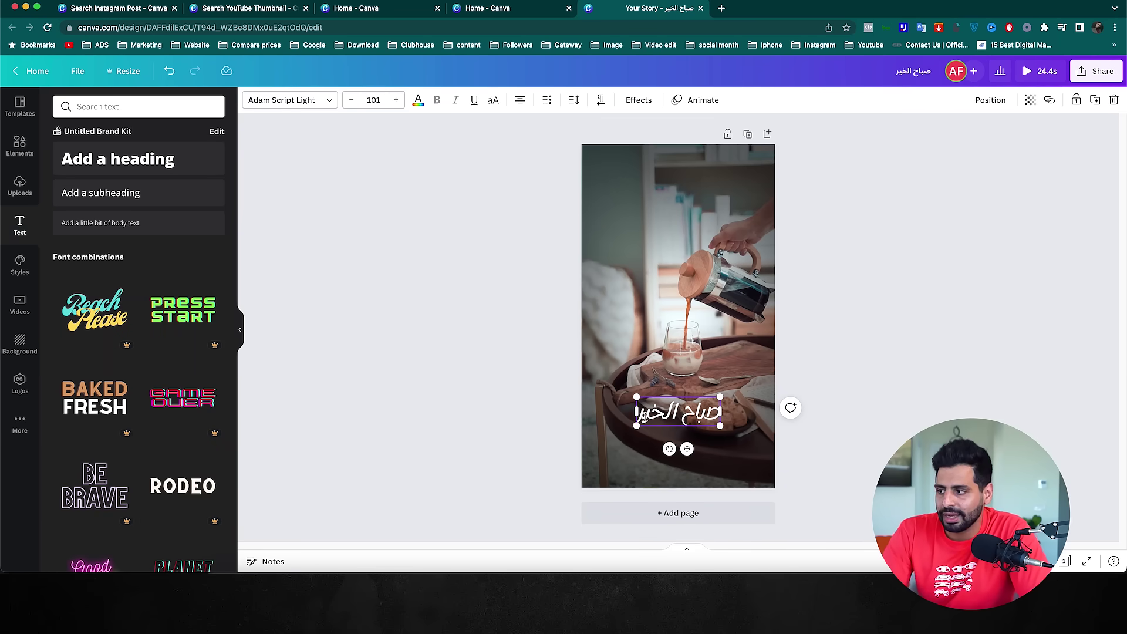
Apply the Lift text effect to the Arabic heading with an intensity of about 62
click(640, 101)
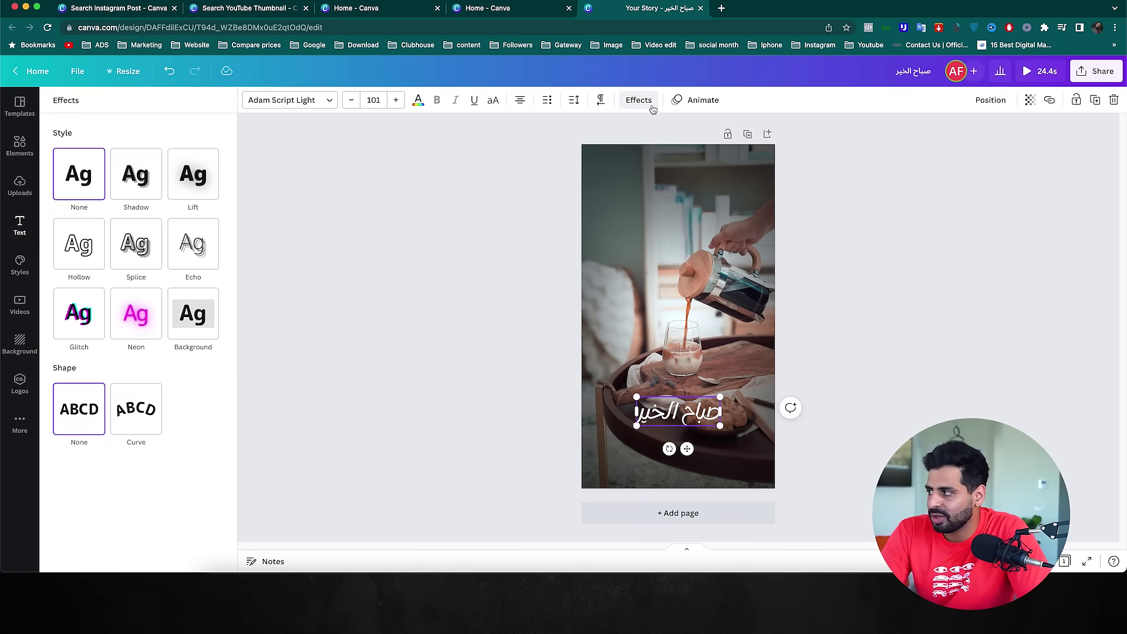
click(115, 183)
click(213, 189)
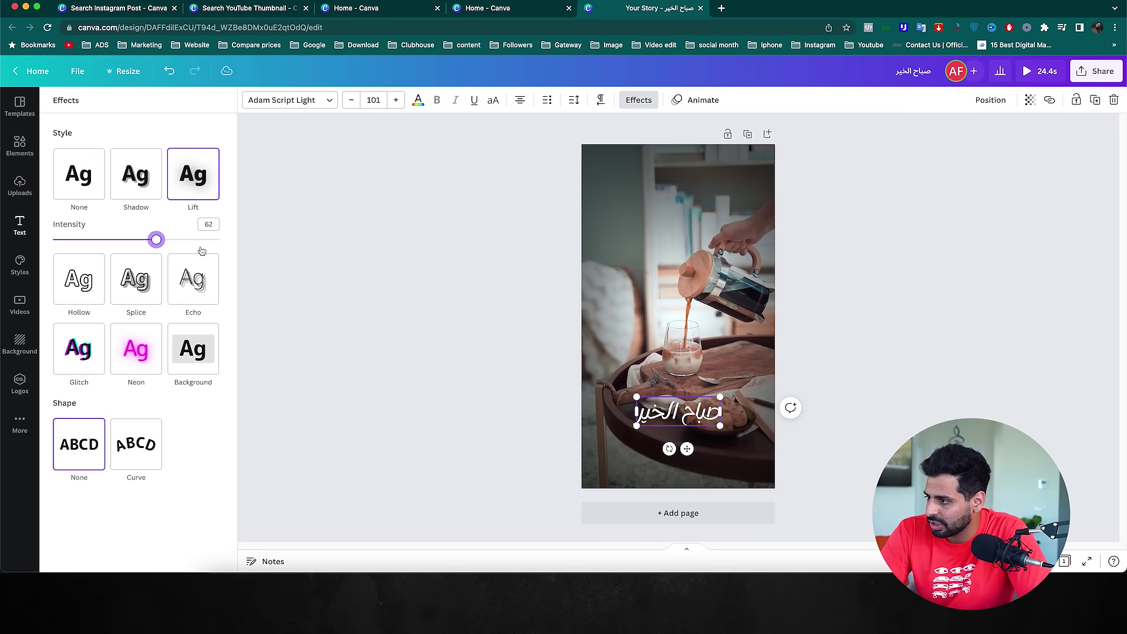
Try the Arabic heading at a larger size and place it in the upper part of the story, above the French press
click(695, 401)
mouse_move(720, 398)
mouse_down()
mouse_move(786, 375)
mouse_move(709, 383)
mouse_up()
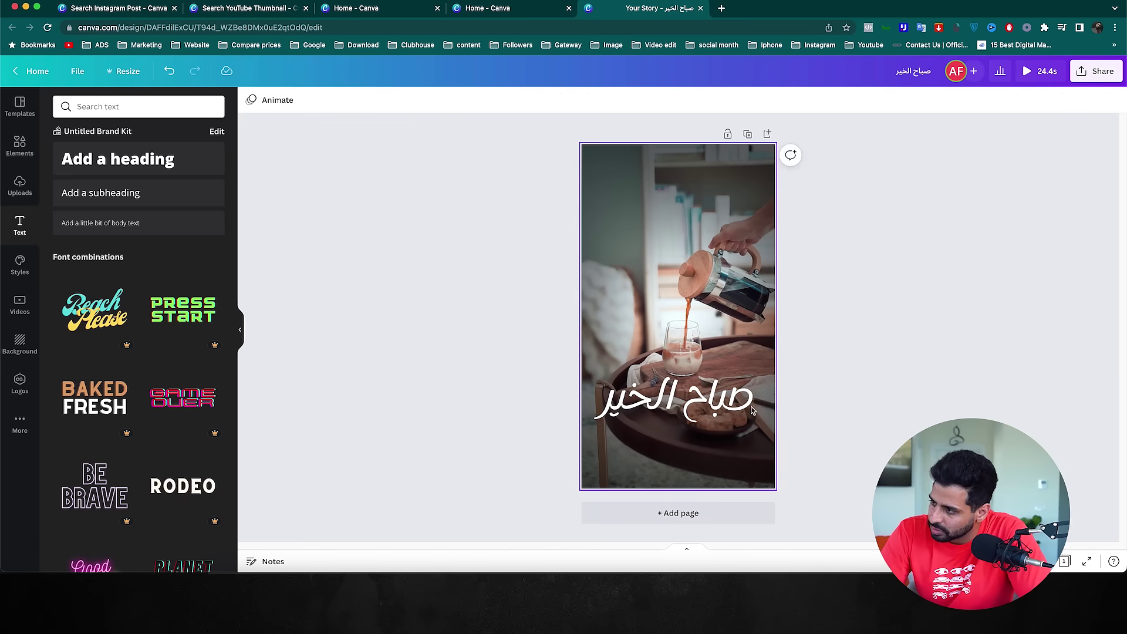
drag(753, 419, 675, 218)
click(723, 390)
click(651, 175)
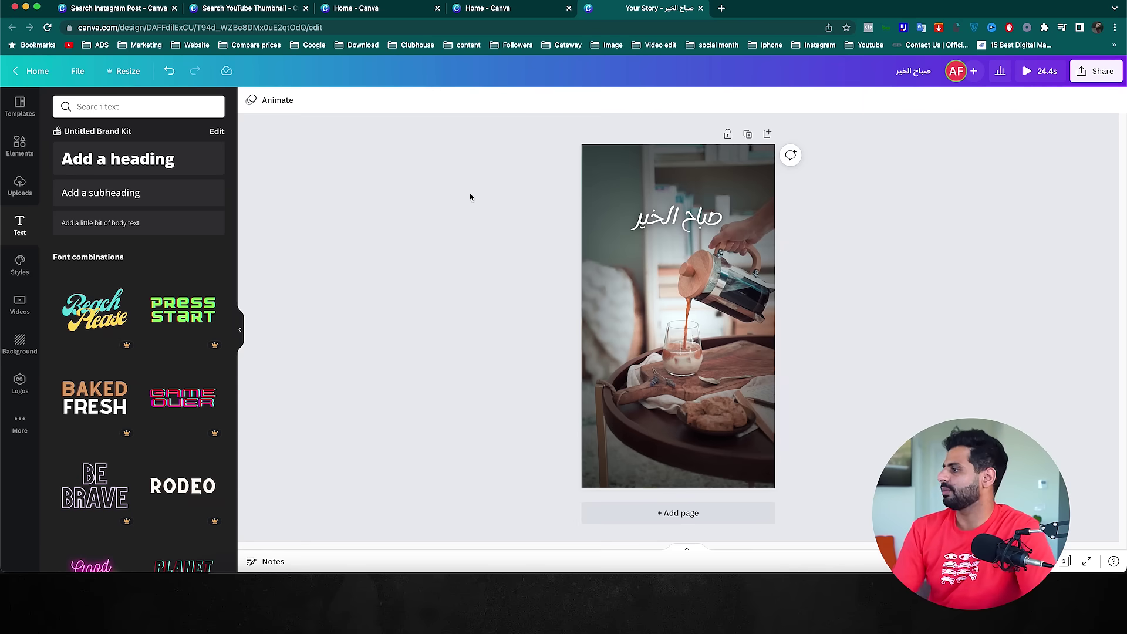
Add a second text reading "Morning Coffee", compare several script fonts on it and set it in Adam Script Thin
click(118, 159)
text(Morning Coffee)
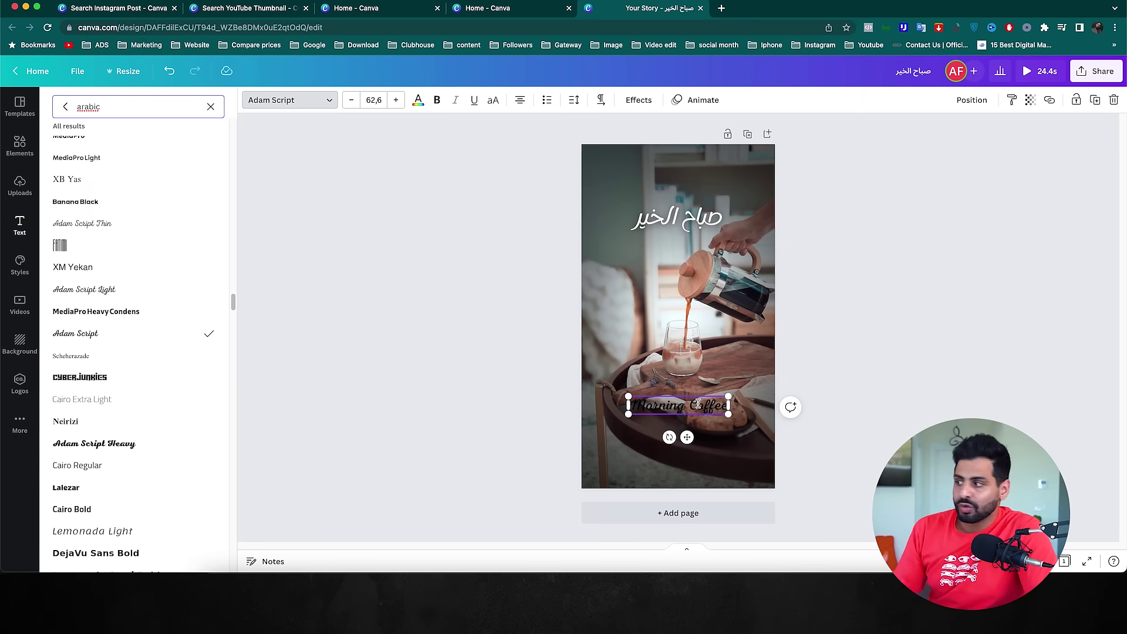
scroll(133, 364, down, 1)
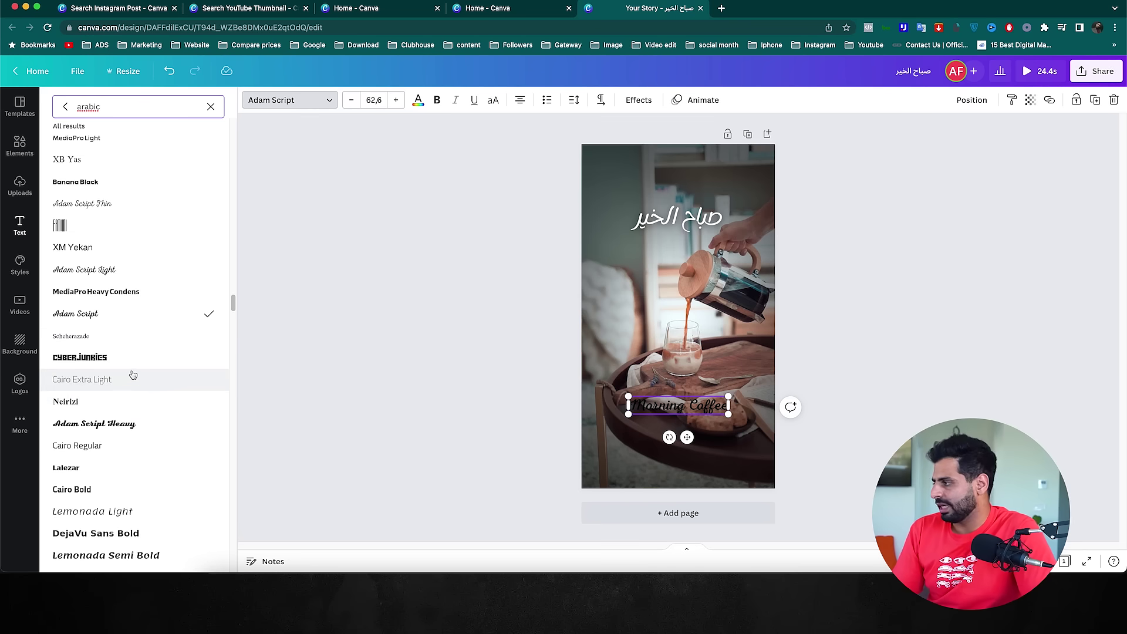
click(134, 425)
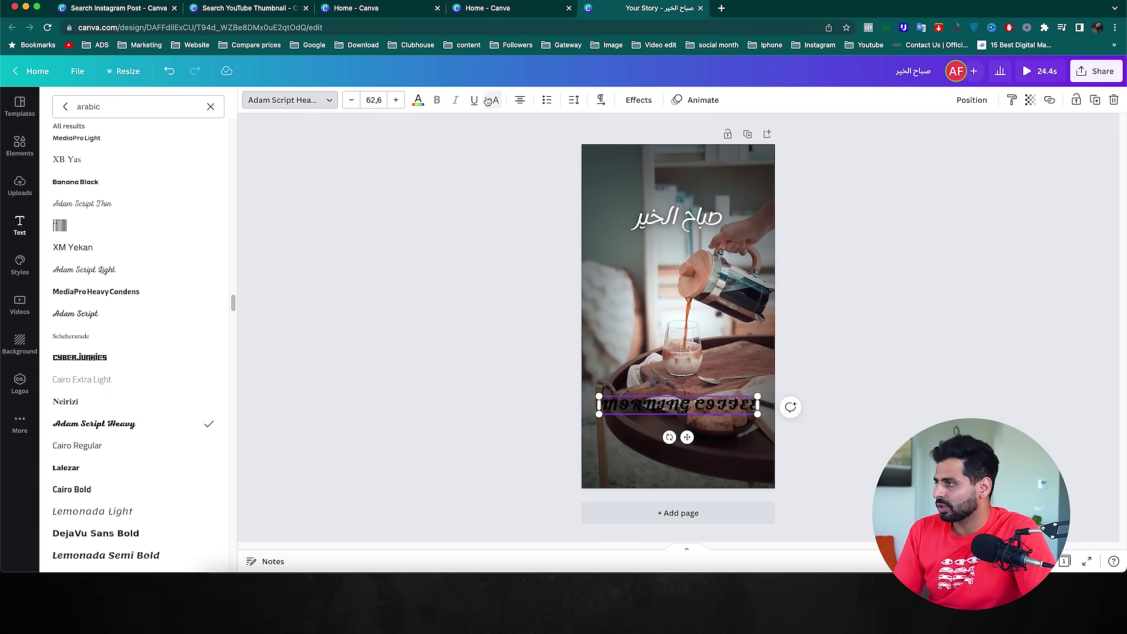
click(487, 103)
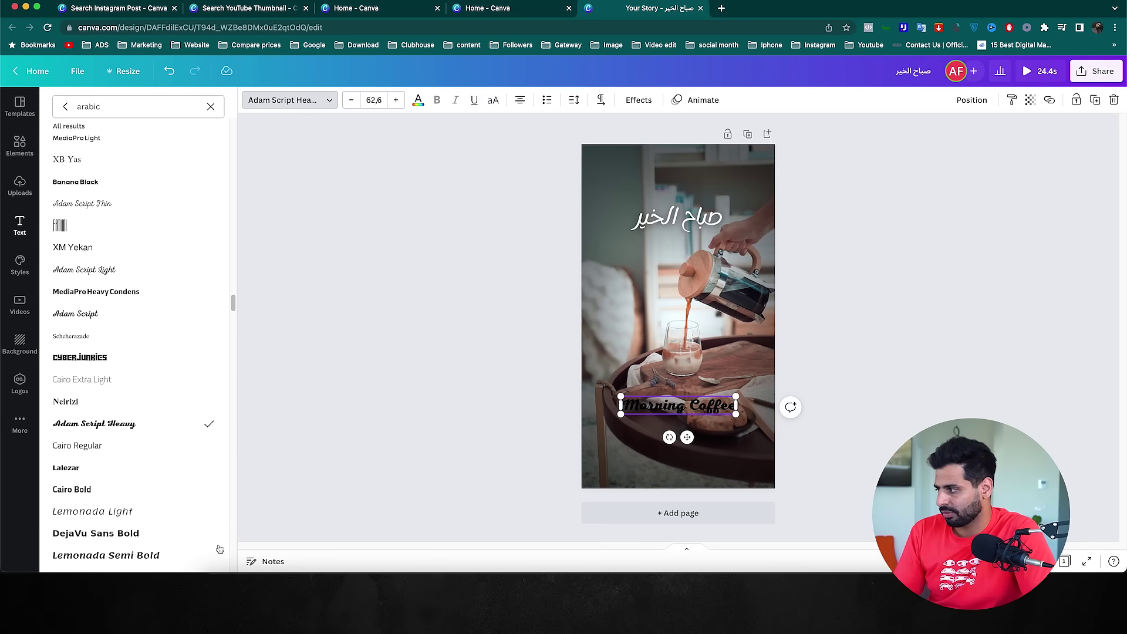
click(131, 312)
click(138, 292)
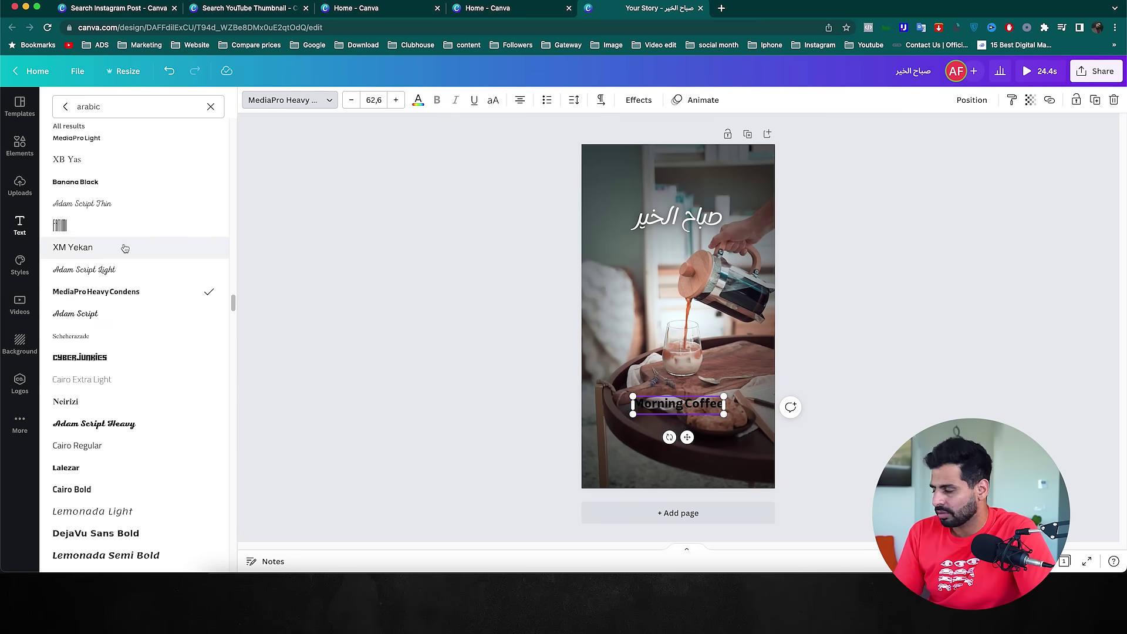
click(127, 205)
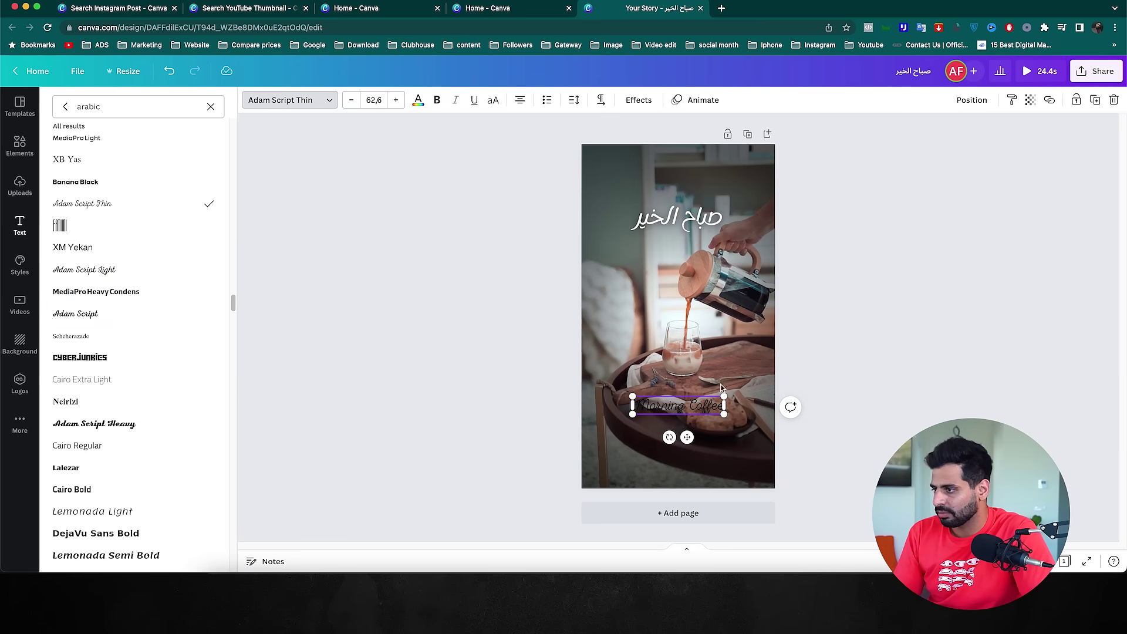
Set the "Morning Coffee" text in white at size 56.4 and centre it near the story's bottom edge
drag(723, 394, 766, 388)
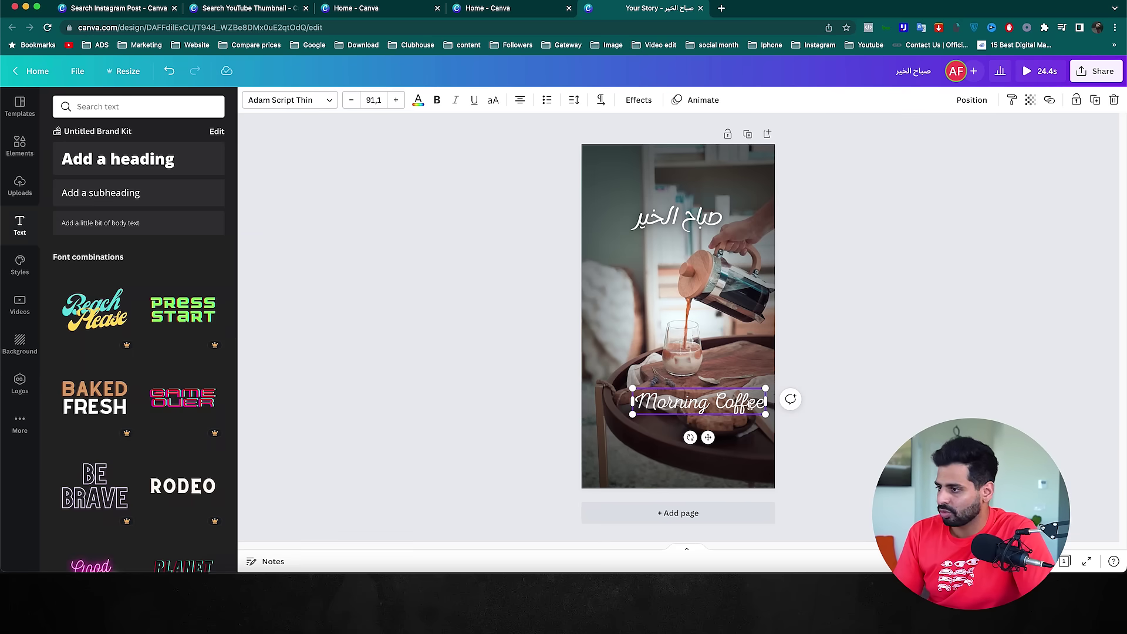
drag(767, 388, 655, 311)
key(ctrl+z)
key(ctrl+z)
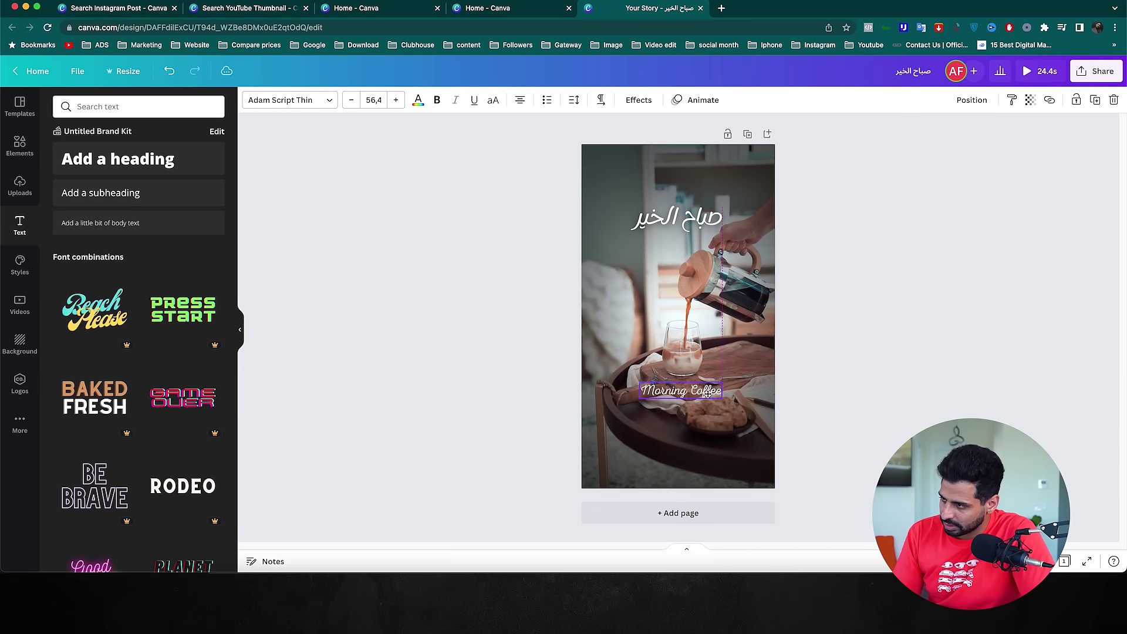
drag(718, 398, 709, 459)
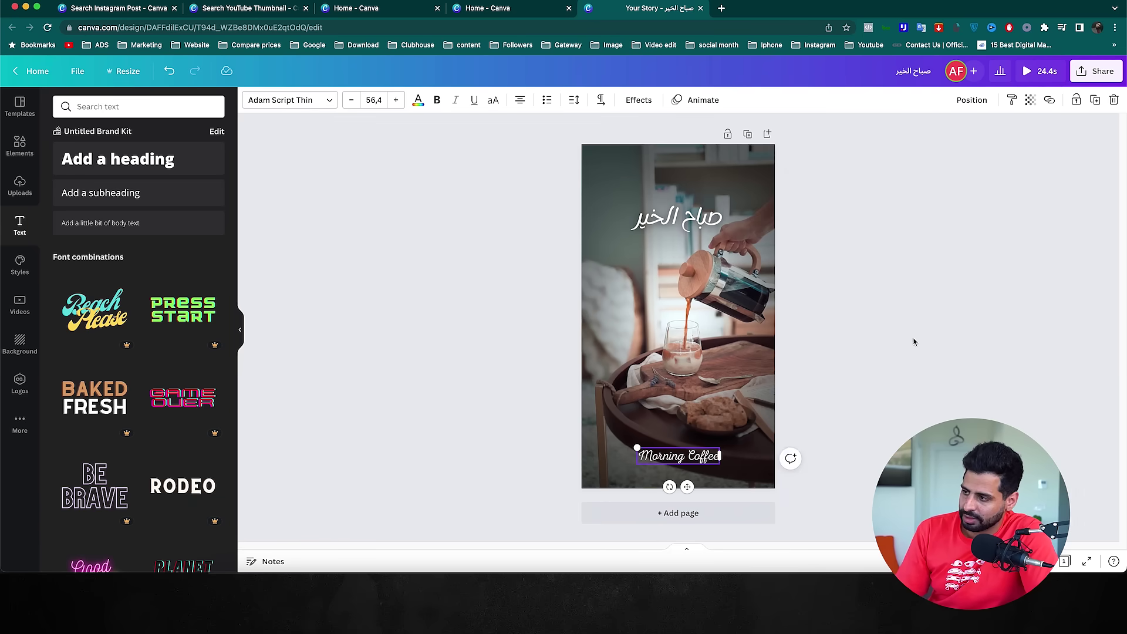
click(914, 342)
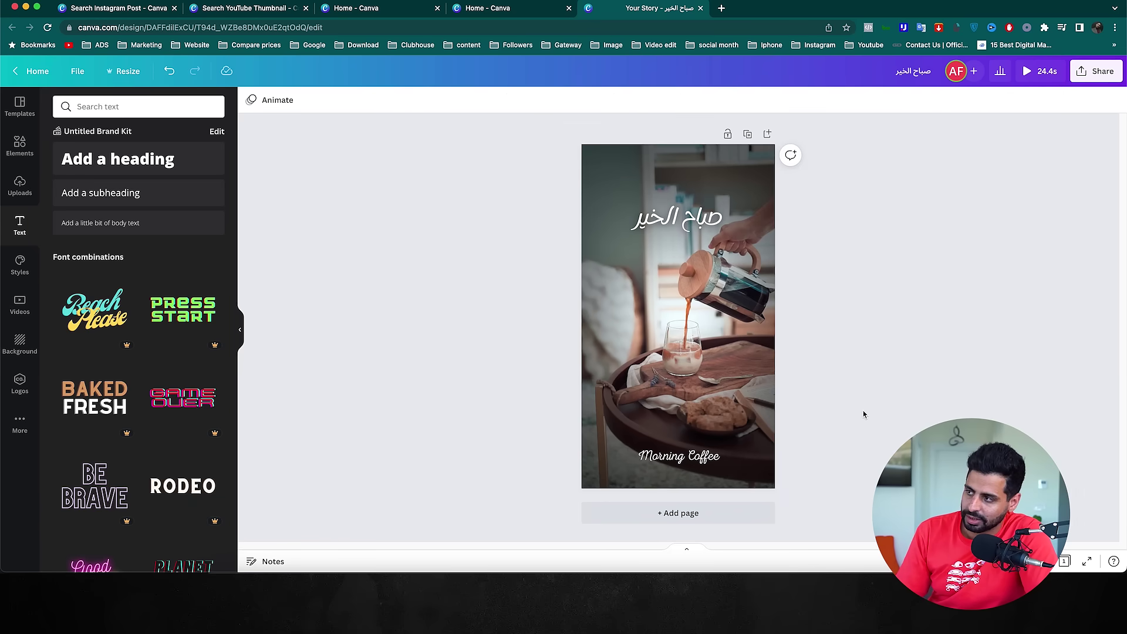